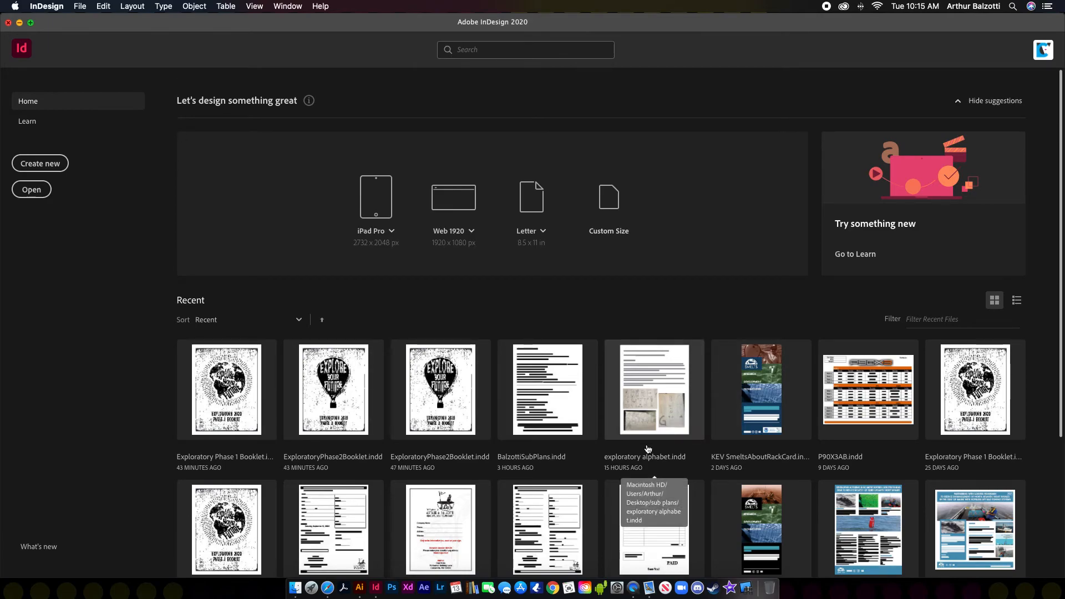
# Step: Start a new document and browse the Saved, Print, Web and Mobile preset tabs
pyautogui.scroll(-3, 414, 441)
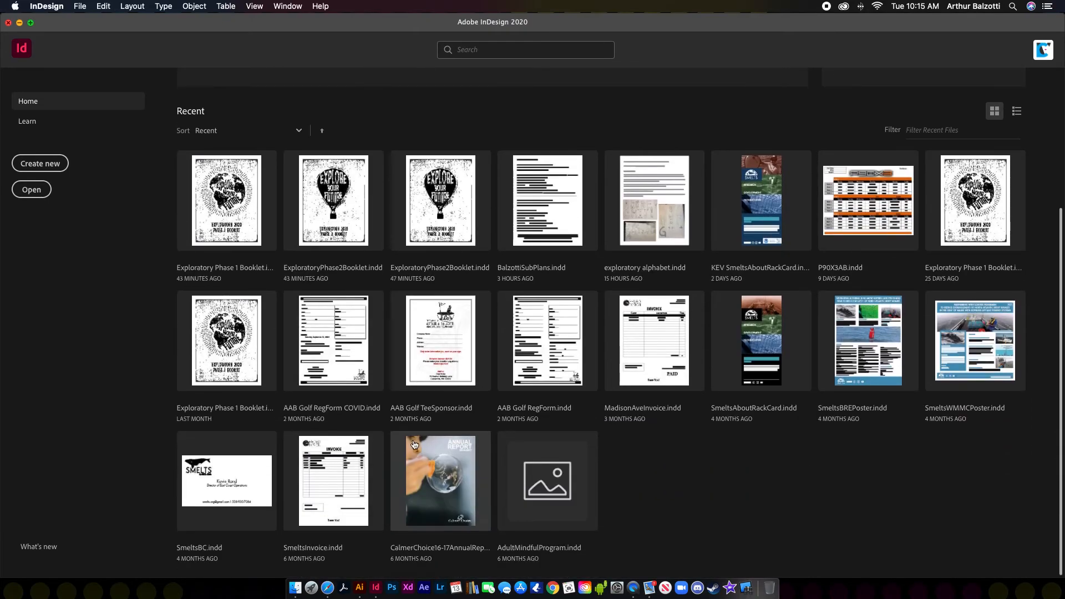
pyautogui.scroll(5, 413, 441)
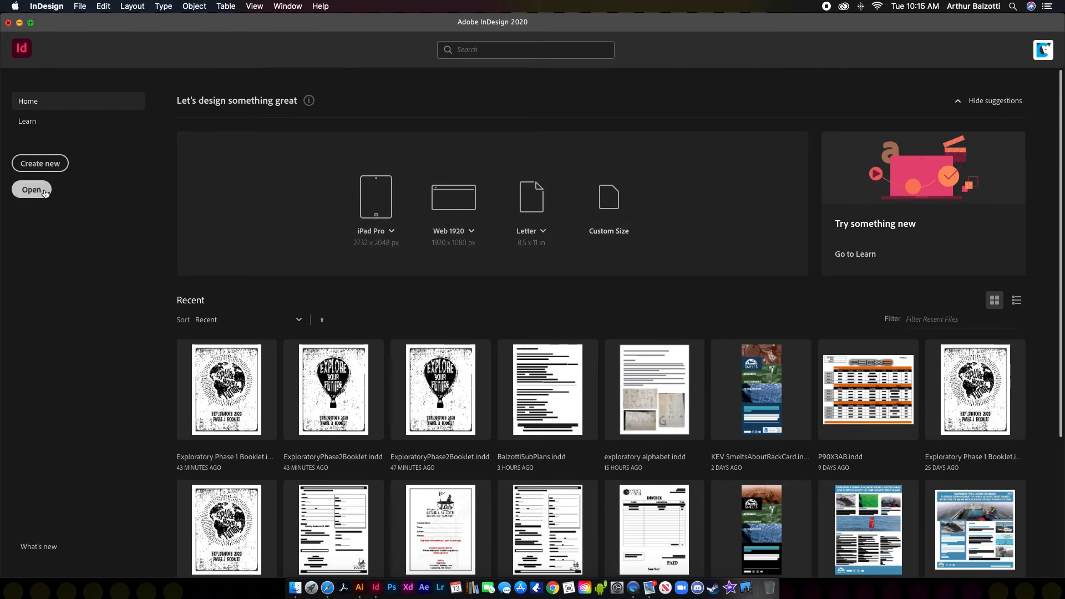
pyautogui.click(40, 163)
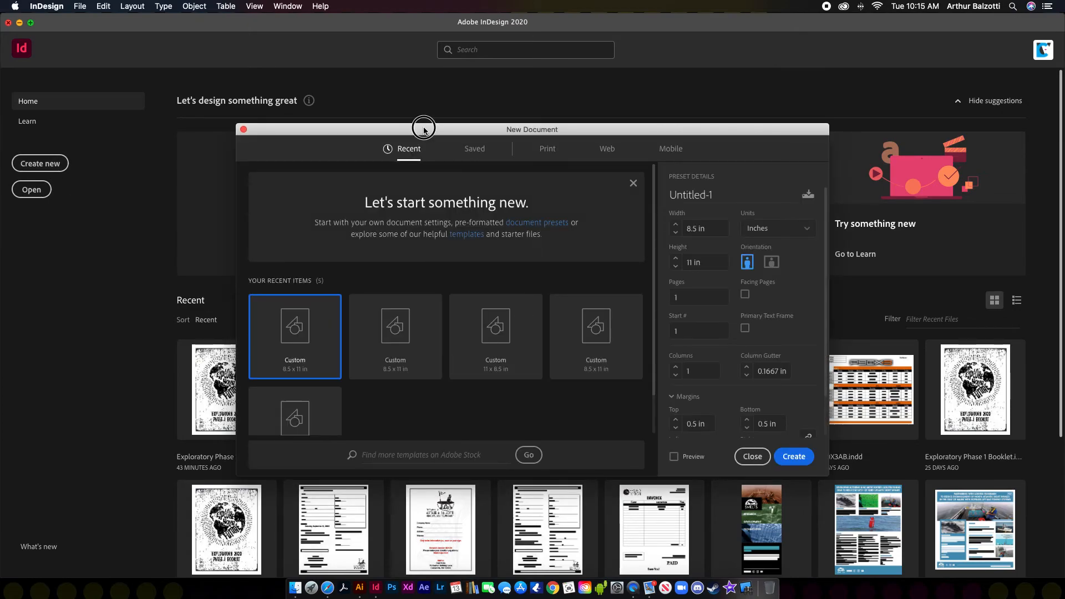
pyautogui.moveTo(424, 130); pyautogui.dragTo(408, 99)
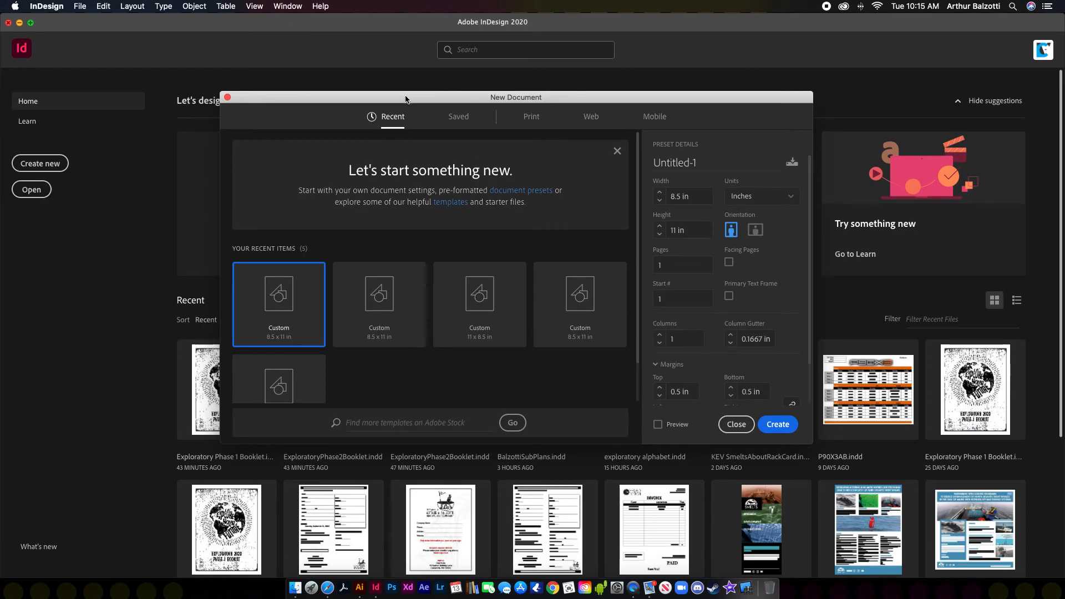
pyautogui.moveTo(408, 99); pyautogui.dragTo(384, 89)
pyautogui.click(437, 106)
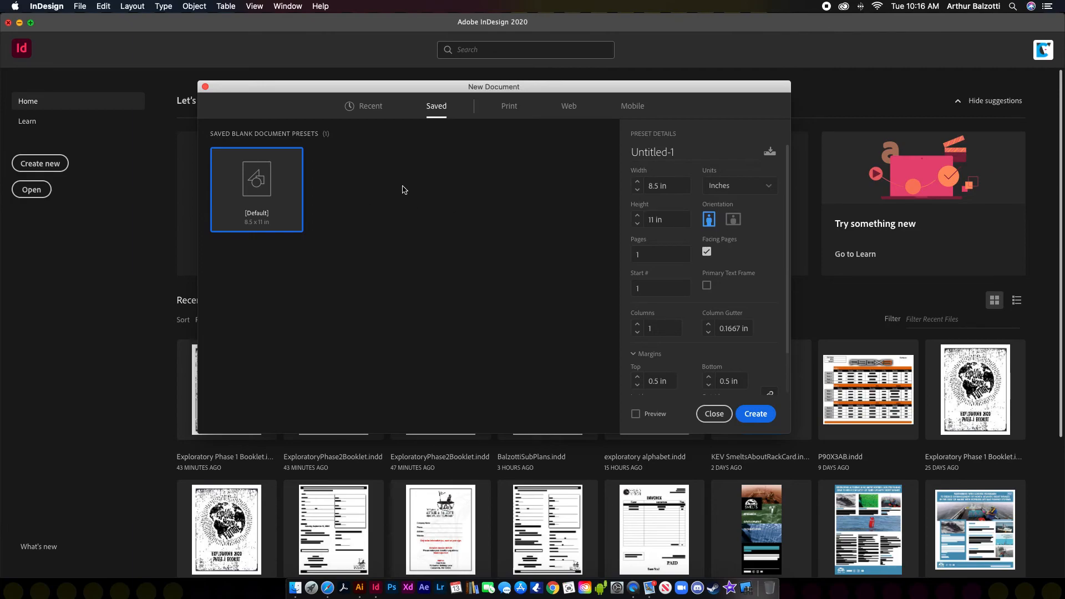
pyautogui.click(508, 115)
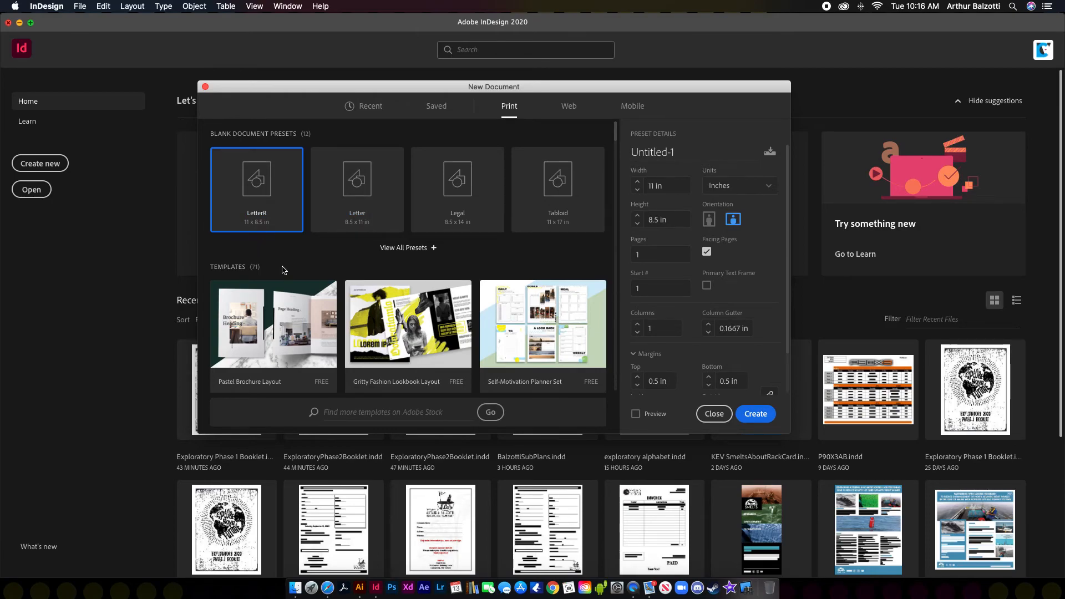
pyautogui.click(574, 111)
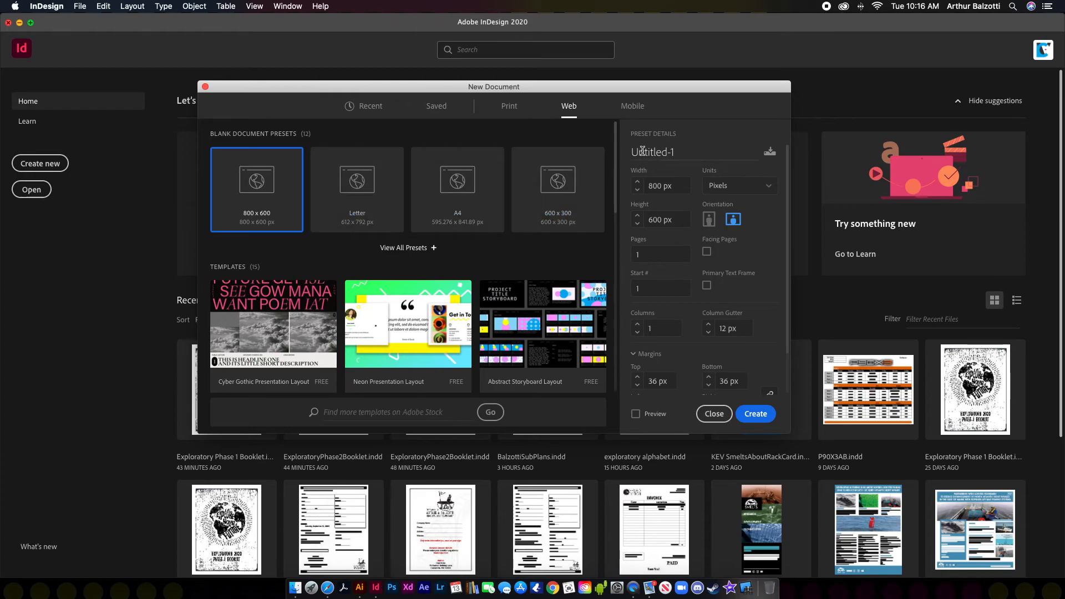
pyautogui.click(634, 106)
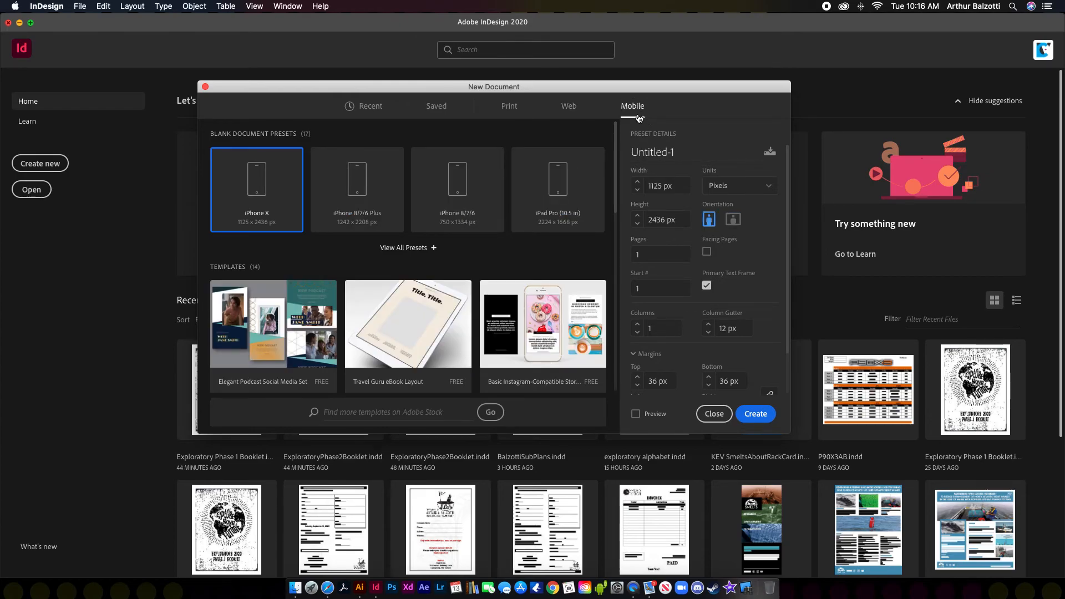
pyautogui.click(504, 111)
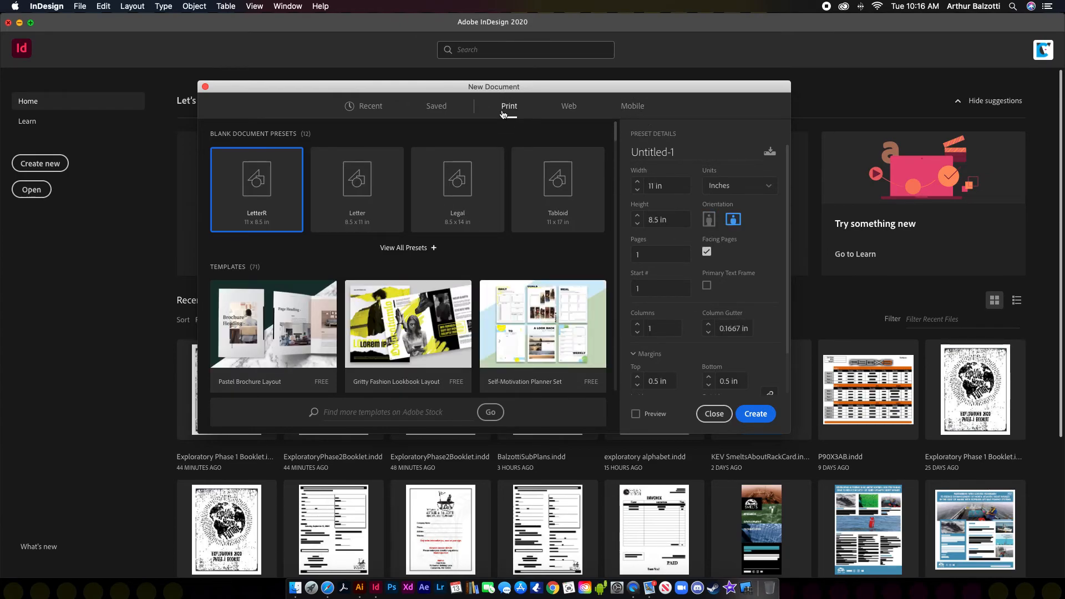
# Step: Choose the Print Letter 8.5 × 11 in preset, keep inches, and review the page fields
pyautogui.click(357, 175)
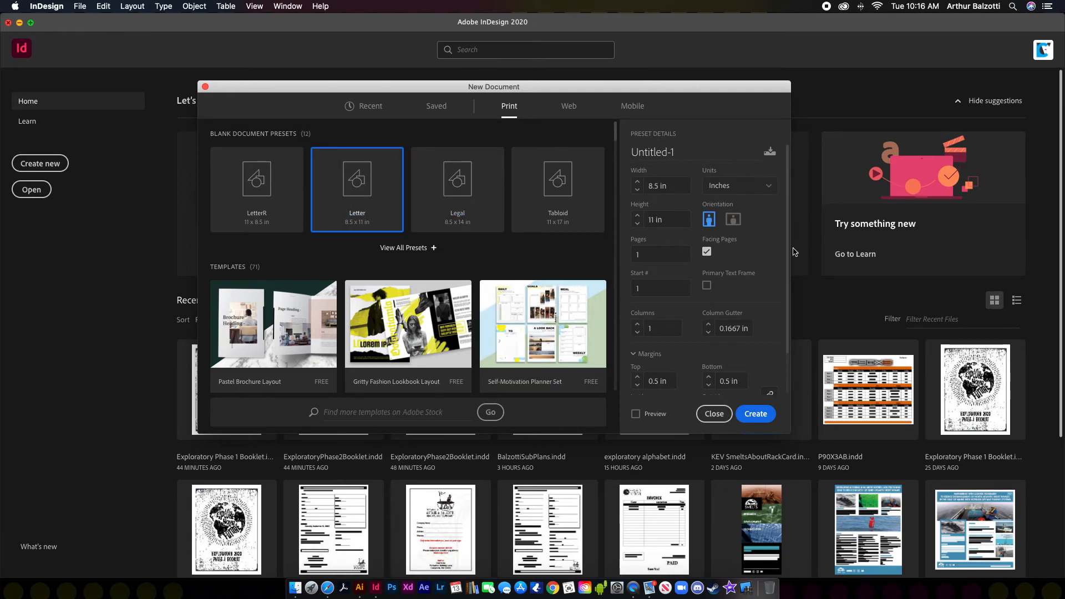
pyautogui.moveTo(686, 94); pyautogui.dragTo(663, 85)
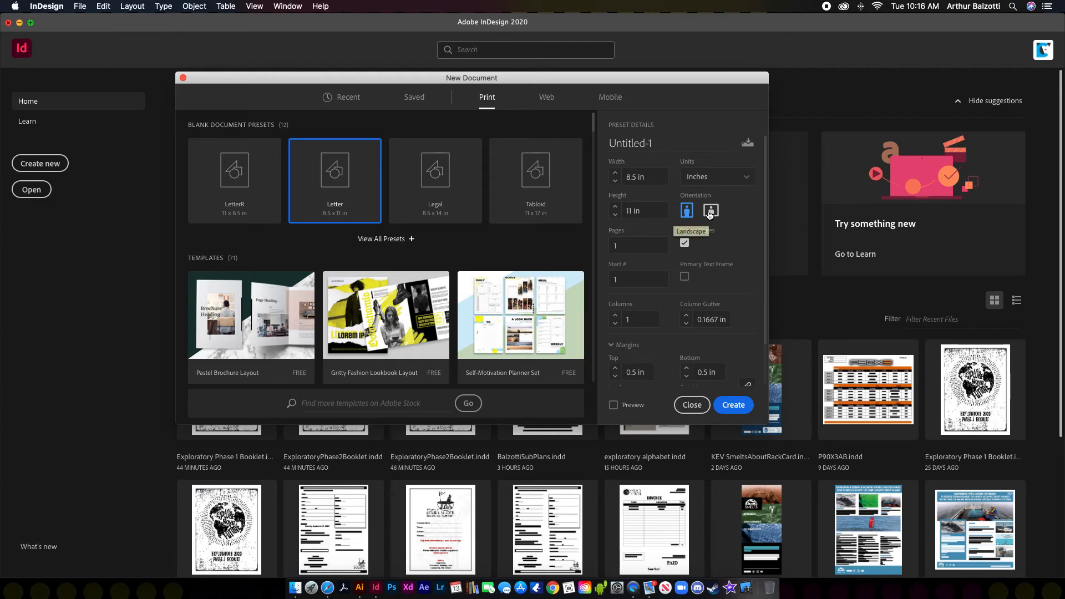
pyautogui.click(627, 146)
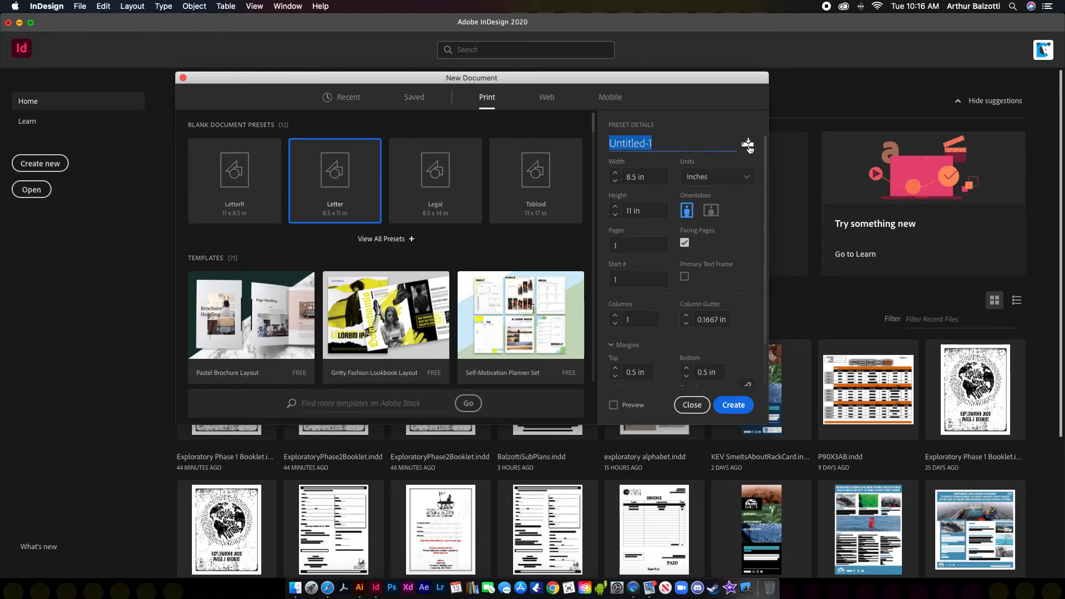
pyautogui.press('Tab')
pyautogui.click(720, 182)
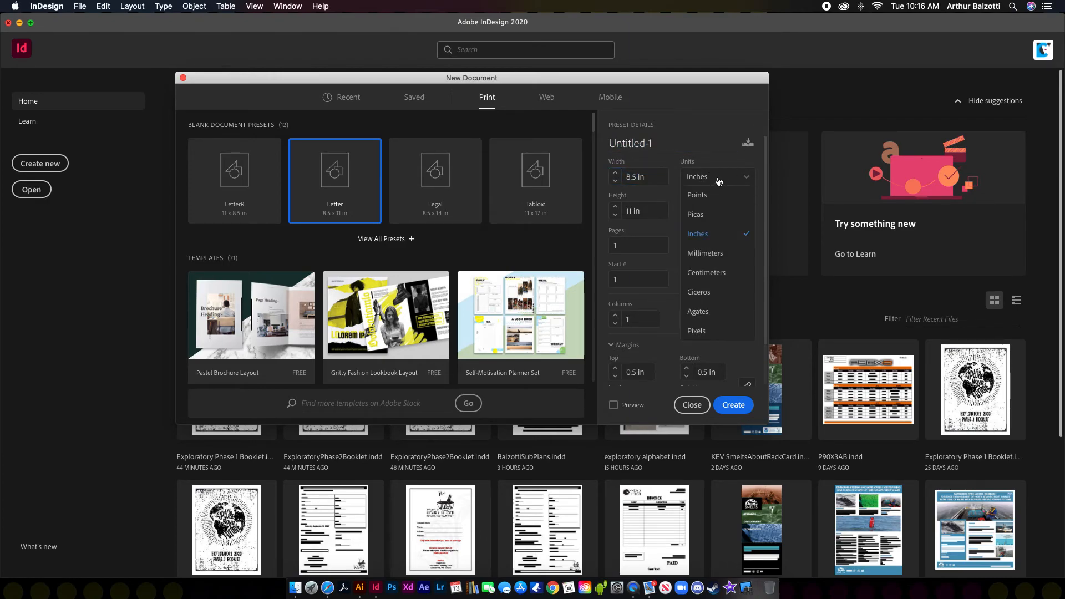
pyautogui.click(711, 234)
pyautogui.moveTo(637, 244); pyautogui.dragTo(607, 251)
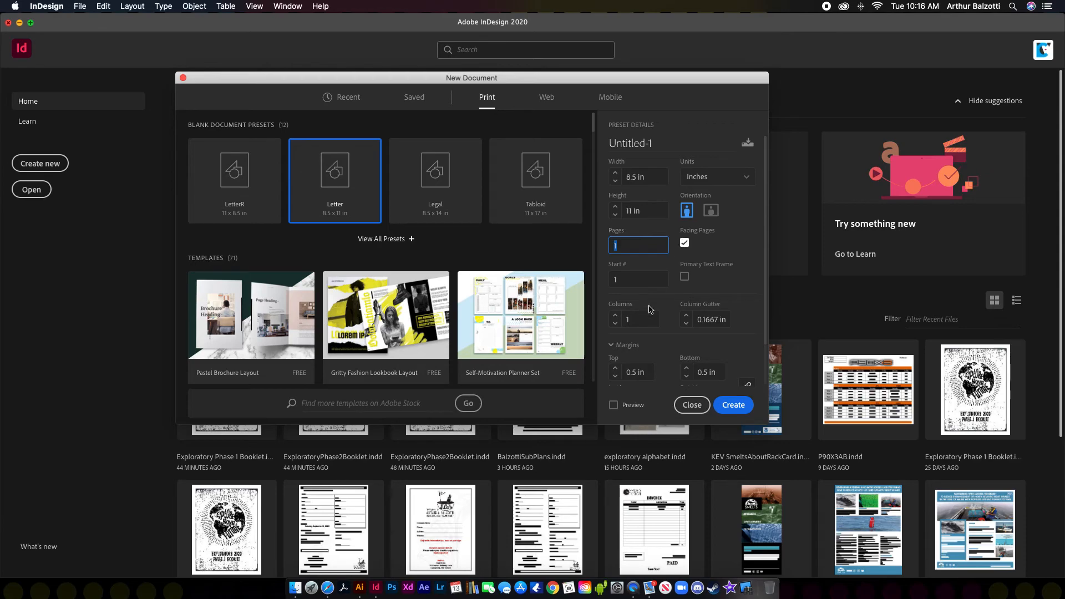
pyautogui.press('Tab')
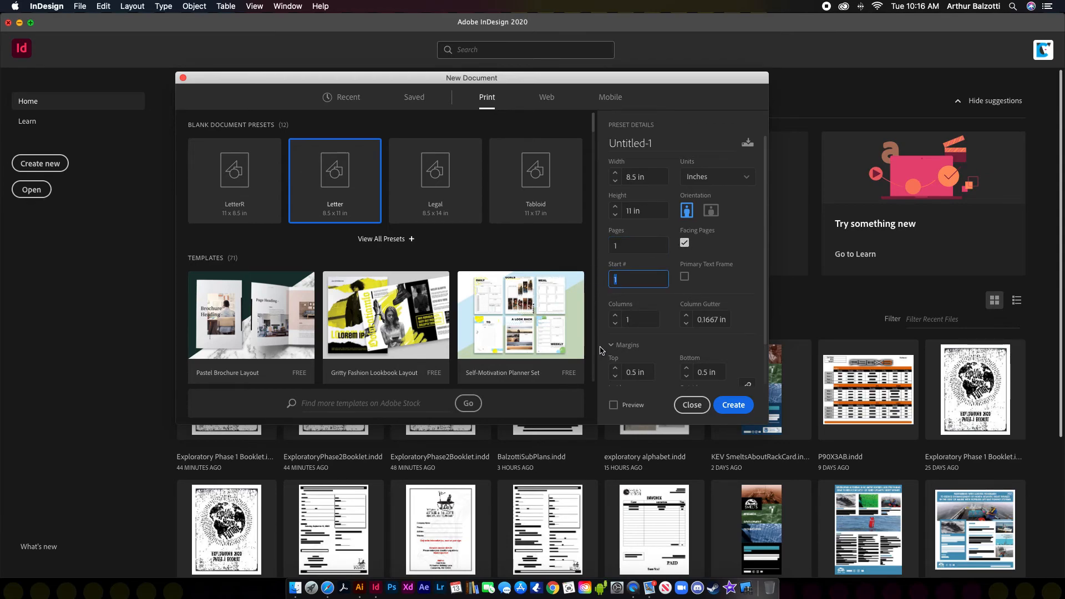
pyautogui.press('Tab')
pyautogui.scroll(-3, 667, 371)
# Step: Expand the Bleed and Slug settings and turn on Preview
pyautogui.click(612, 382)
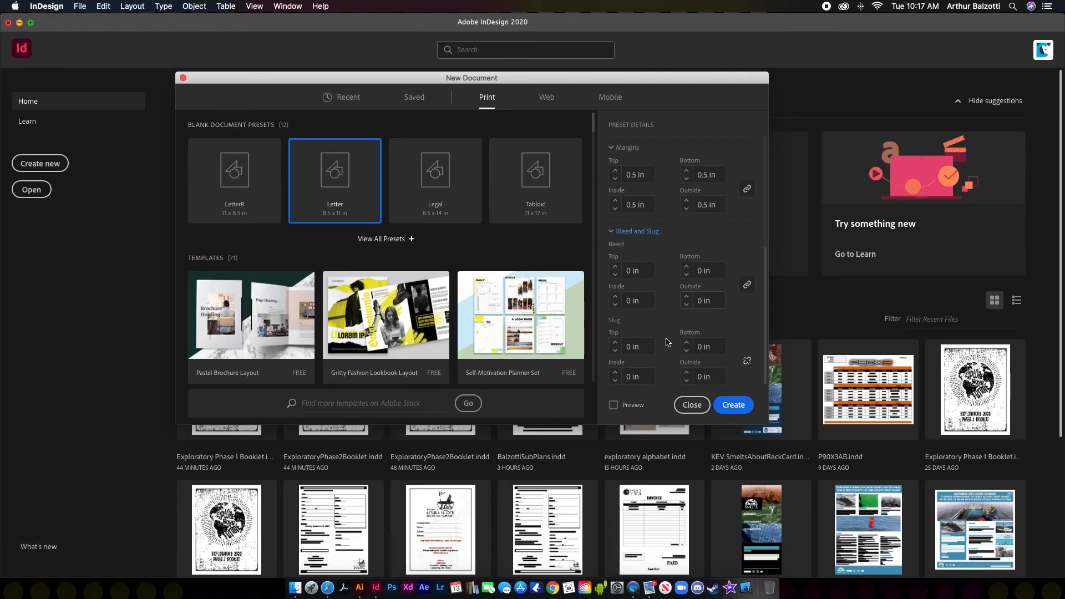
pyautogui.click(613, 405)
pyautogui.moveTo(724, 84); pyautogui.dragTo(635, 138)
pyautogui.scroll(2, 594, 331)
pyautogui.scroll(4, 594, 331)
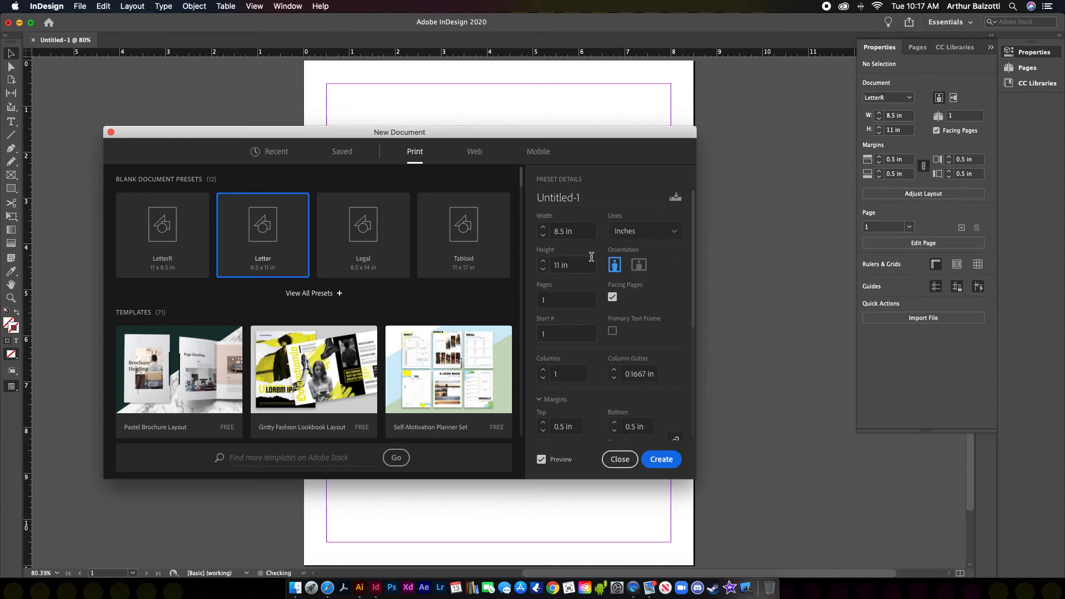
# Step: Turn off Facing Pages, set Pages to 4, and create the document
pyautogui.click(611, 299)
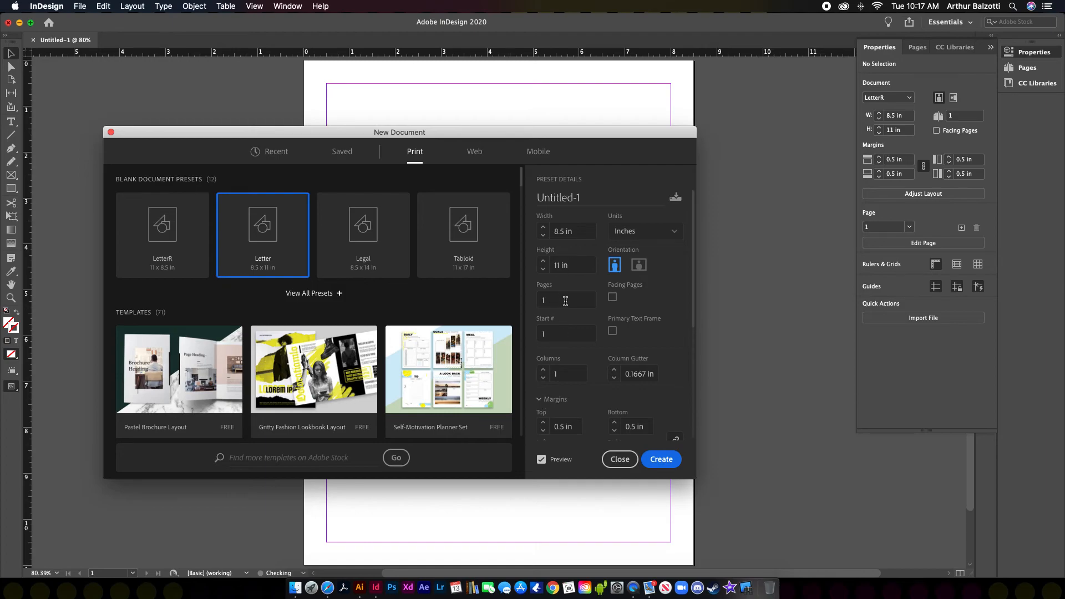
pyautogui.scroll(-1, 574, 409)
pyautogui.scroll(1, 575, 409)
pyautogui.click(563, 303)
pyautogui.click(663, 459)
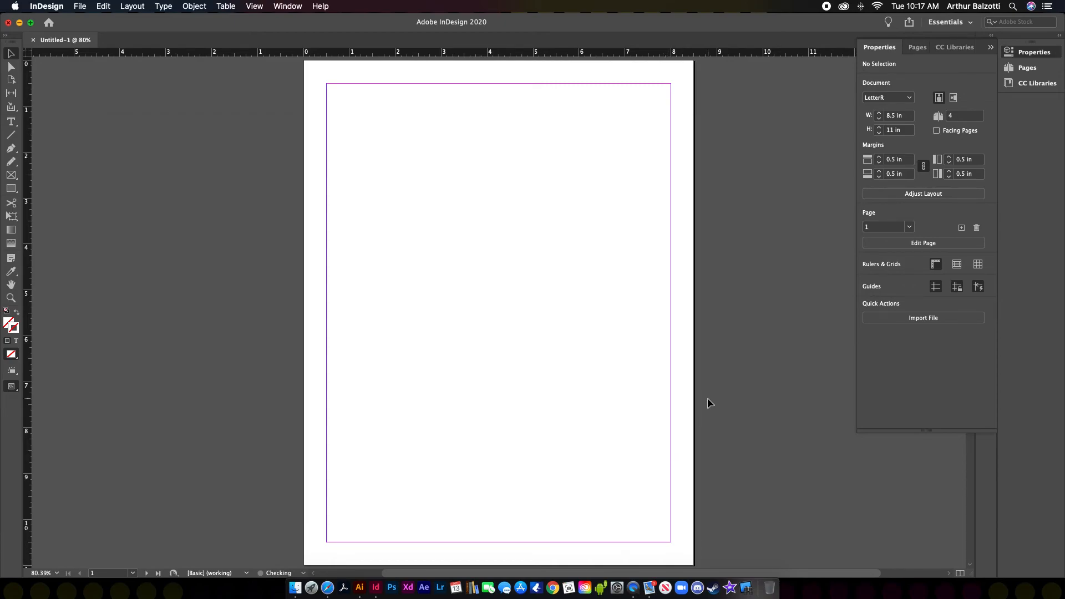
# Step: Create Untitled-2 via File > New > Document with Facing Pages on, then zoom out to view its spreads
pyautogui.press('super+minus')
pyautogui.press('super+minus')
pyautogui.press('super+minus')
pyautogui.press('super+minus')
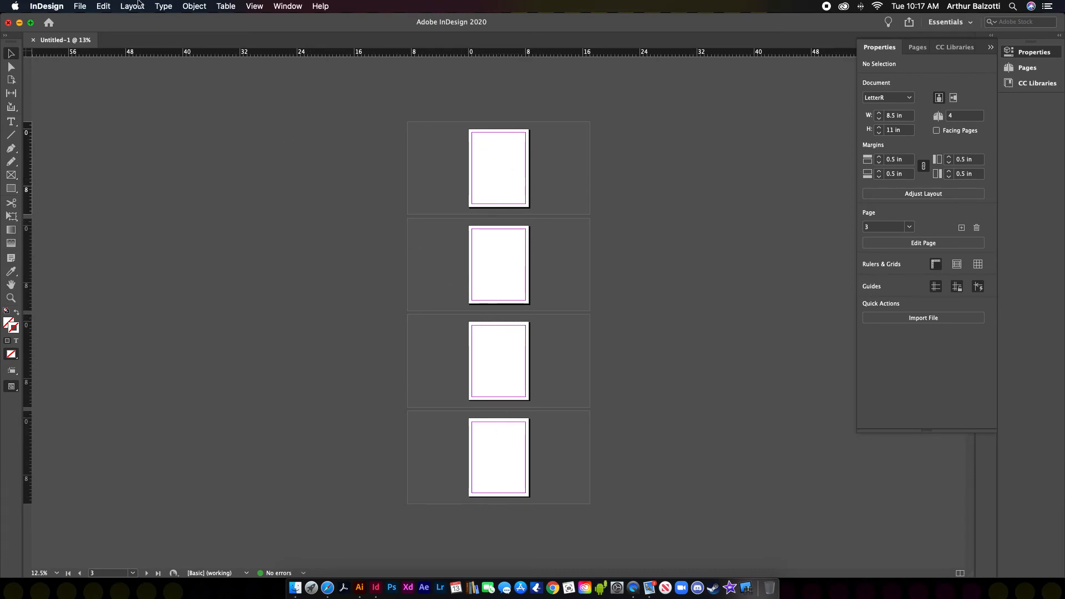
pyautogui.click(80, 6)
pyautogui.moveTo(90, 21)
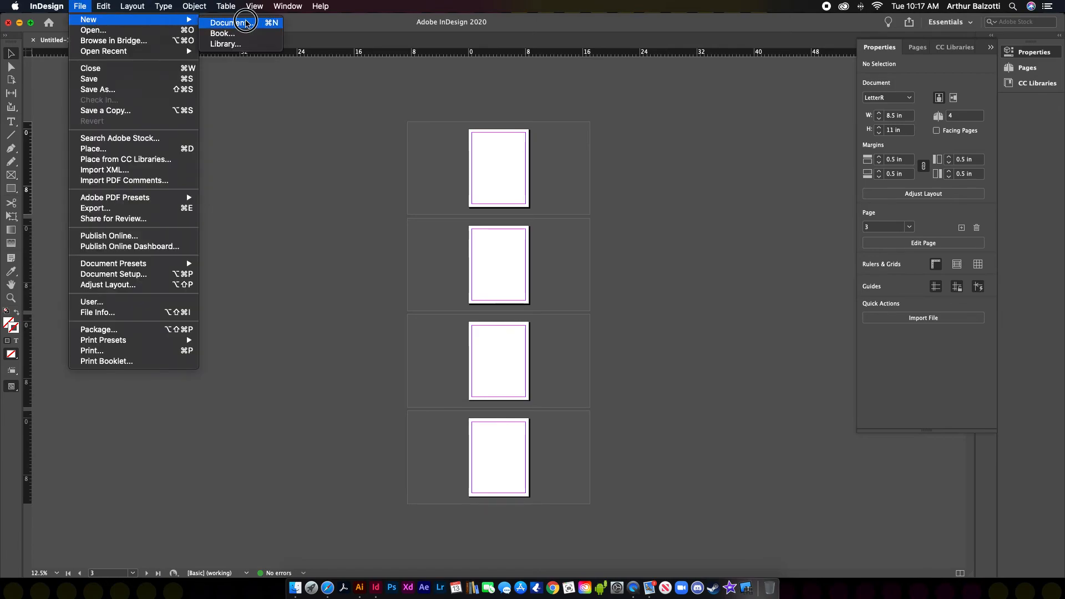
pyautogui.click(228, 23)
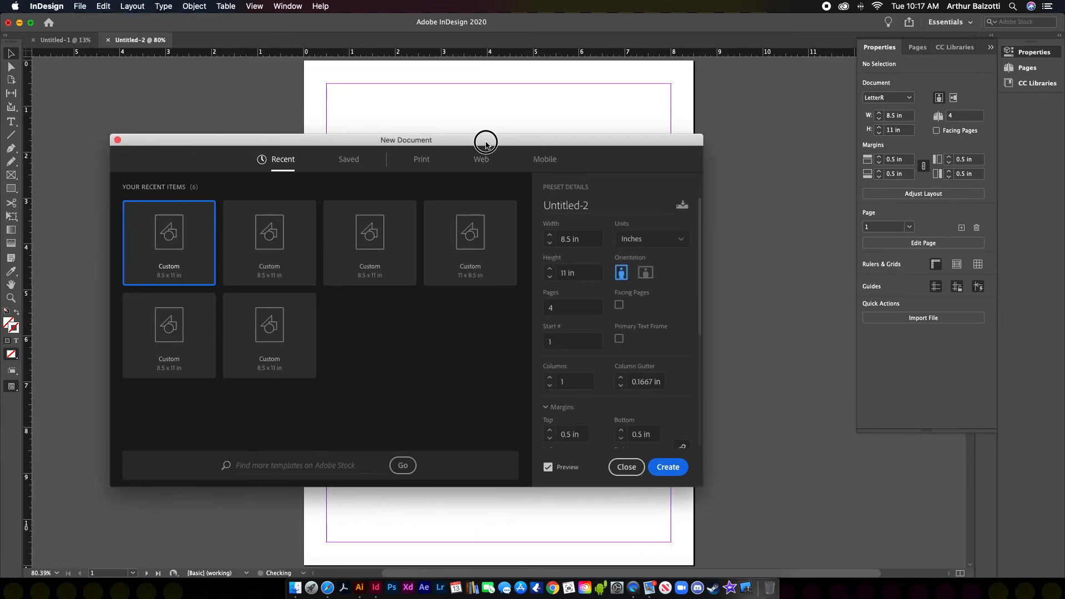
pyautogui.moveTo(478, 138); pyautogui.dragTo(514, 131)
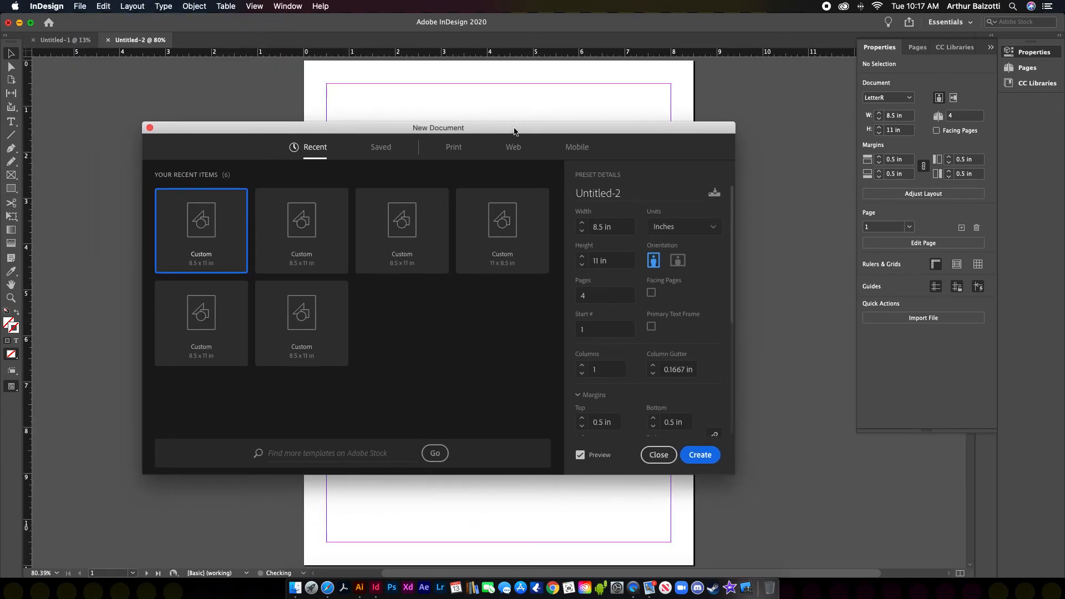
pyautogui.click(651, 292)
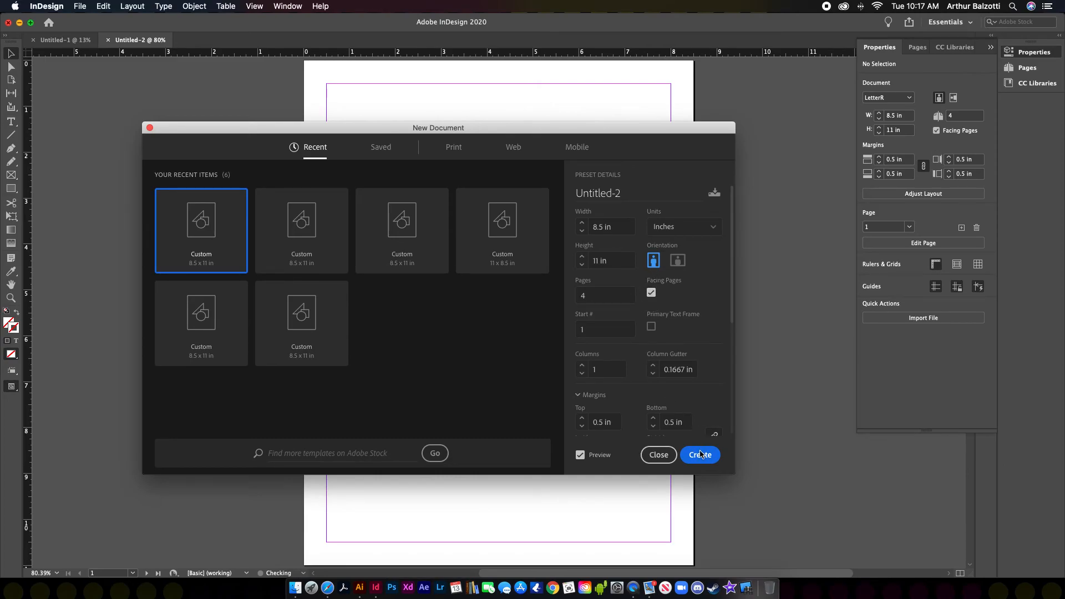
pyautogui.click(700, 455)
pyautogui.press('super+minus')
pyautogui.press('super+minus')
pyautogui.press('super+minus')
pyautogui.press('super+minus')
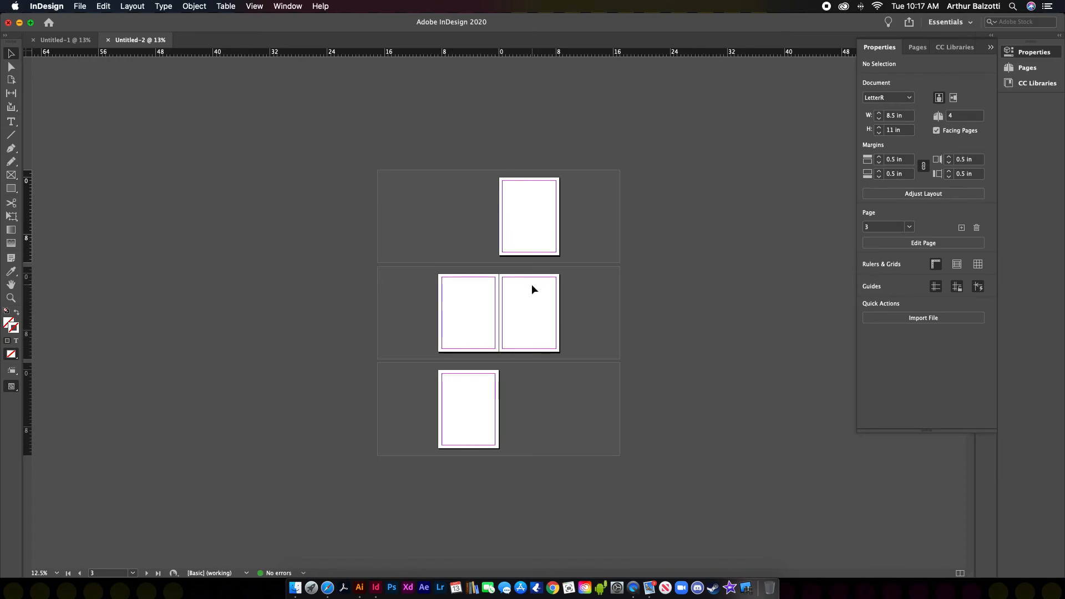
# Step: At 50% zoom, pencil-draw a face outline, two eyes and a smile on page 1
pyautogui.press('super+equal')
pyautogui.press('super+equal')
pyautogui.scroll(-6, 531, 284)
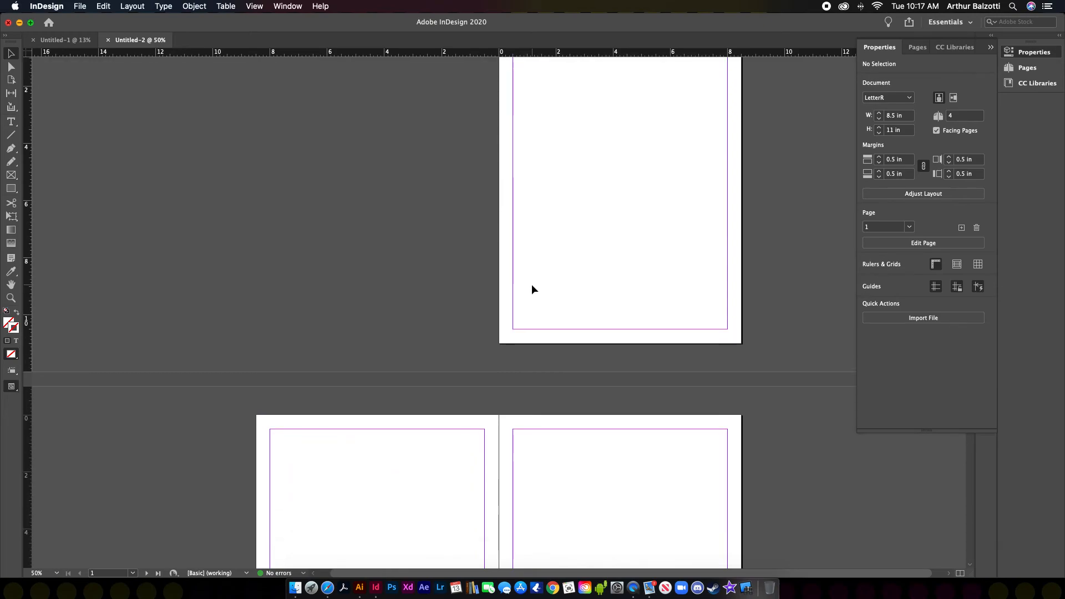
pyautogui.scroll(6, 531, 289)
pyautogui.click(11, 162)
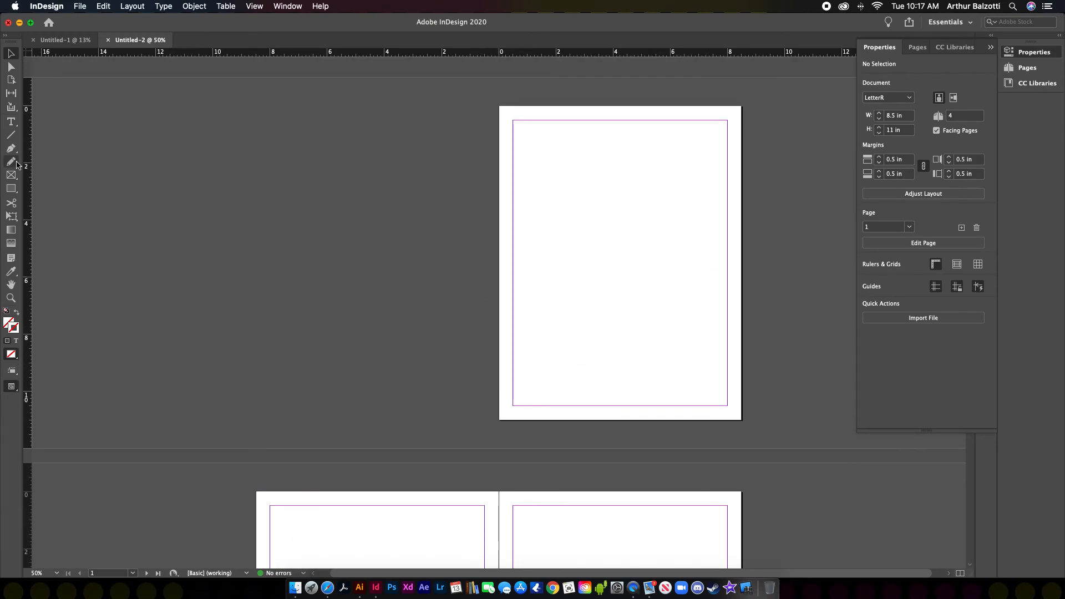
pyautogui.moveTo(623, 189)
pyautogui.mouseDown()
pyautogui.moveTo(684, 218)
pyautogui.moveTo(612, 175)
pyautogui.mouseUp()
pyautogui.moveTo(575, 256); pyautogui.dragTo(589, 250)
pyautogui.moveTo(654, 259)
pyautogui.mouseDown()
pyautogui.moveTo(646, 250)
pyautogui.moveTo(596, 277)
pyautogui.mouseUp()
pyautogui.moveTo(583, 277); pyautogui.dragTo(683, 282)
# Step: Give all four face lines a [Black] stroke, then deselect the drawing
pyautogui.click(11, 54)
pyautogui.moveTo(515, 183); pyautogui.dragTo(742, 397)
pyautogui.click(867, 170)
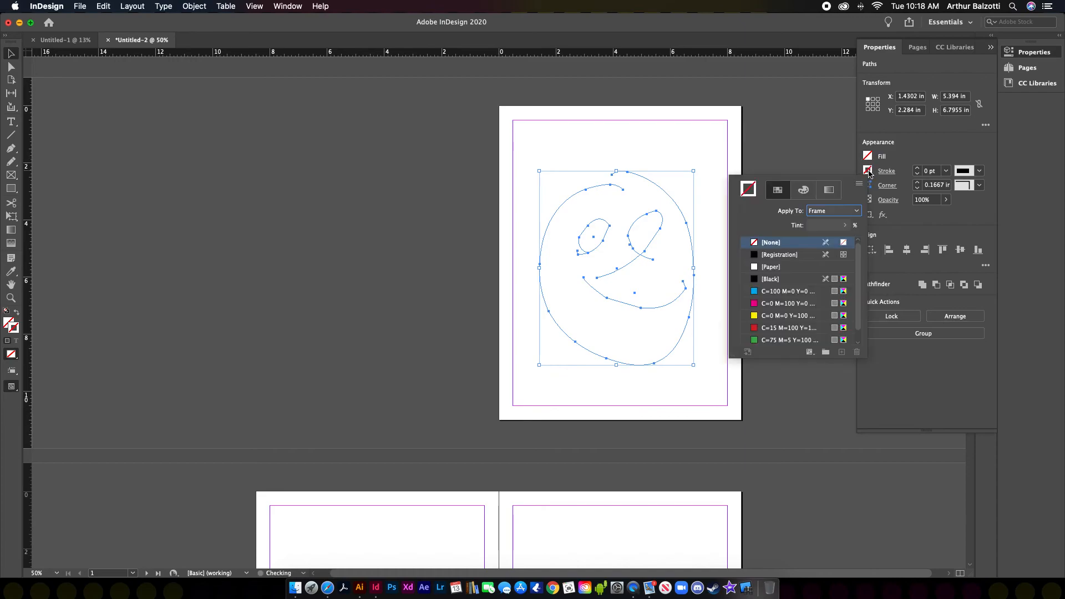
pyautogui.click(755, 279)
pyautogui.click(783, 172)
pyautogui.scroll(-10, 624, 314)
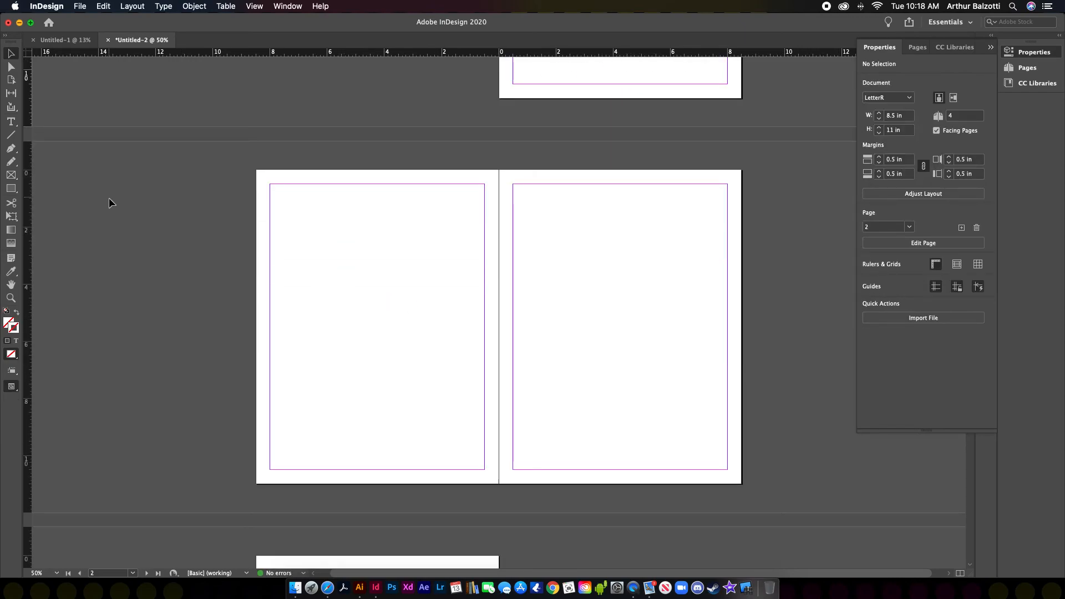
# Step: Add a 'Page' text frame and copy the Page 1 frame to the right page, relabelled 'Page 2'
pyautogui.click(12, 121)
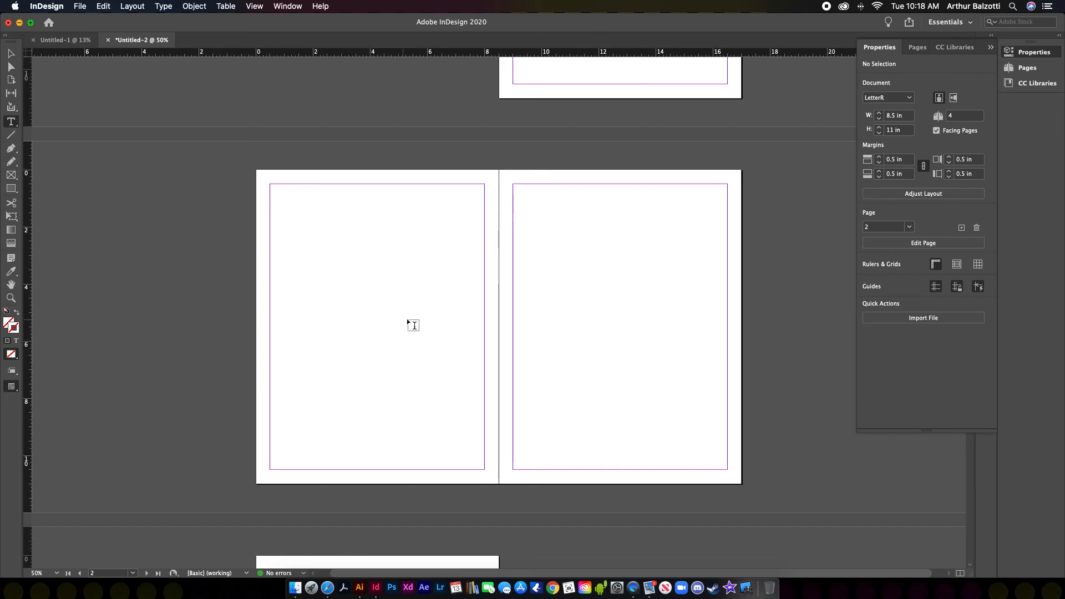
pyautogui.moveTo(288, 271); pyautogui.dragTo(403, 354)
pyautogui.write('Page')
pyautogui.click(11, 53)
pyautogui.moveTo(308, 287); pyautogui.dragTo(597, 290)
pyautogui.press('t')
pyautogui.click(594, 276)
pyautogui.press('BackSpace')
pyautogui.write('2')
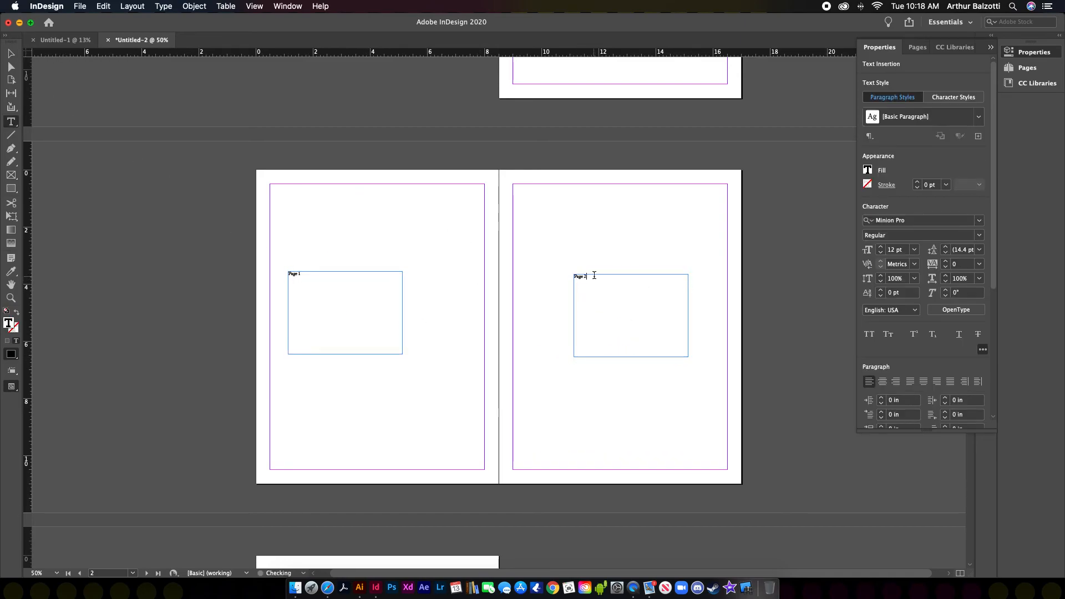
pyautogui.scroll(-5, 593, 276)
pyautogui.press('Escape')
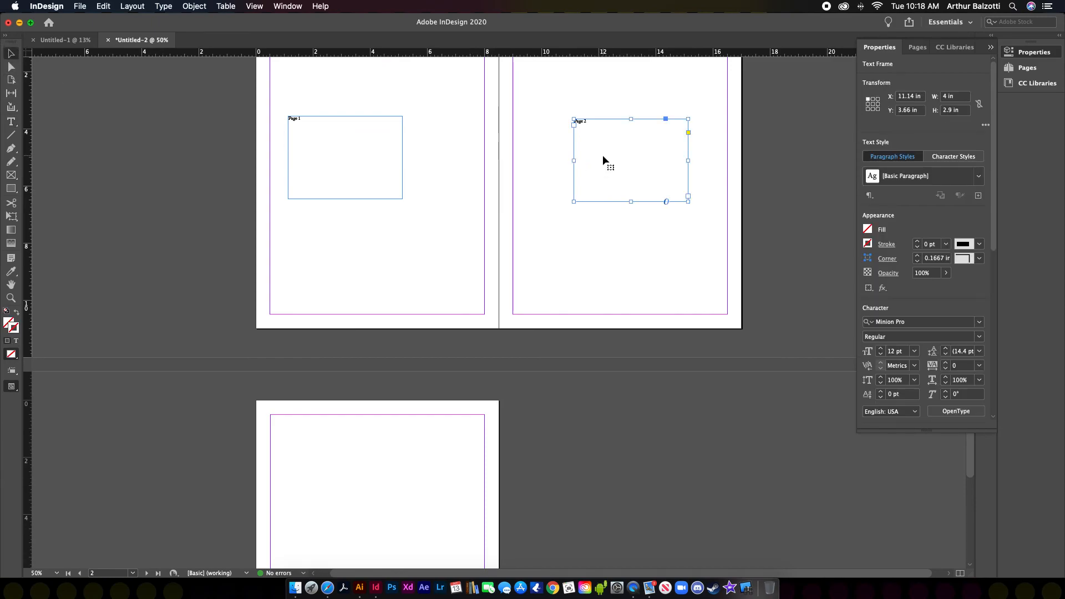
# Step: Copy the Page 2 frame onto the last page relabelled 'back cover', then bring up Untitled-1
pyautogui.moveTo(603, 155); pyautogui.dragTo(347, 478)
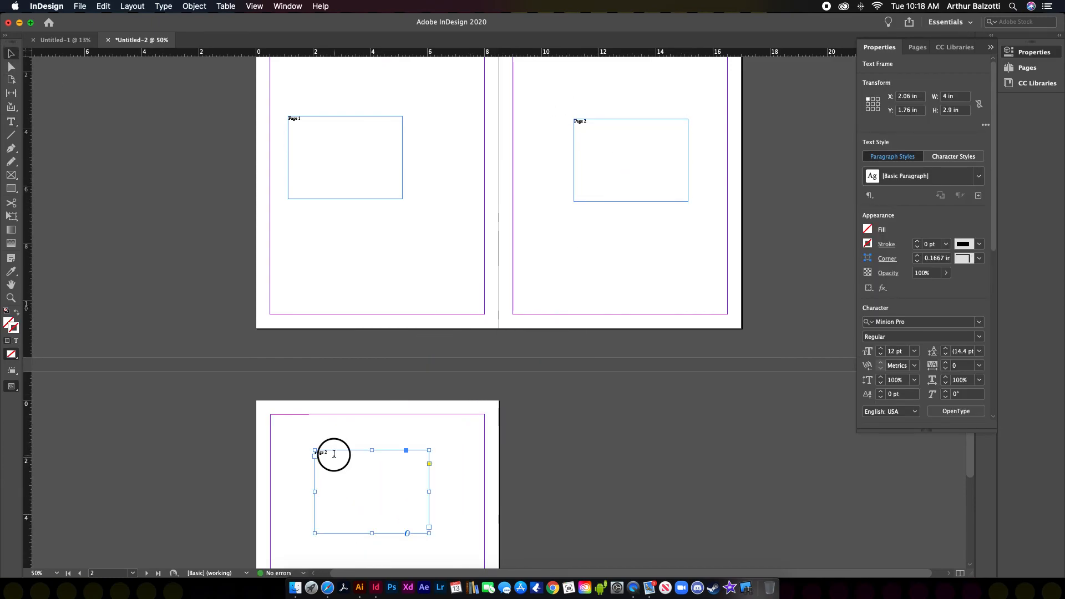
pyautogui.tripleClick(335, 458)
pyautogui.write('back cover')
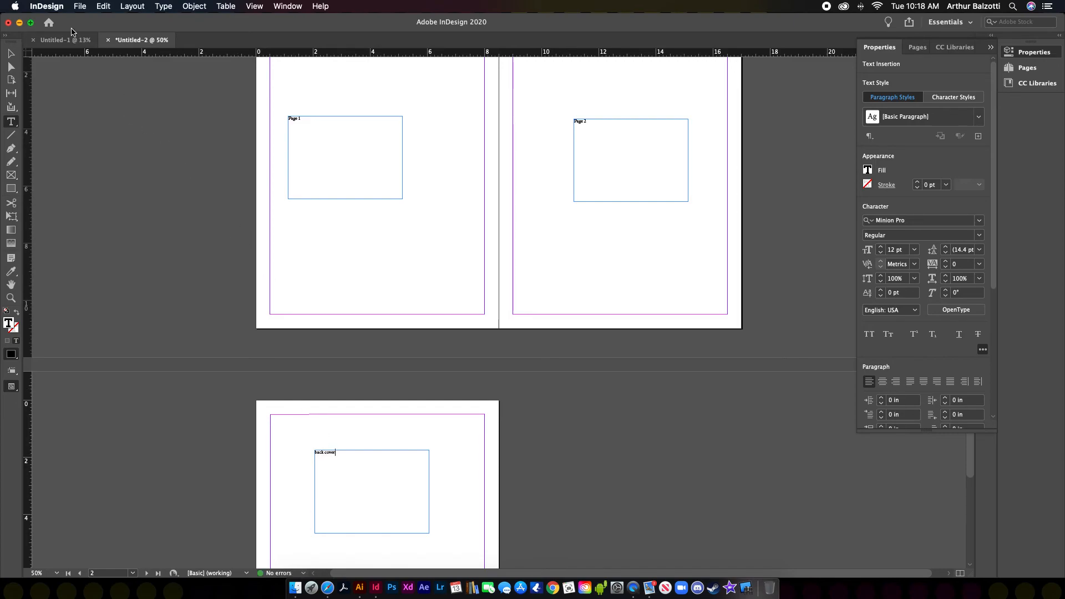
pyautogui.click(65, 40)
pyautogui.click(495, 162)
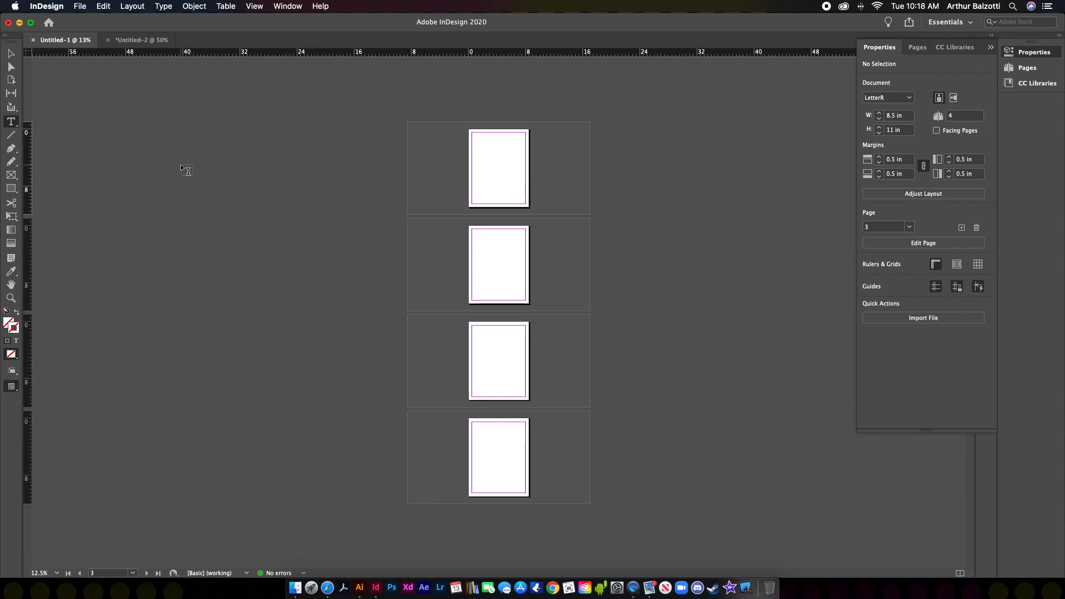
# Step: Switch back to Untitled-2 and scroll through its pages up to the smiley face on page 1
pyautogui.click(141, 40)
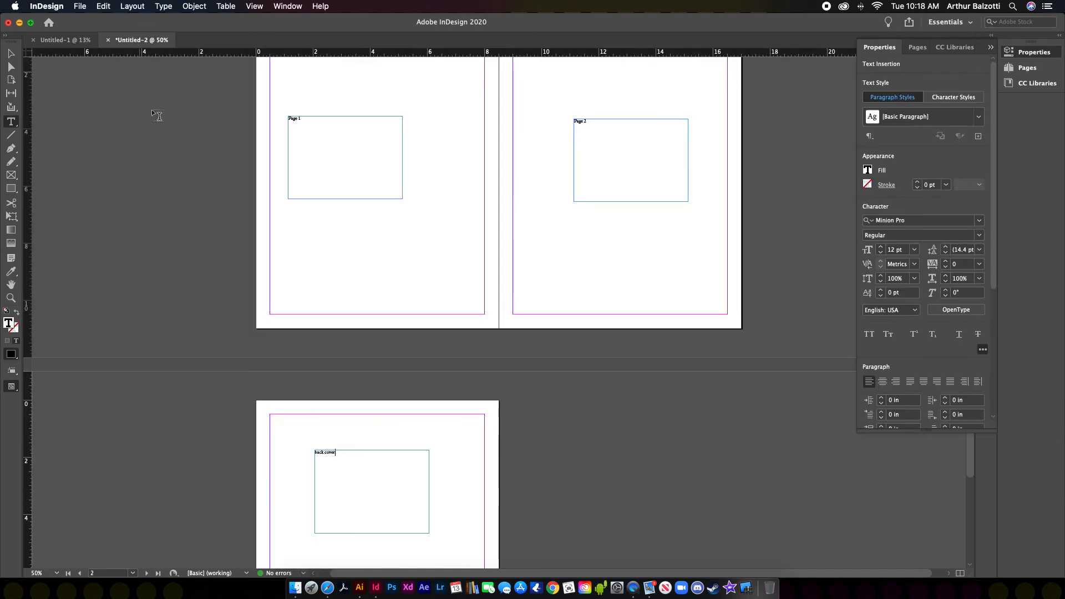
pyautogui.scroll(5, 469, 254)
pyautogui.scroll(-5, 469, 254)
pyautogui.scroll(-1, 473, 256)
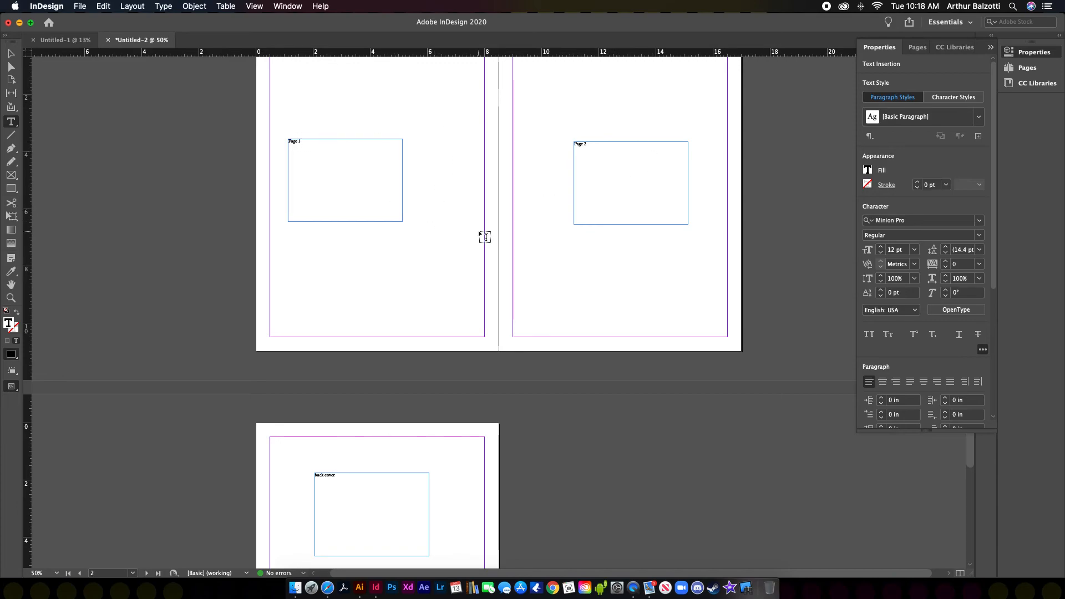
pyautogui.scroll(5, 479, 232)
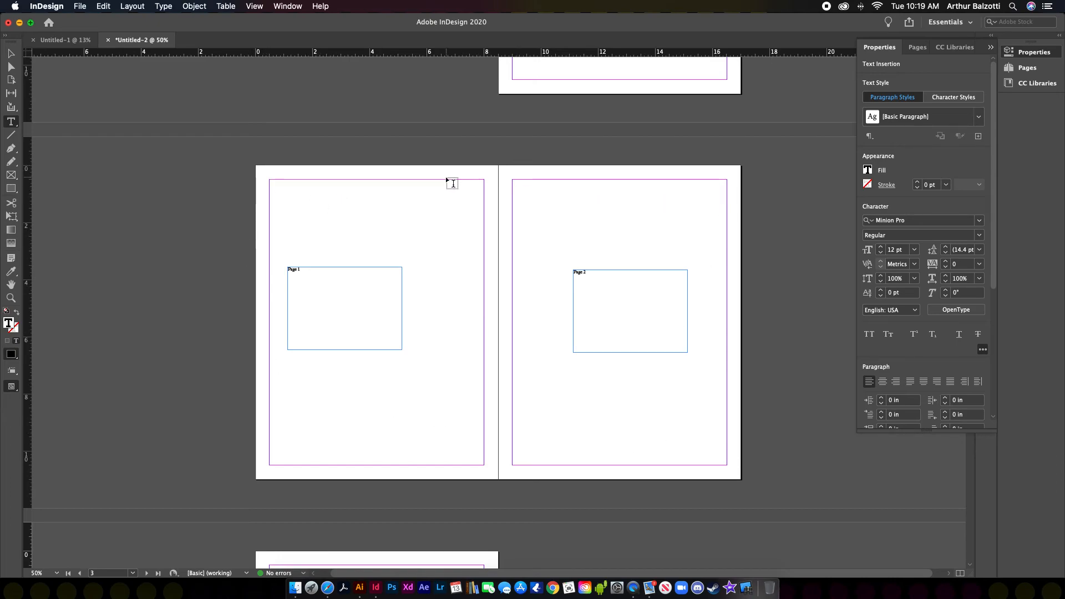
pyautogui.scroll(5, 452, 183)
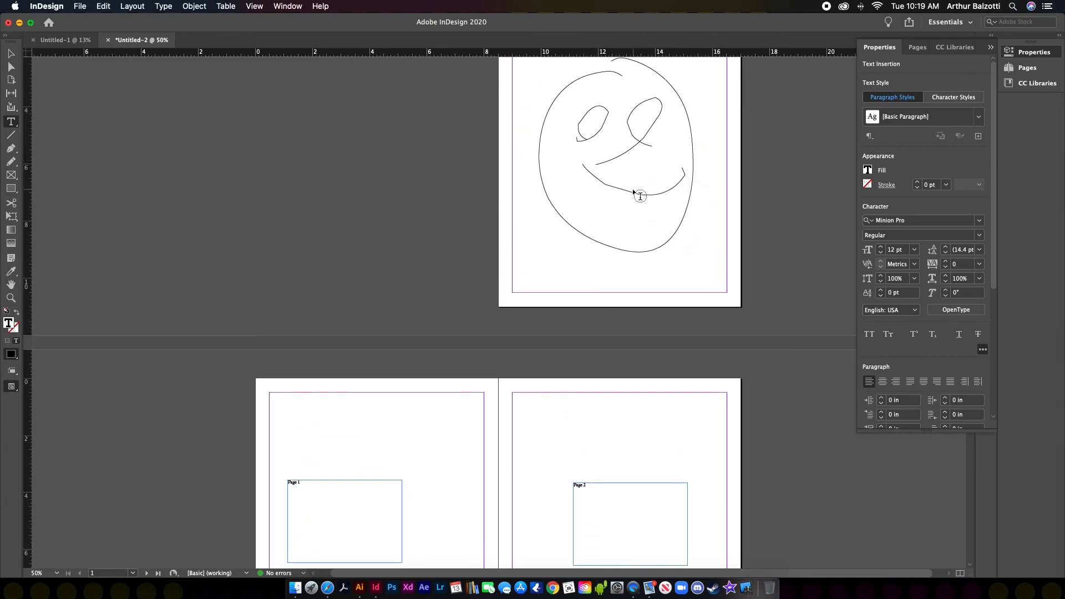
pyautogui.scroll(2, 633, 191)
pyautogui.scroll(-1, 616, 219)
pyautogui.scroll(-10, 622, 223)
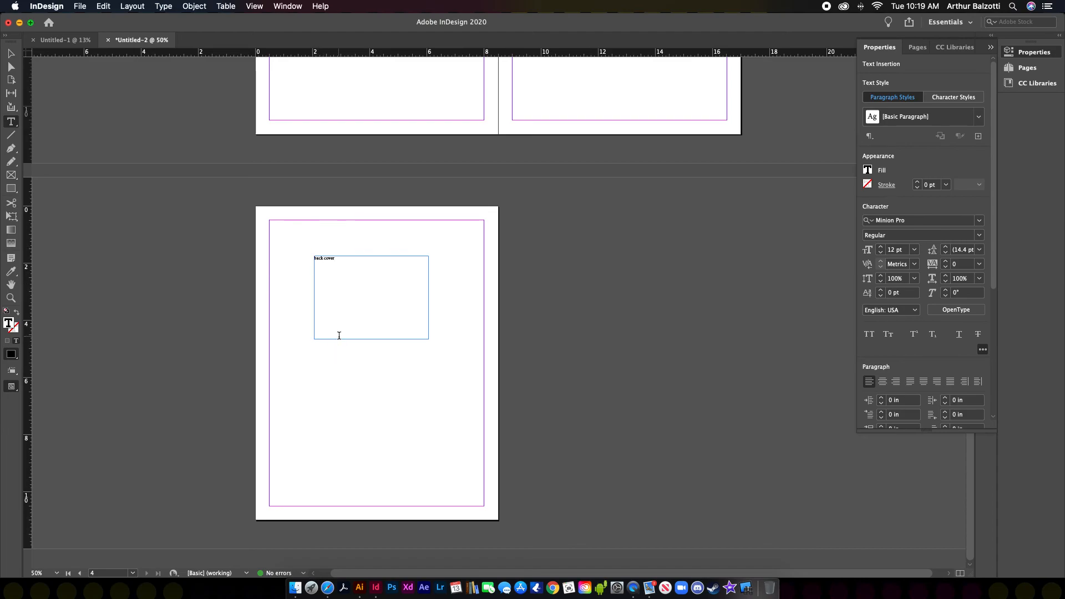
pyautogui.scroll(12, 341, 344)
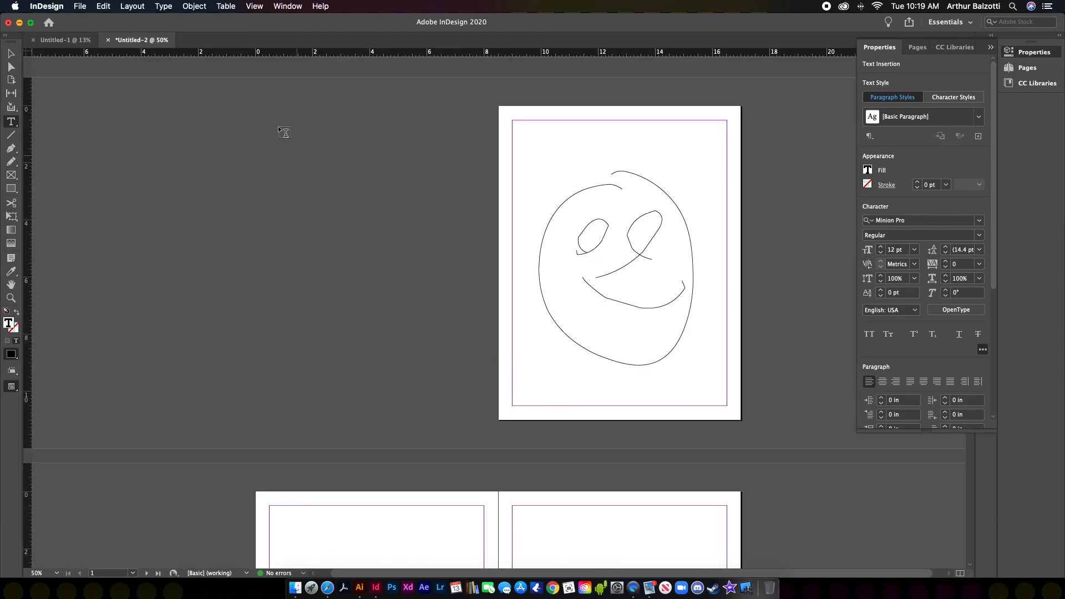
pyautogui.click(11, 174)
pyautogui.moveTo(271, 108); pyautogui.dragTo(488, 418)
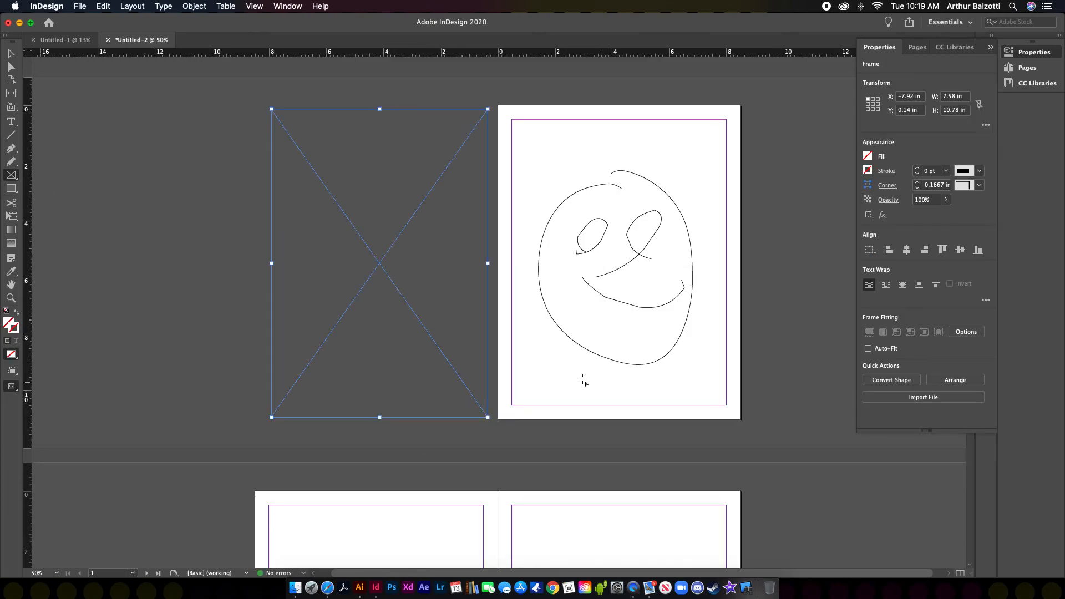
pyautogui.click(11, 53)
pyautogui.press('Delete')
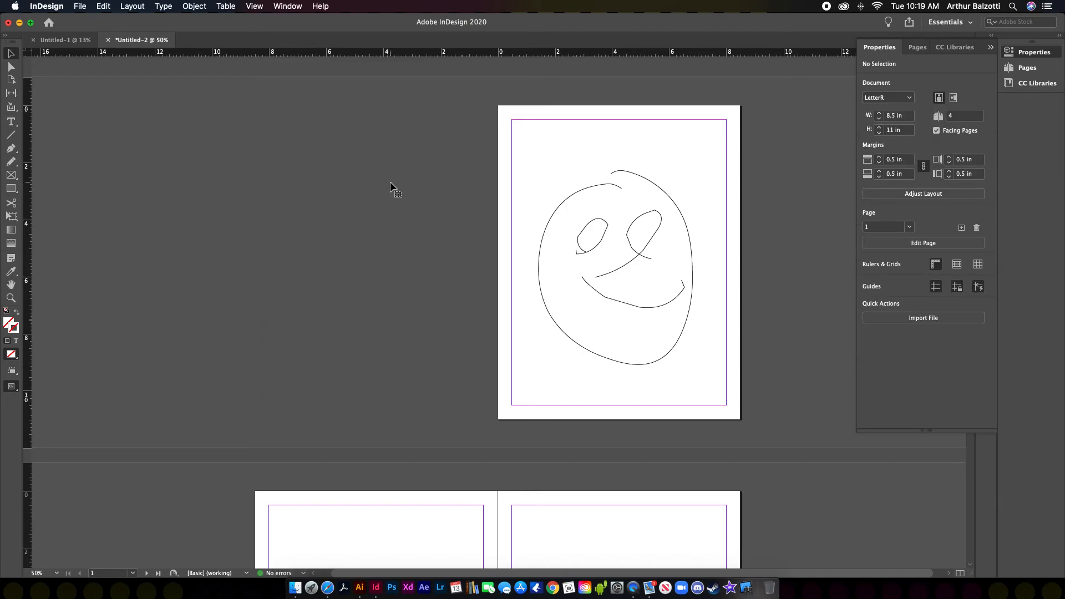
pyautogui.scroll(-10, 390, 186)
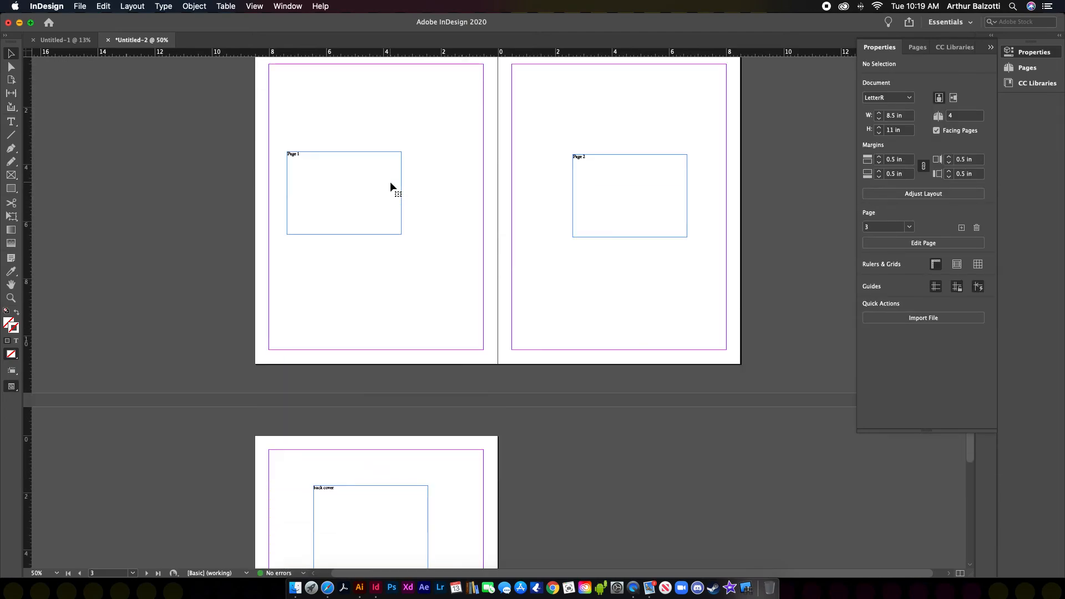
pyautogui.scroll(8, 549, 215)
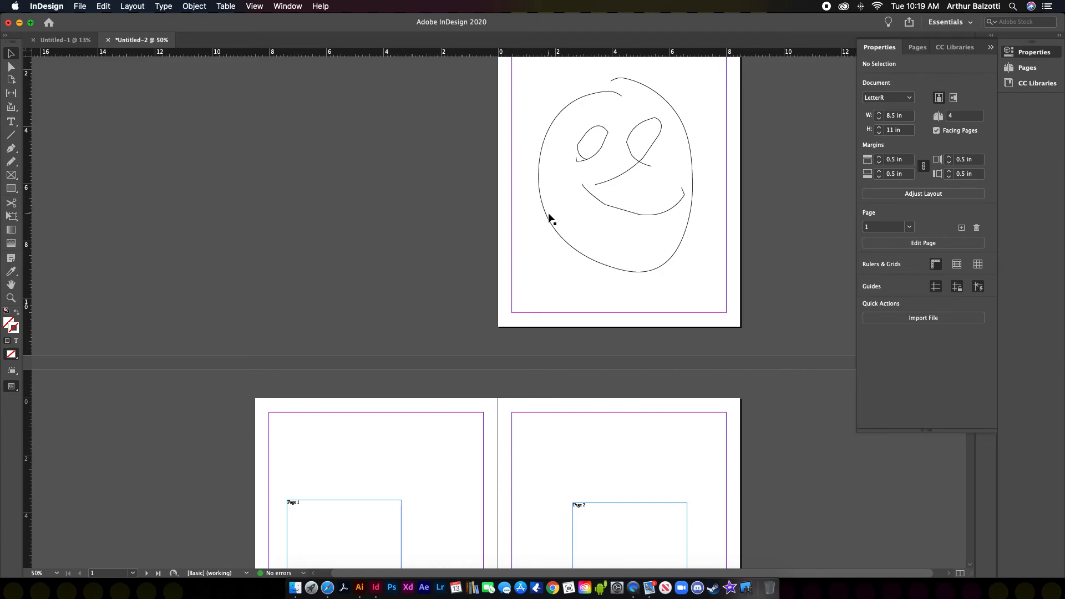
pyautogui.click(108, 41)
# Step: Close Untitled-1 and Untitled-2 without saving, then create a one-page Letter document with Facing Pages off
pyautogui.press('super+d')
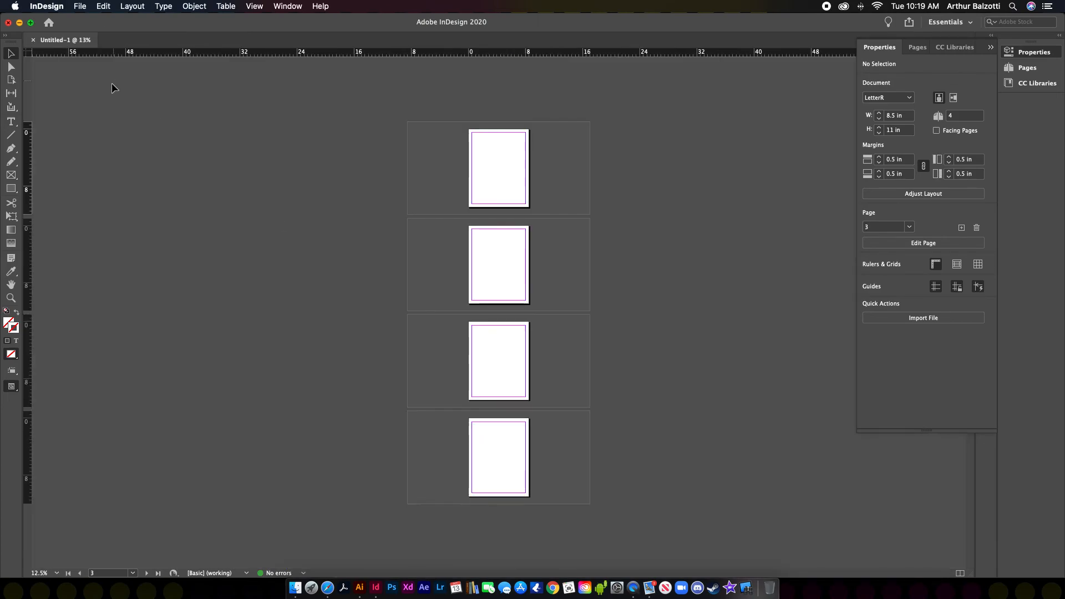
pyautogui.click(32, 40)
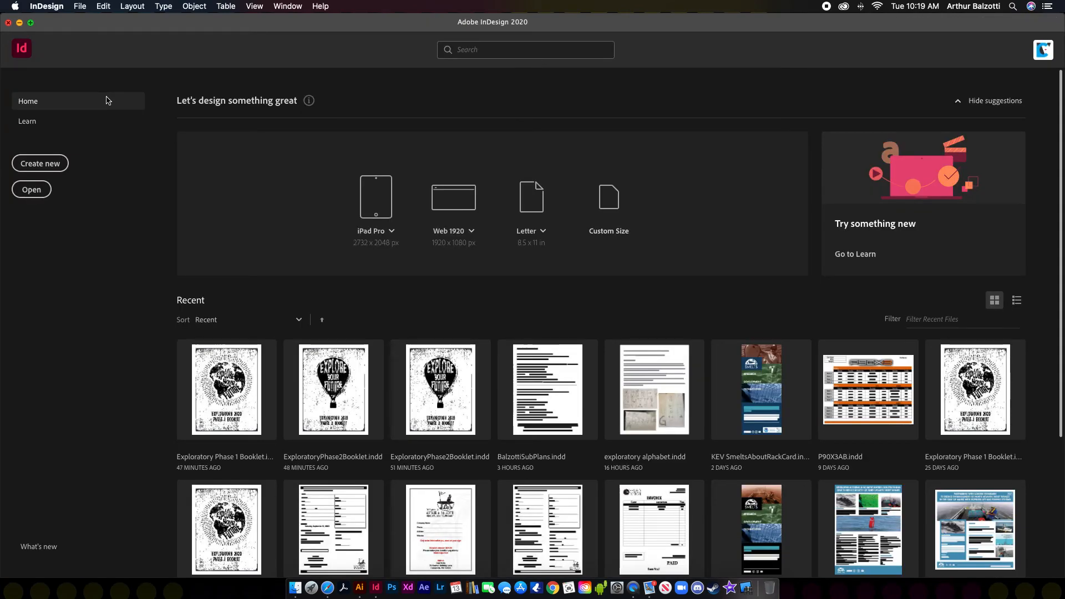
pyautogui.click(46, 165)
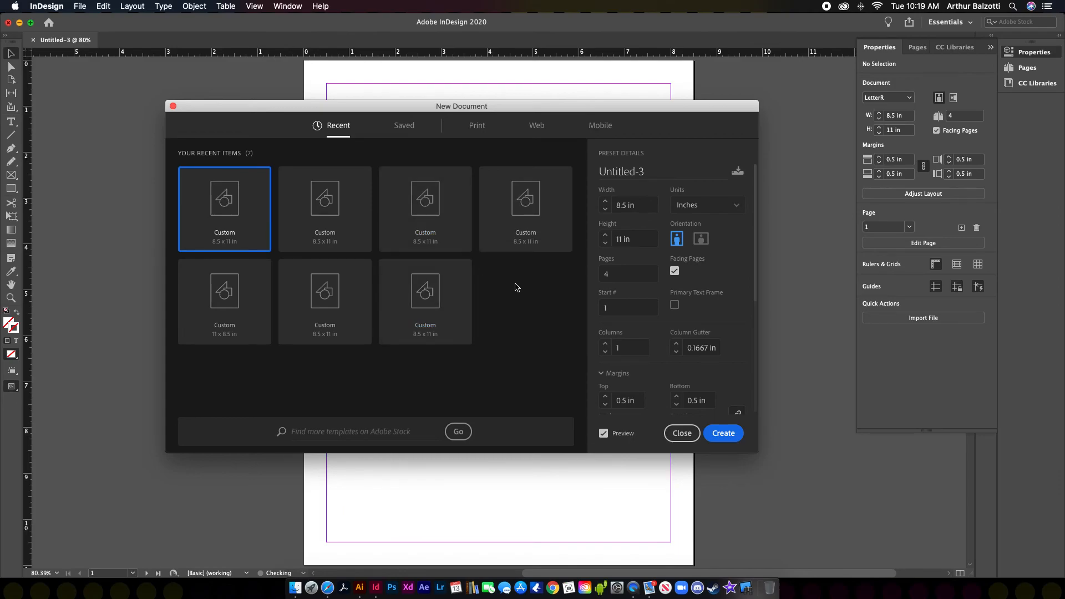
pyautogui.click(605, 274)
pyautogui.moveTo(714, 110); pyautogui.dragTo(691, 108)
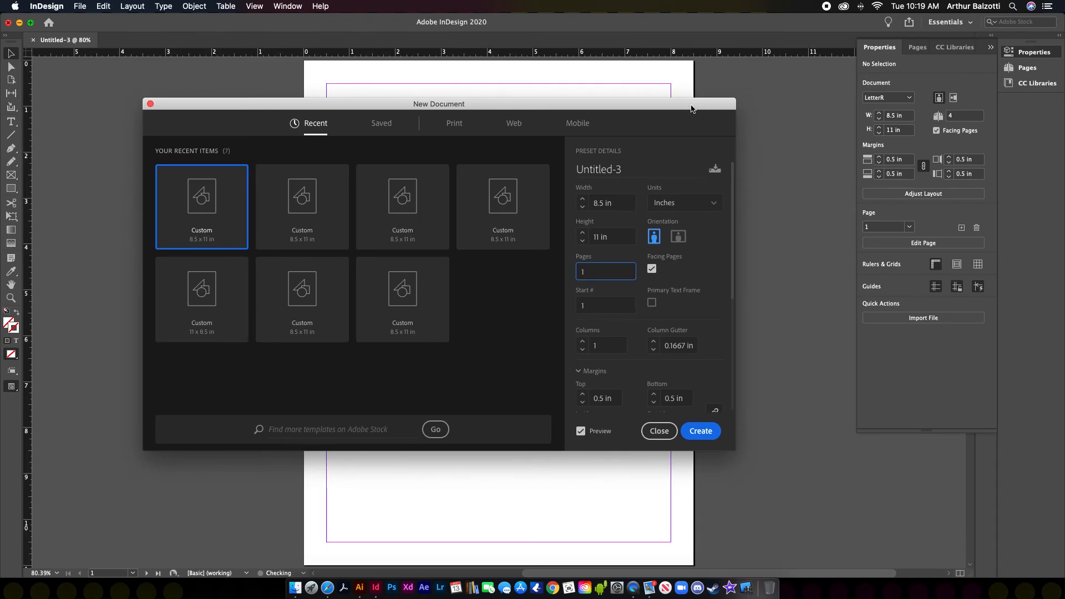
pyautogui.click(652, 269)
pyautogui.click(701, 431)
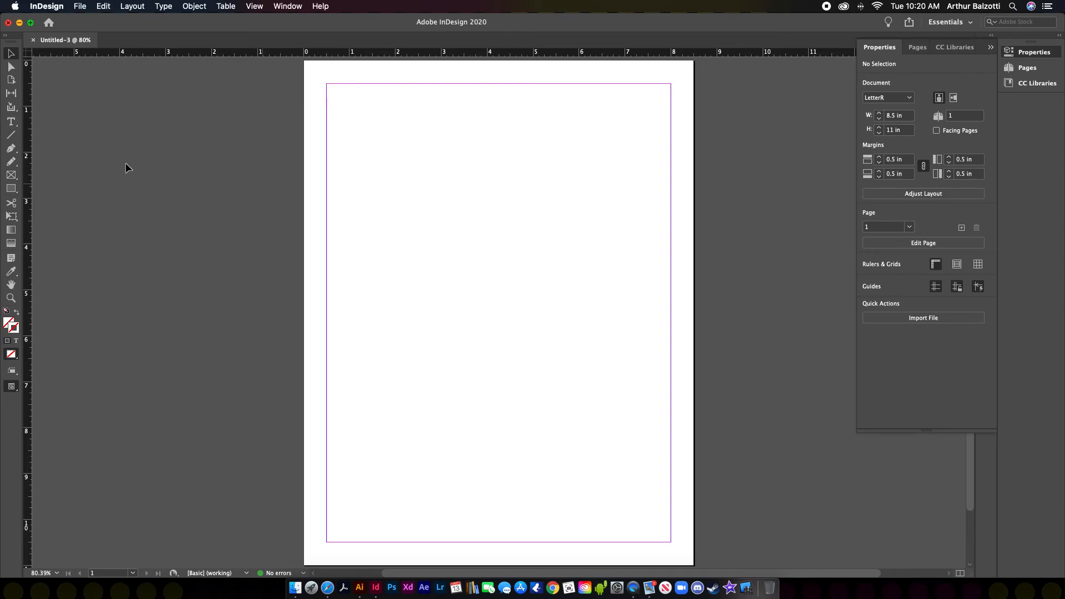
# Step: Draw a text frame near the page's top left and fill it with random placeholder letters
pyautogui.click(12, 127)
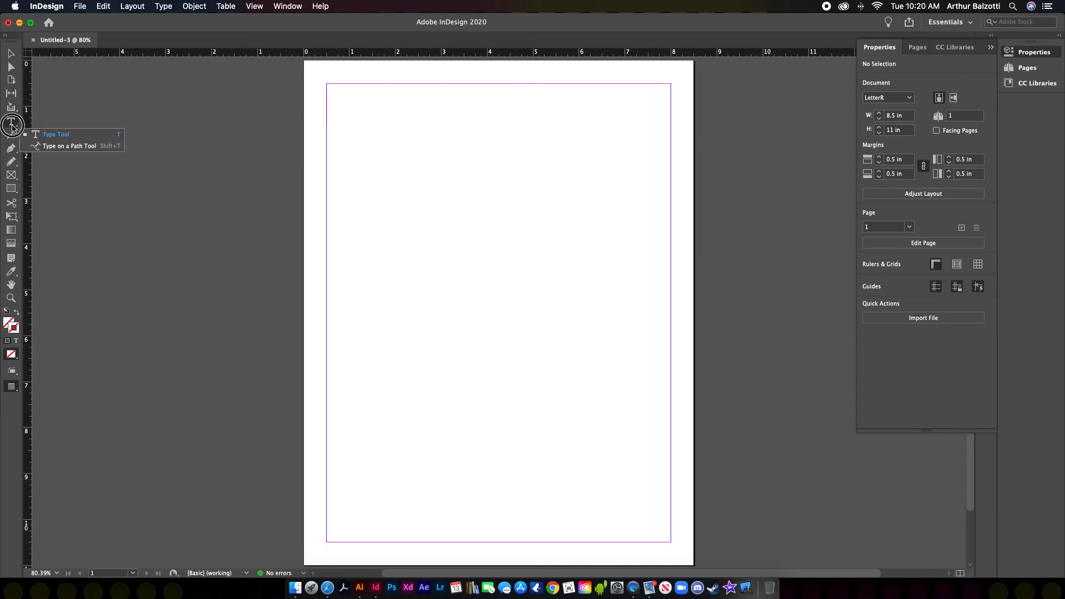
pyautogui.click(58, 135)
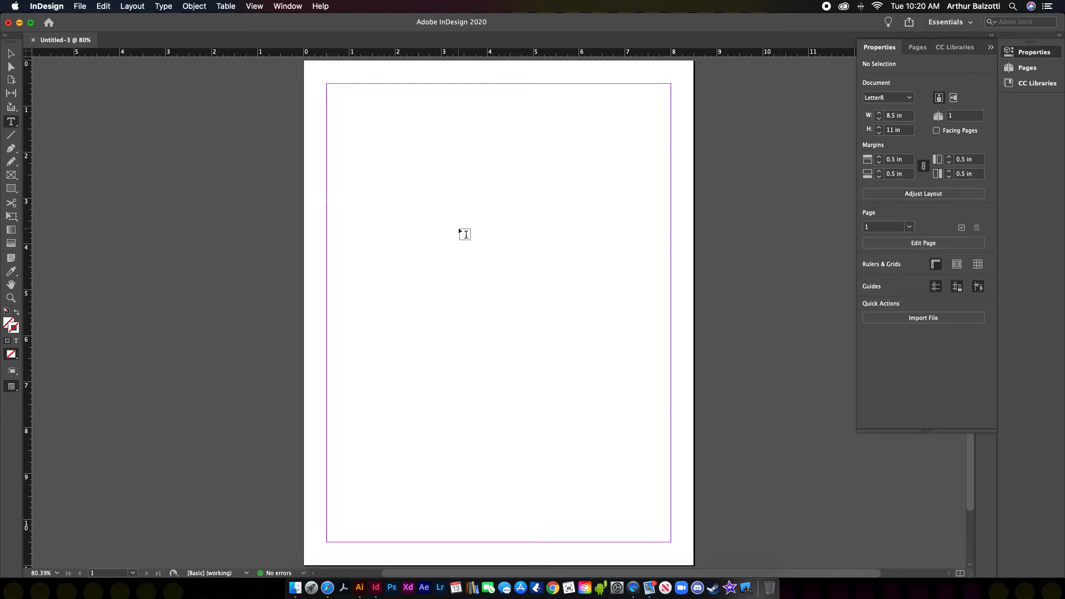
pyautogui.press('f')
pyautogui.press('e')
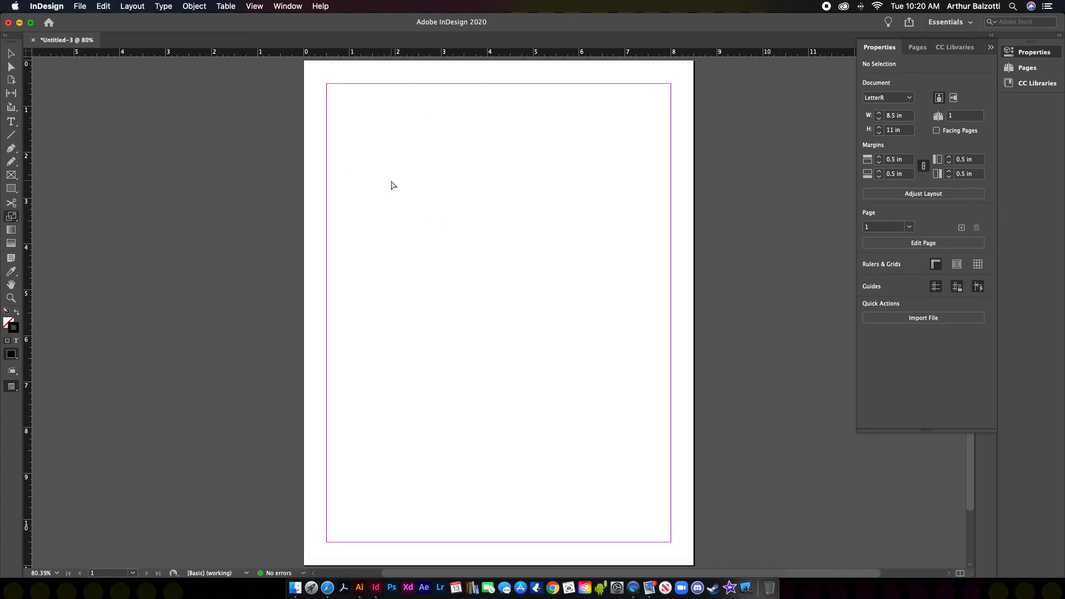
pyautogui.click(11, 121)
pyautogui.moveTo(346, 177); pyautogui.dragTo(581, 339)
pyautogui.write('asldfjlaksjfdlk')
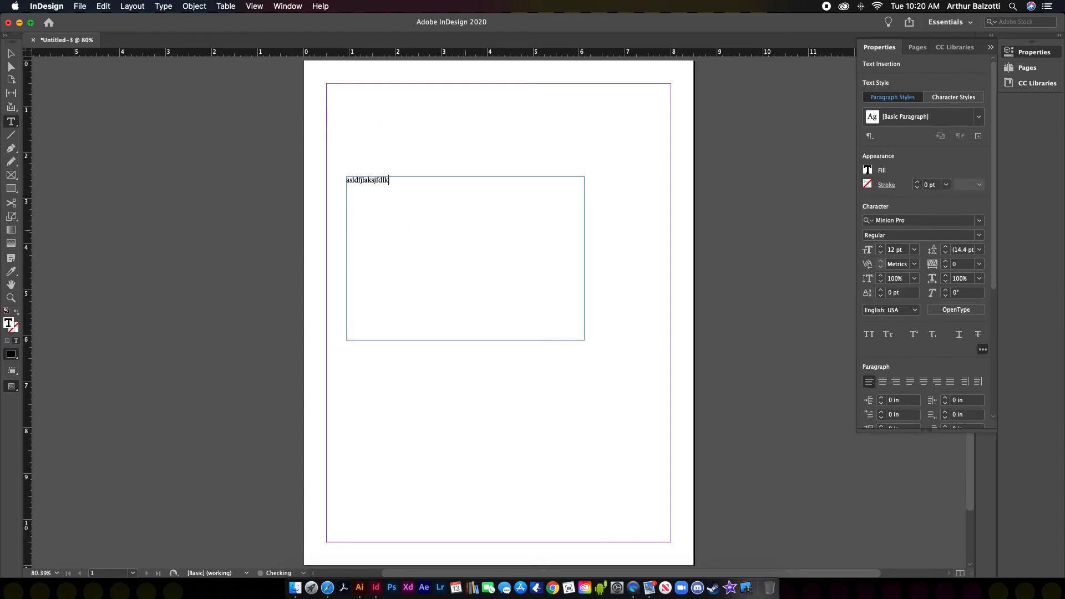
pyautogui.write('afjlksajflksadjflkjsdalkfjlaksfjlkasdjflkadsjflkjadsflkjsadlkfjsalkdfjlaksdfjlks')
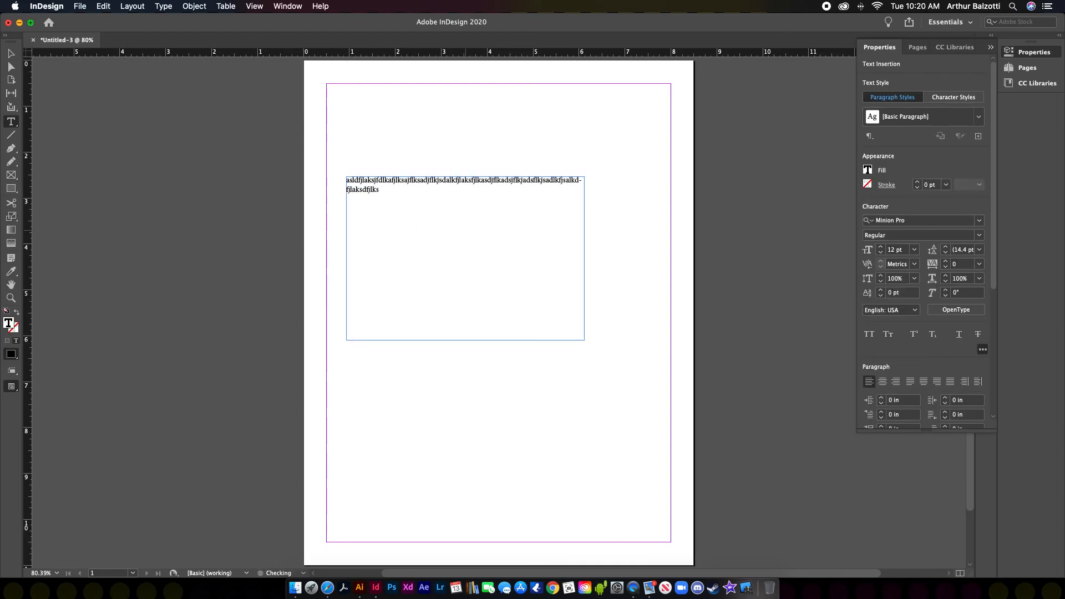
pyautogui.write('adfjlksadfjlksadjflkdsajlfkjadslkfjldsakfjlkasdjflkajsdlfkjadslkfjldksafjlkdsafjl')
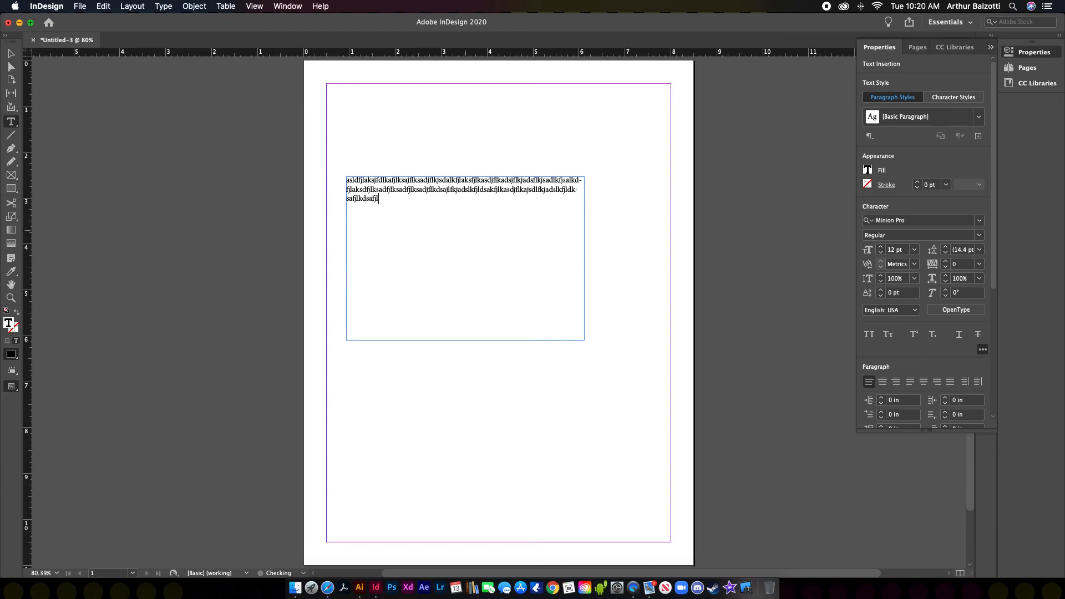
pyautogui.write('kasdfjlksdajflkasdjflksdjafkljsdalfkjasdlkfjdsalkfjlaksdfjlkdsajflksadjflkdsajflksadjflkdsjaflkjasdlkfjdsalkfjlkasdfjlkasdfjlksdjflksadfj')
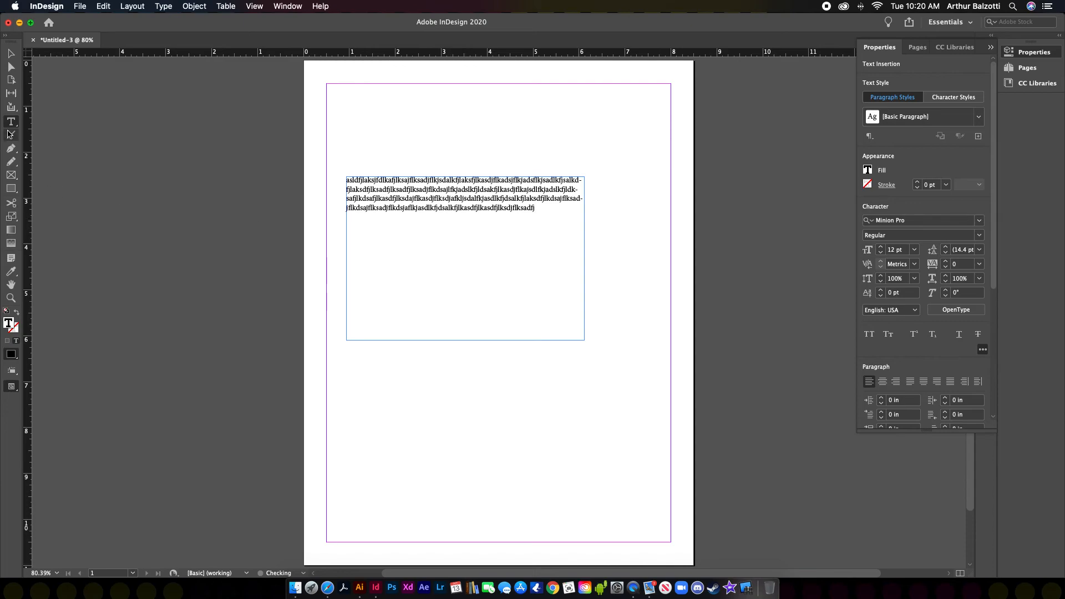
pyautogui.press('Escape')
# Step: Resize the text frame by its handles down to a small 1.6 × 1.16 in block
pyautogui.moveTo(581, 338); pyautogui.dragTo(546, 254)
pyautogui.moveTo(547, 215); pyautogui.dragTo(439, 217)
pyautogui.moveTo(438, 254); pyautogui.dragTo(420, 230)
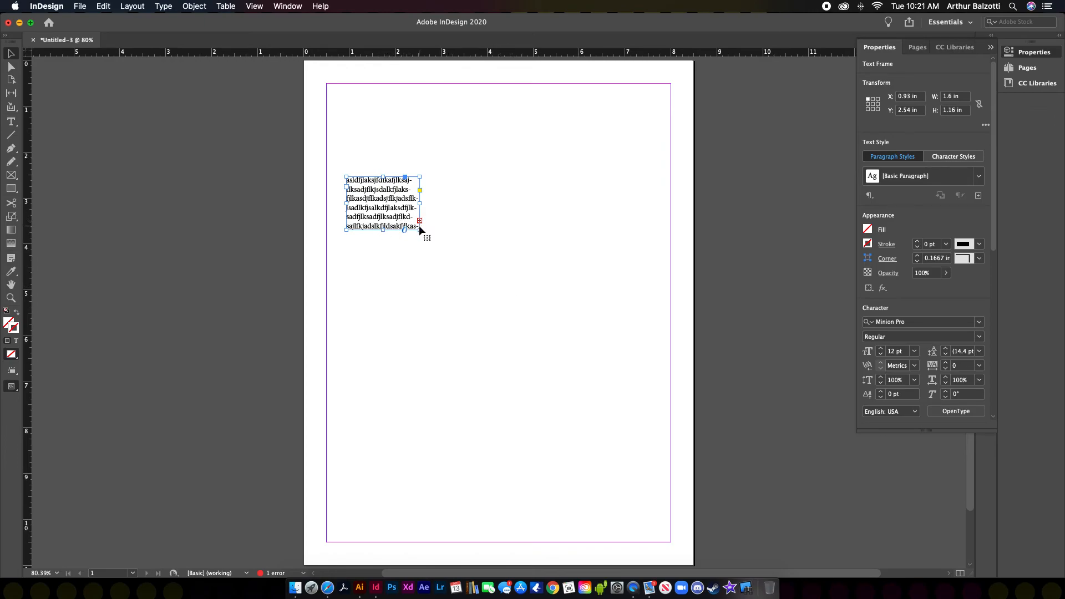
# Step: Move the text frame higher and enlarge it to 6.04 × 3.24 in so all text fits
pyautogui.moveTo(420, 229); pyautogui.dragTo(539, 229)
pyautogui.click(446, 199)
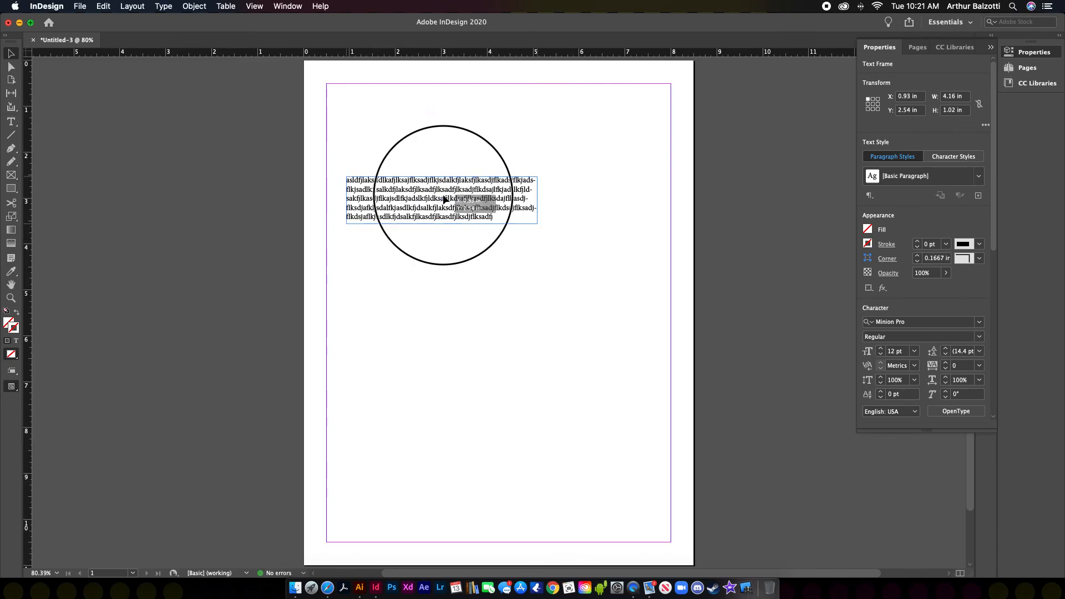
pyautogui.moveTo(445, 199); pyautogui.dragTo(449, 170)
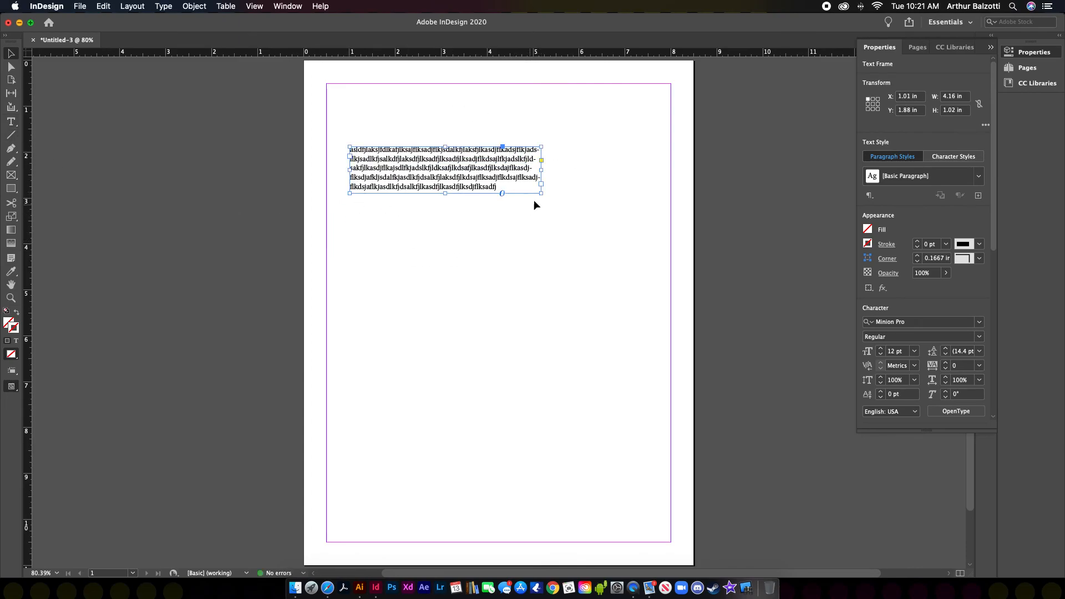
pyautogui.moveTo(542, 194); pyautogui.dragTo(628, 295)
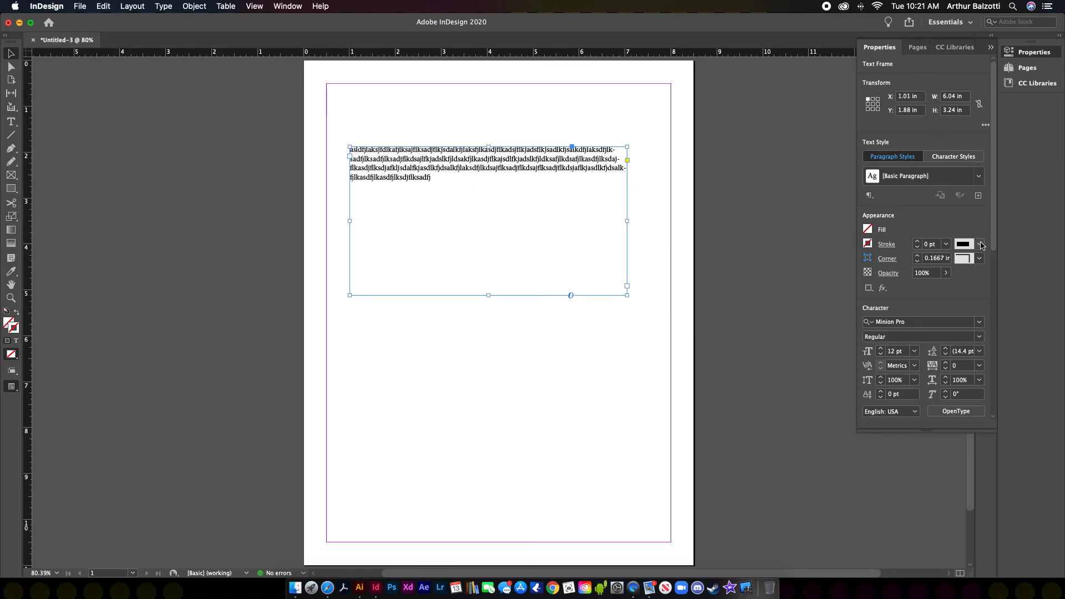
pyautogui.click(300, 10)
pyautogui.moveTo(306, 31)
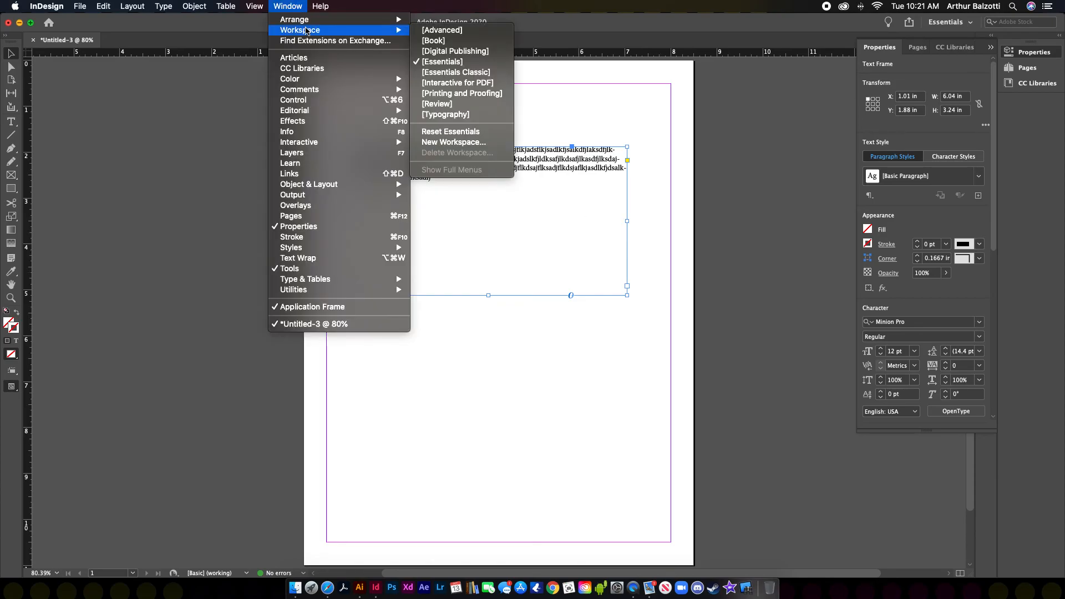
pyautogui.click(477, 62)
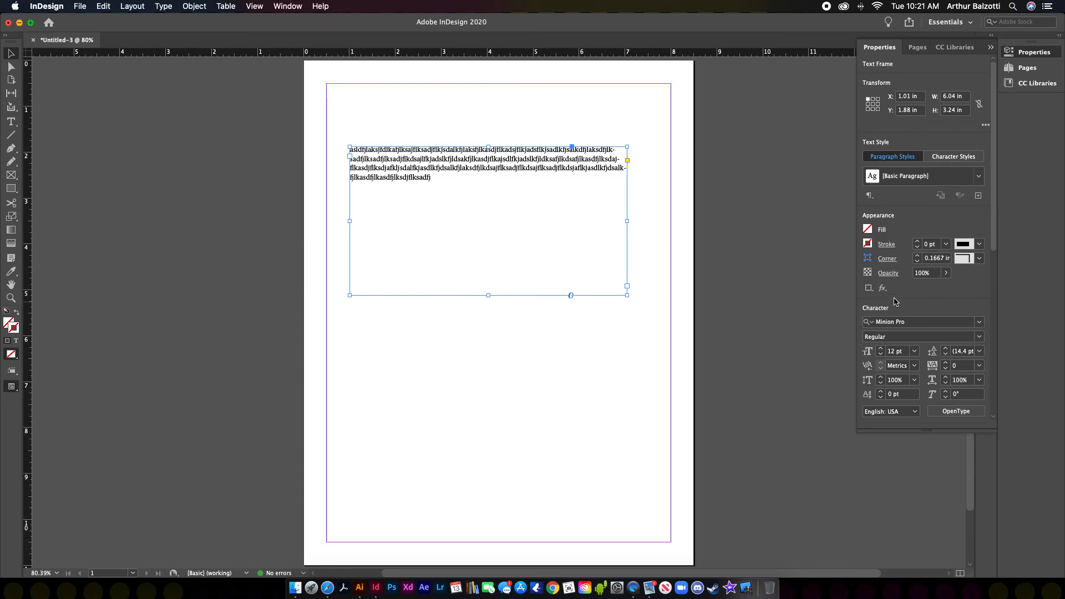
pyautogui.click(287, 6)
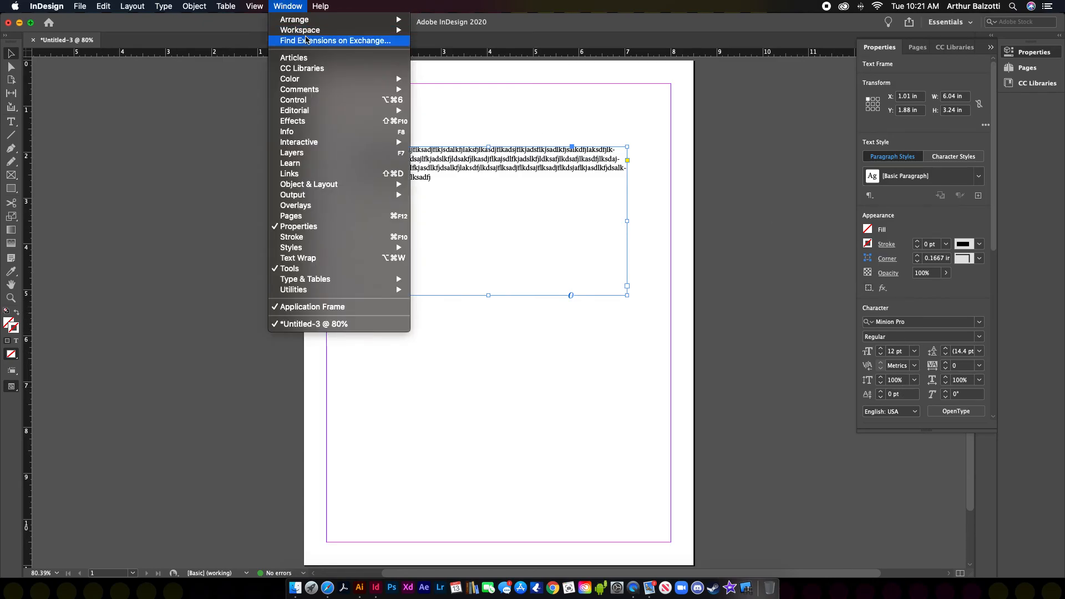
pyautogui.moveTo(333, 30)
pyautogui.click(484, 72)
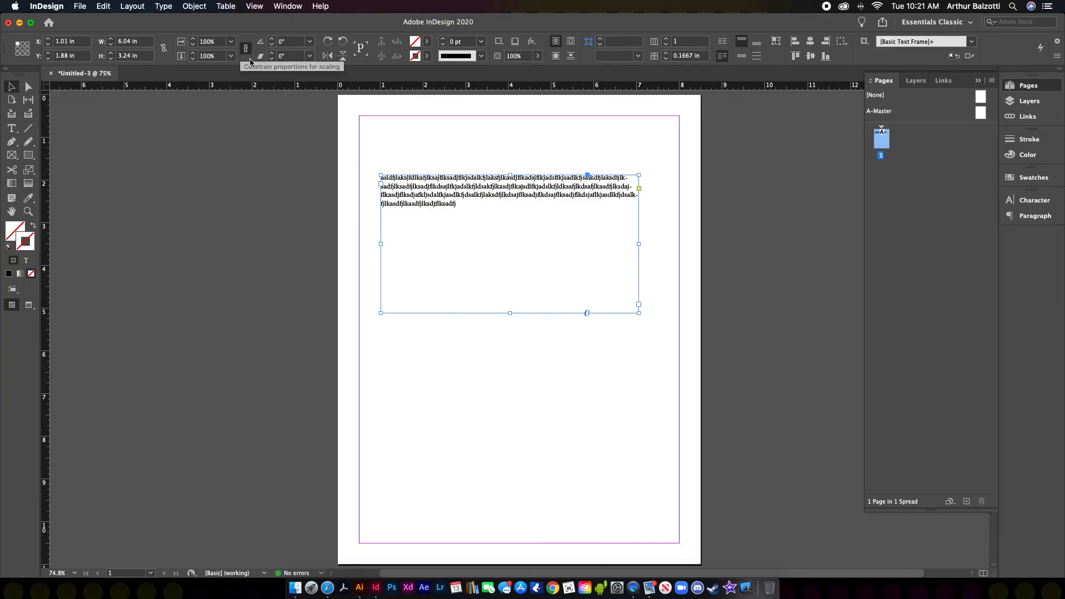
pyautogui.doubleClick(468, 209)
pyautogui.press('super+a')
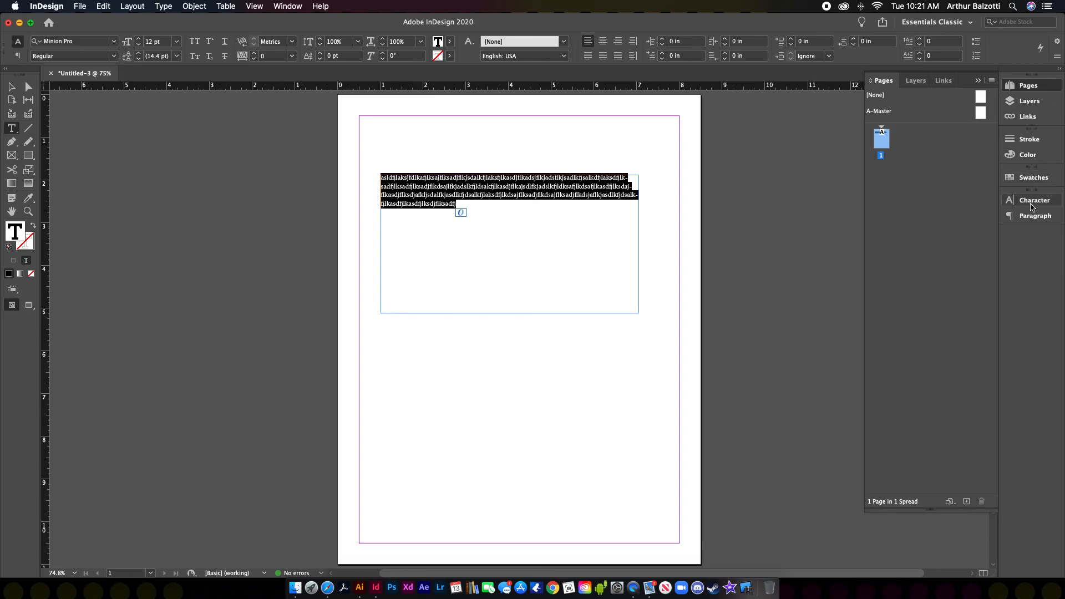
pyautogui.click(1032, 205)
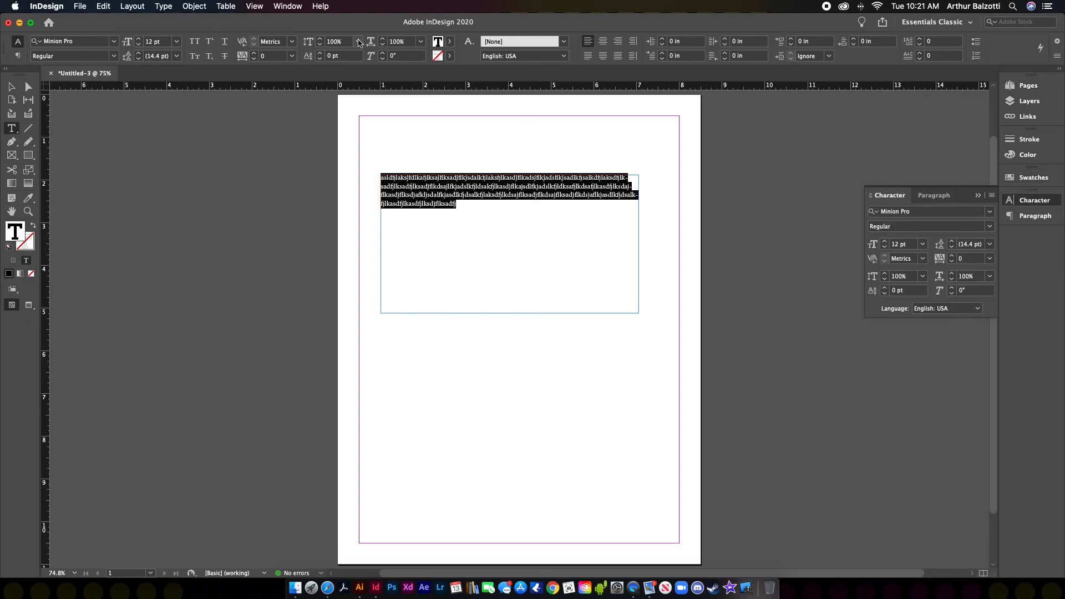
pyautogui.click(289, 6)
pyautogui.moveTo(296, 30)
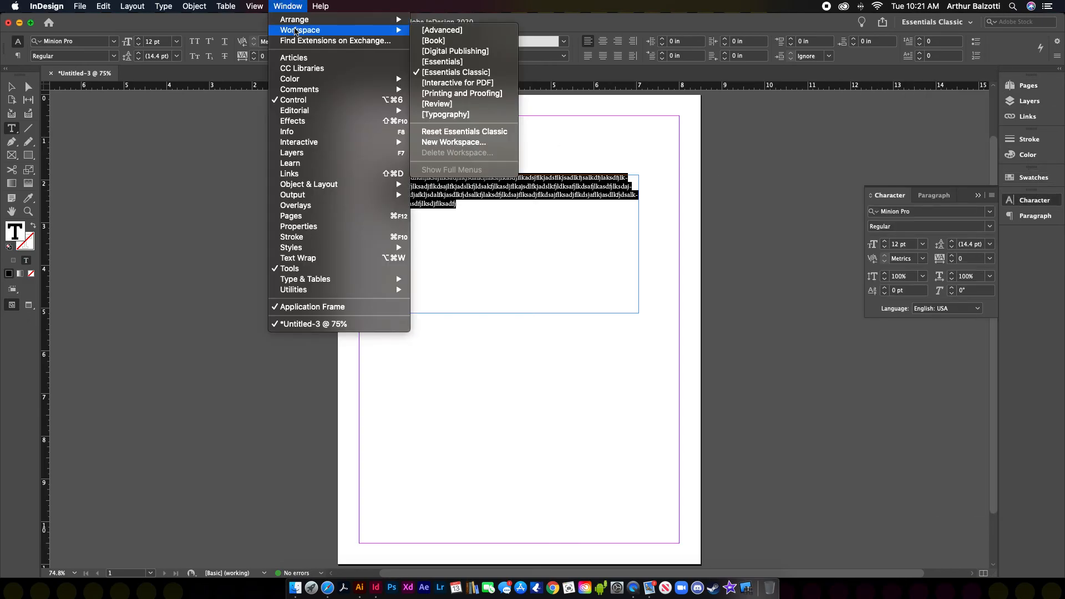
pyautogui.click(442, 62)
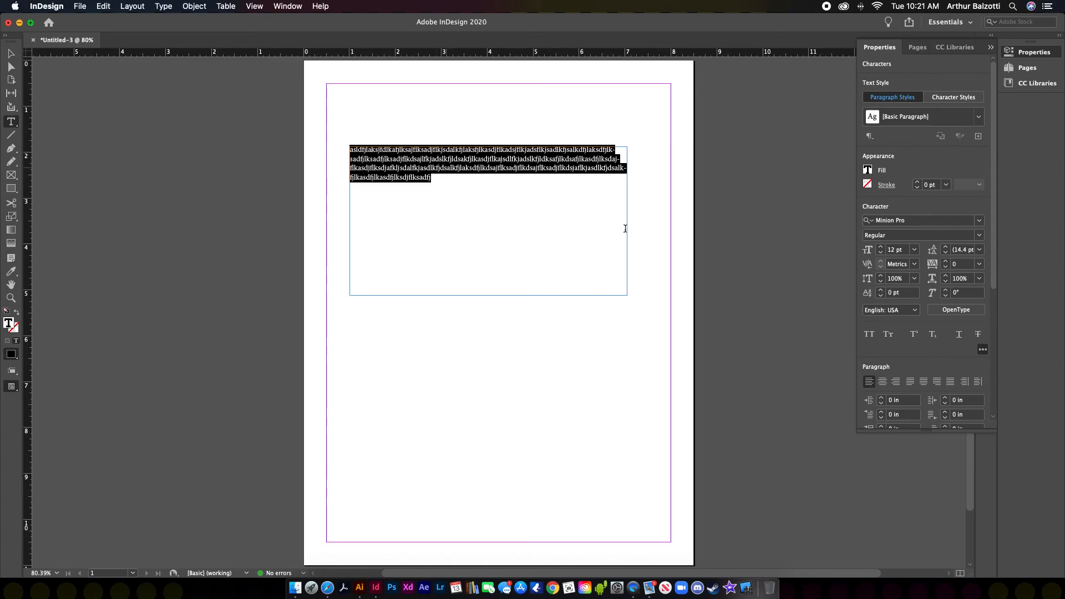
# Step: Set the placeholder text in Antique Olive T Compact, then select the whole frame
pyautogui.click(979, 220)
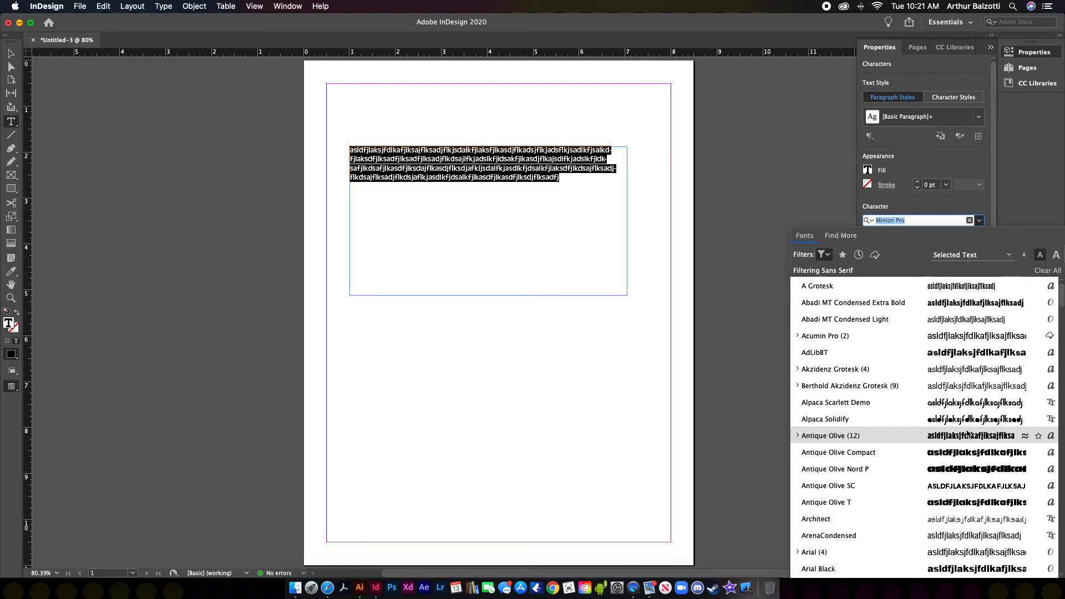
pyautogui.scroll(-4, 965, 469)
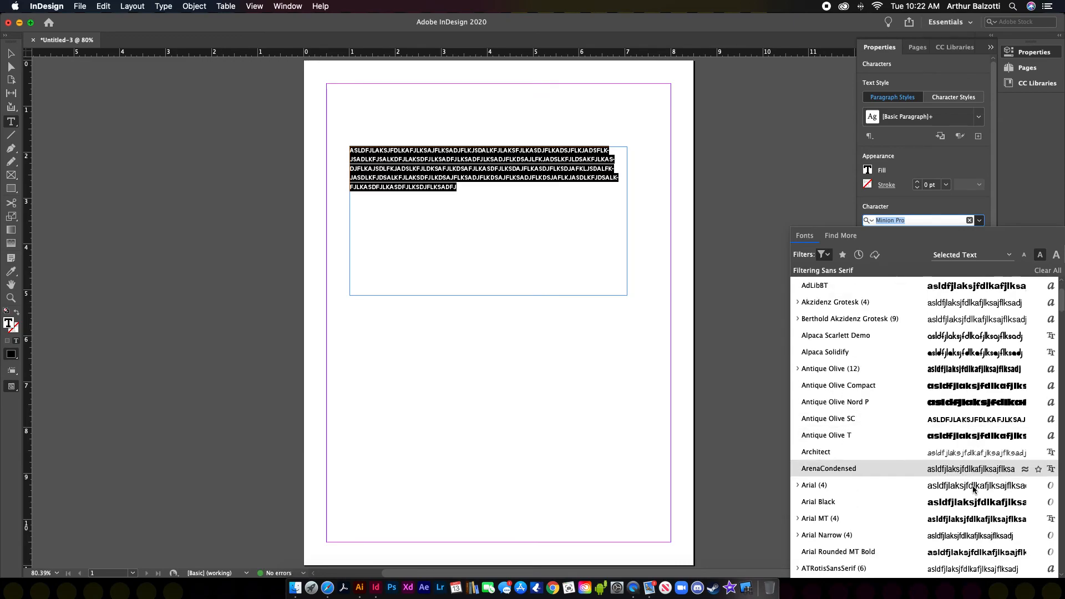
pyautogui.click(954, 437)
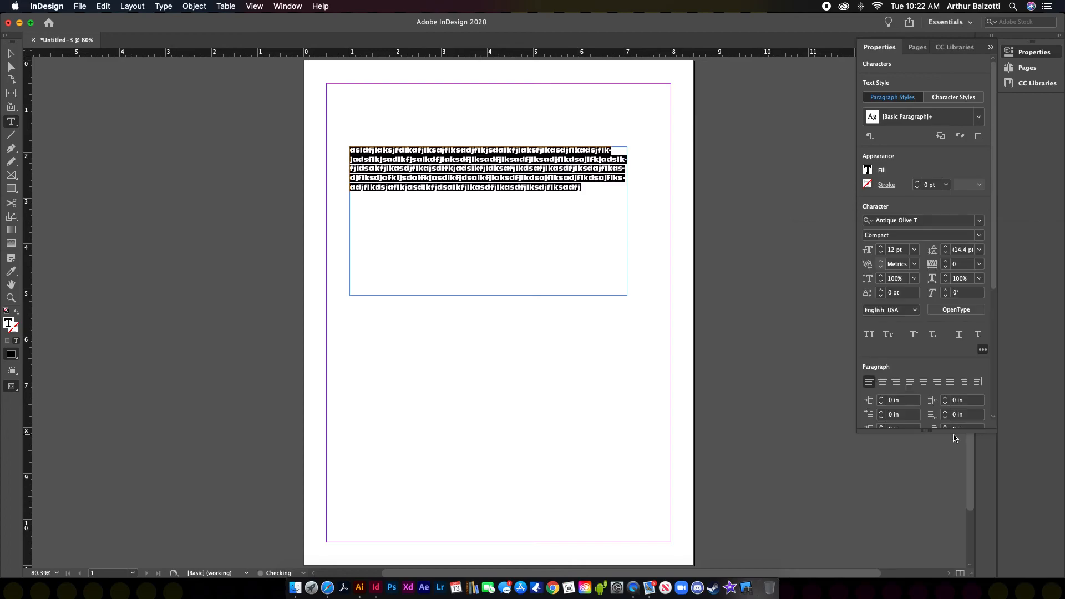
pyautogui.click(587, 191)
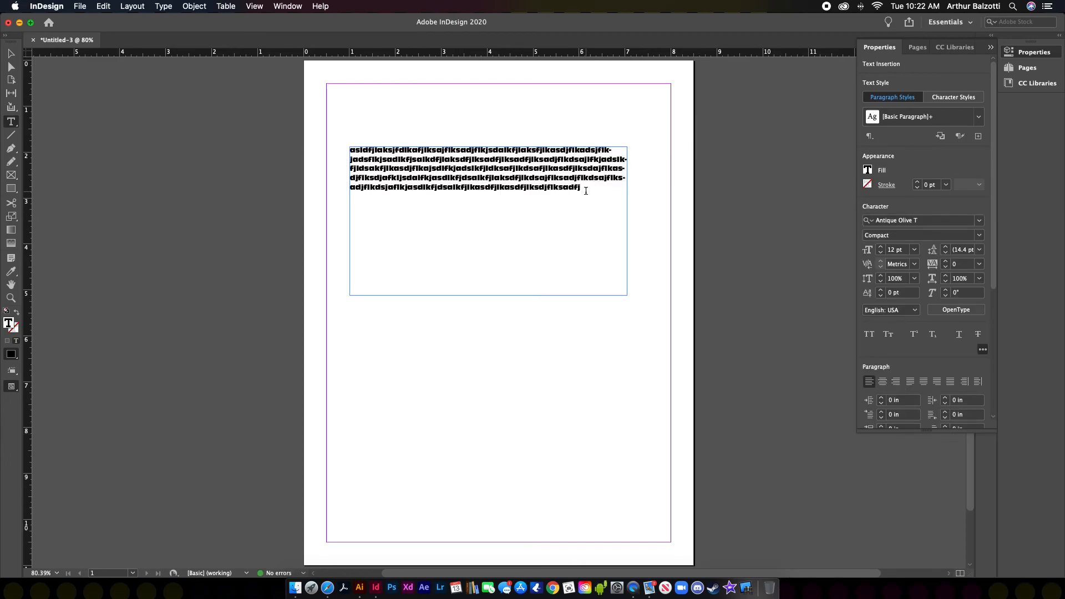
pyautogui.moveTo(588, 190); pyautogui.dragTo(323, 152)
pyautogui.click(589, 186)
pyautogui.click(11, 53)
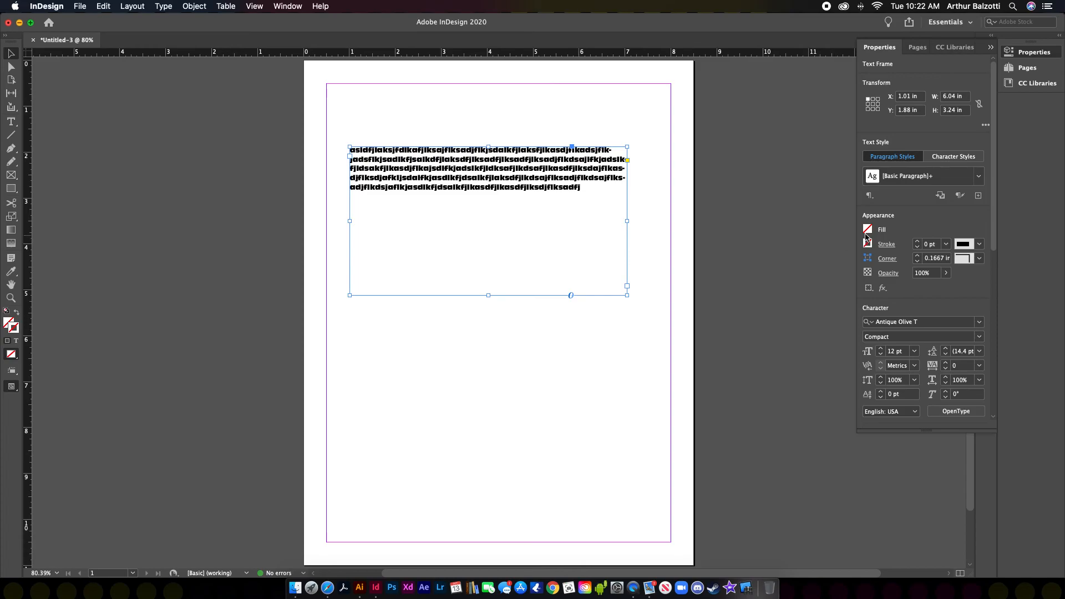
# Step: Fill the text frame with cyan, then set its fill back to None
pyautogui.click(869, 233)
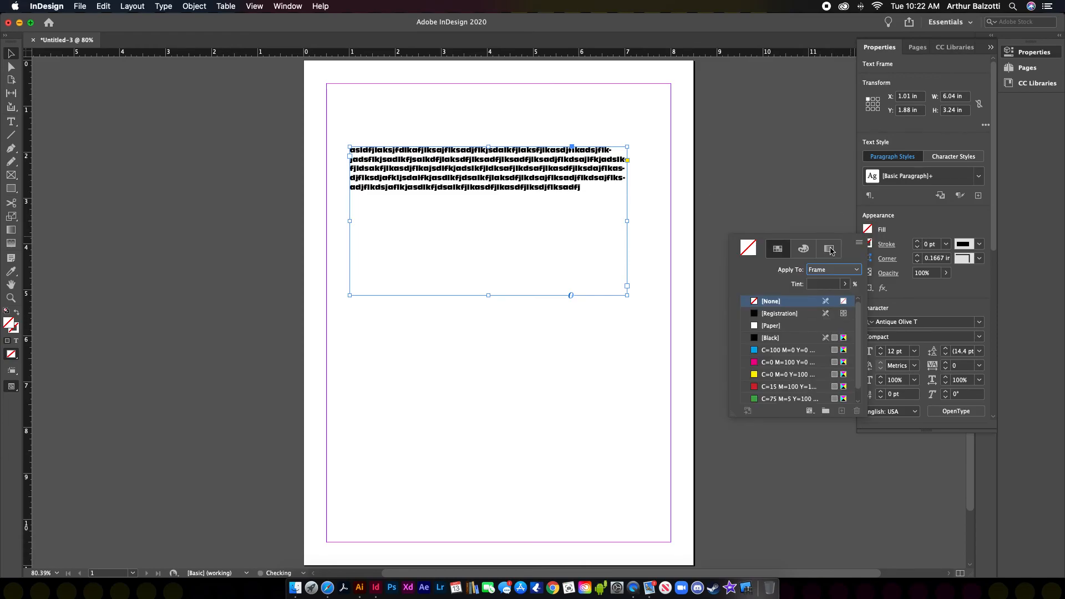
pyautogui.click(761, 349)
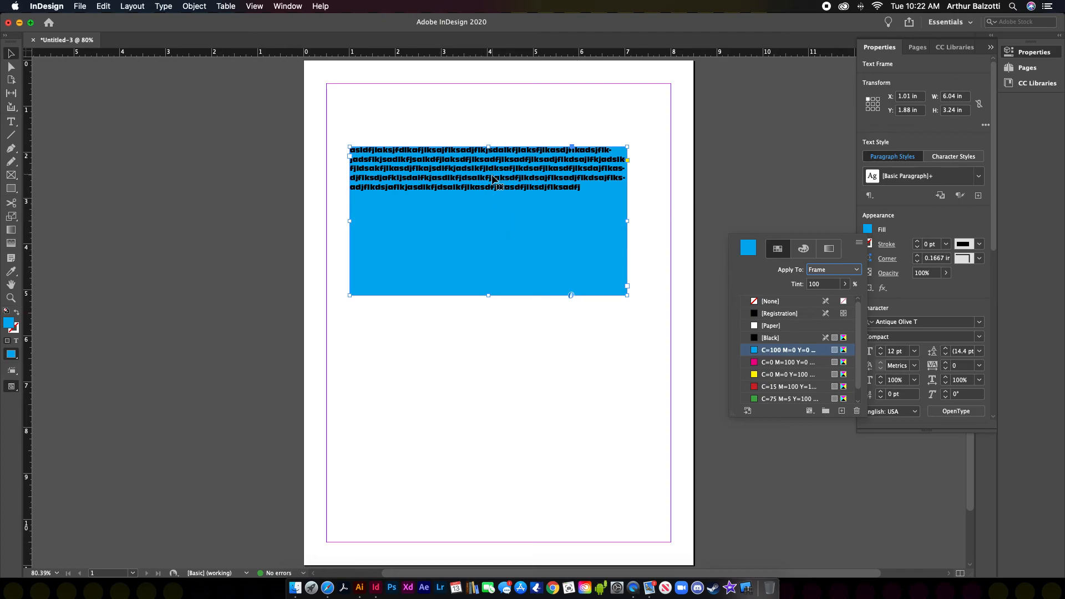
pyautogui.click(758, 301)
# Step: Select the frame's paragraph and colour the text green from the Fill swatches
pyautogui.doubleClick(585, 192)
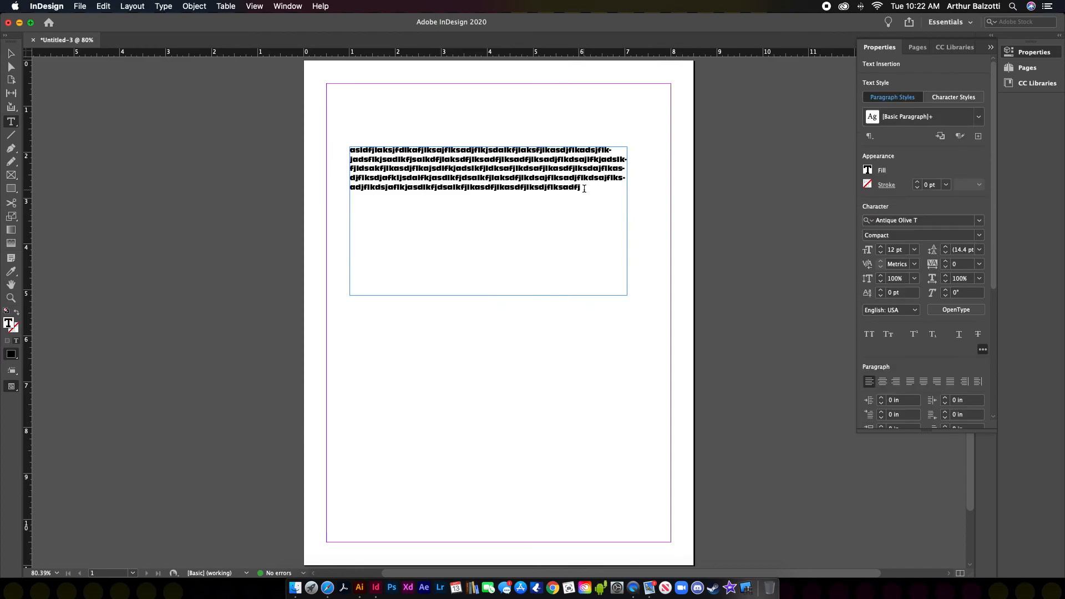
pyautogui.moveTo(592, 185); pyautogui.dragTo(333, 151)
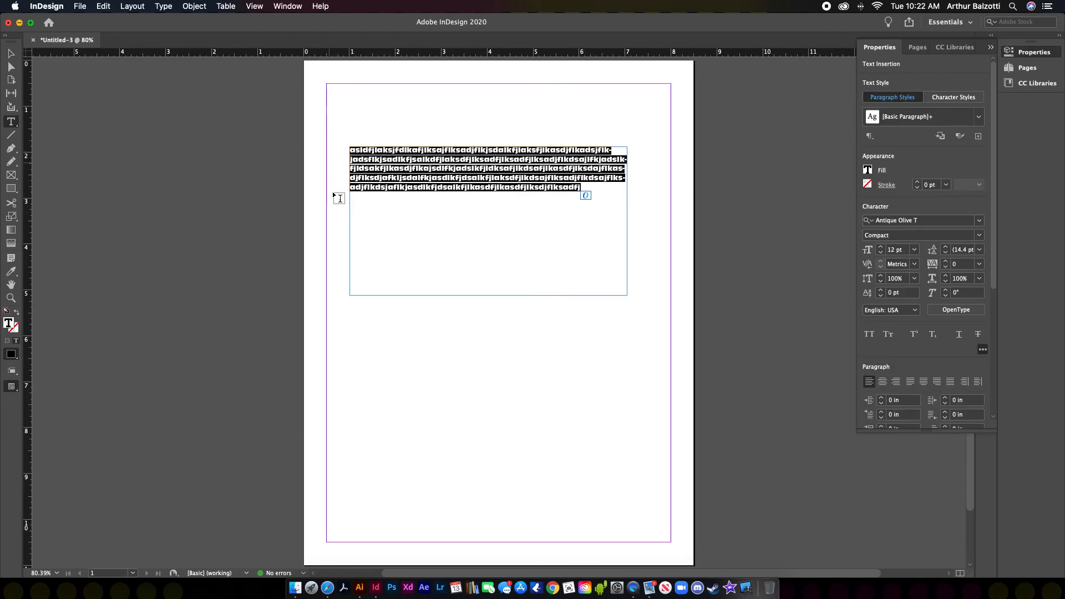
pyautogui.click(867, 171)
pyautogui.click(756, 315)
pyautogui.click(757, 339)
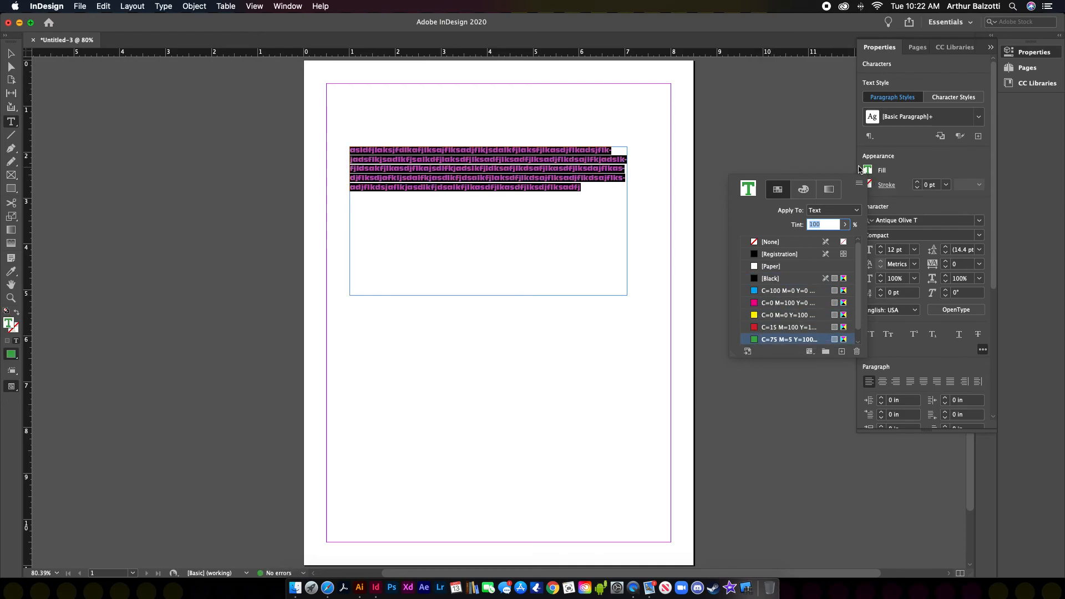
pyautogui.click(787, 97)
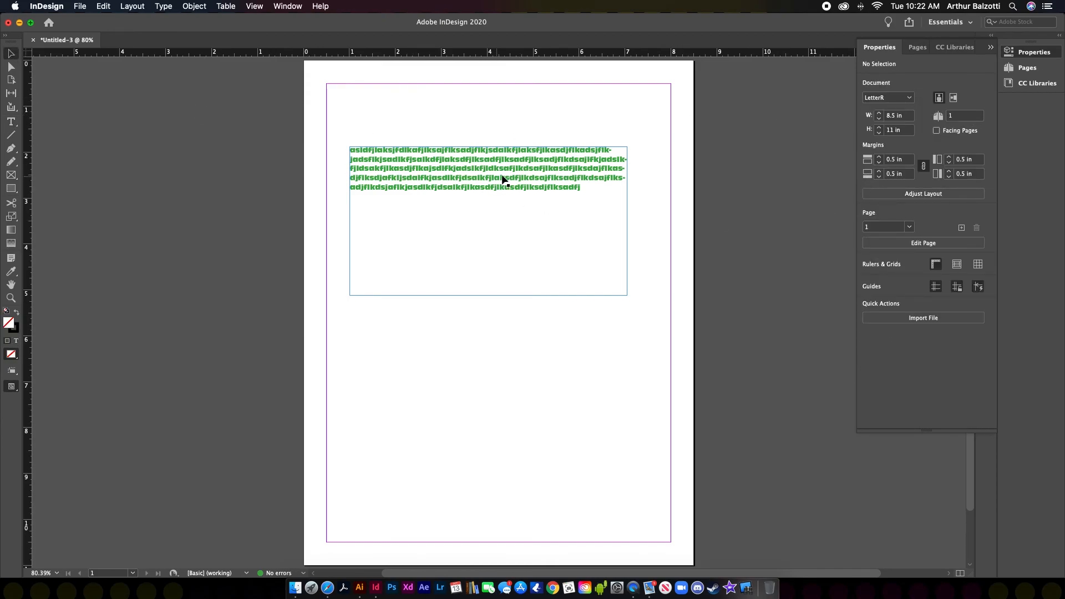
# Step: Reselect all five lines of text and enlarge the panel area to show more paragraph options
pyautogui.moveTo(467, 168); pyautogui.dragTo(580, 187)
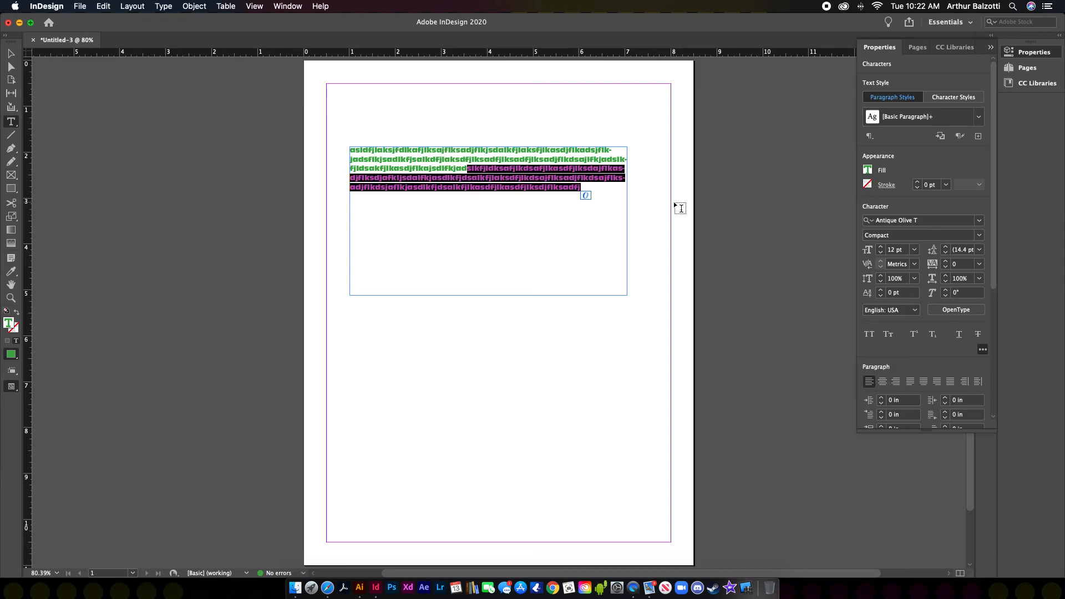
pyautogui.click(500, 187)
pyautogui.moveTo(593, 190); pyautogui.dragTo(318, 152)
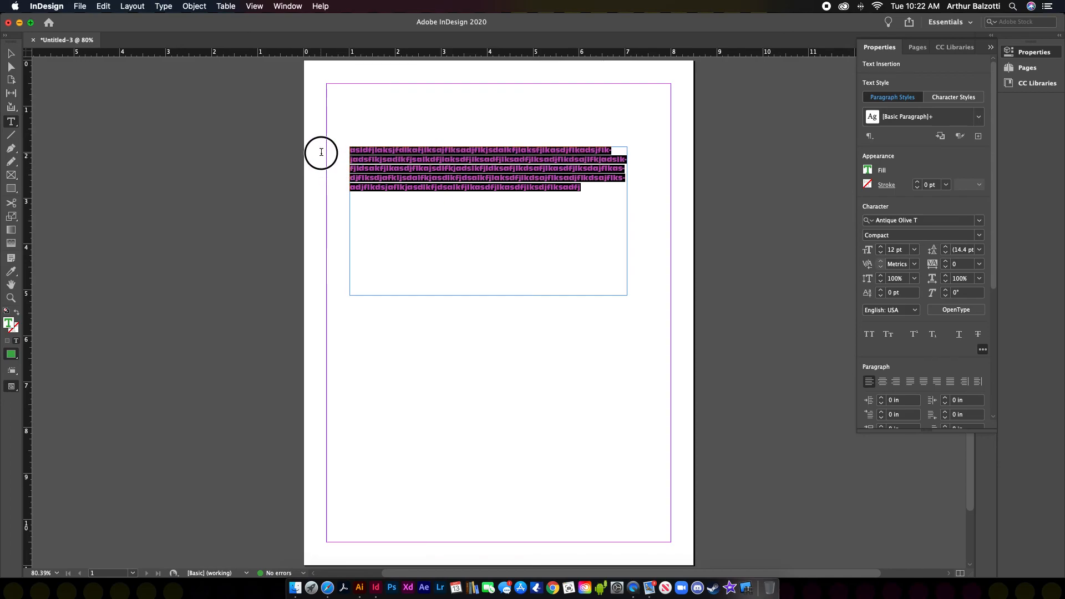
pyautogui.moveTo(925, 430); pyautogui.dragTo(930, 557)
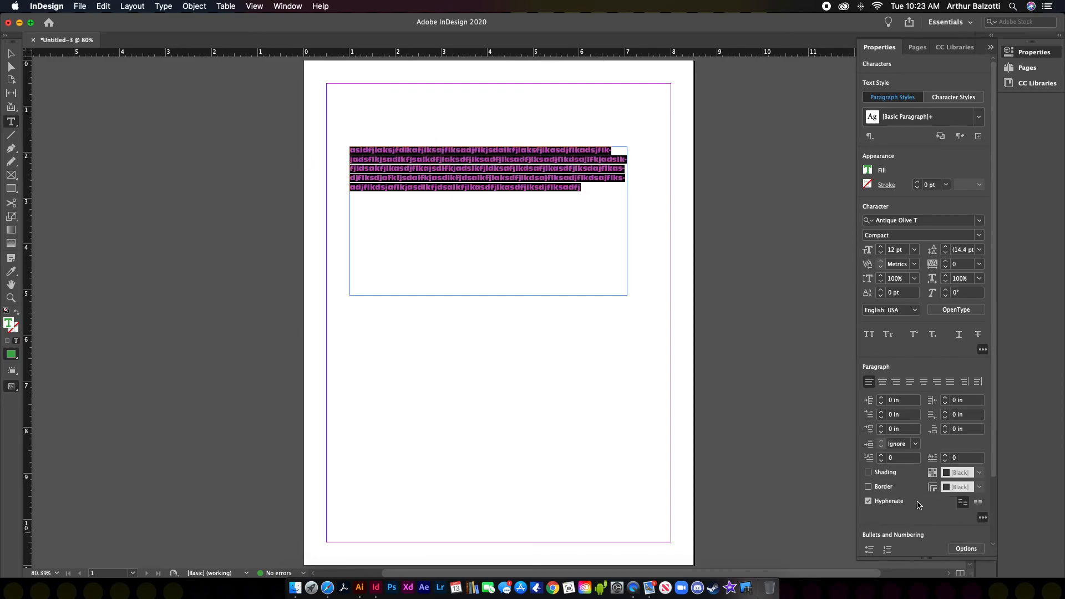
# Step: Try center, right and justify-left alignment on the paragraph, then select the whole frame
pyautogui.click(882, 382)
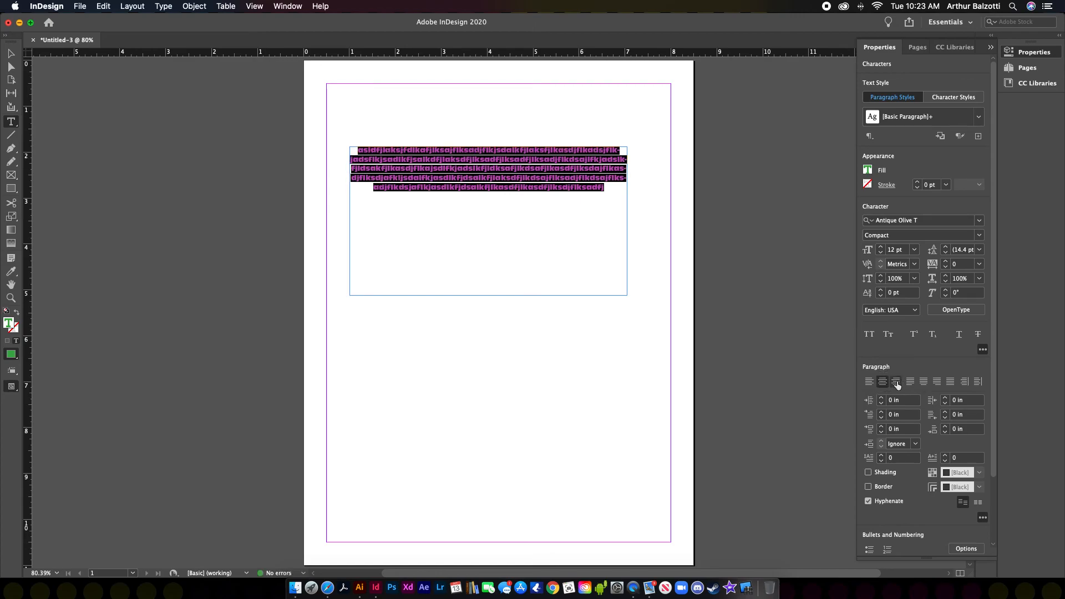
pyautogui.click(896, 382)
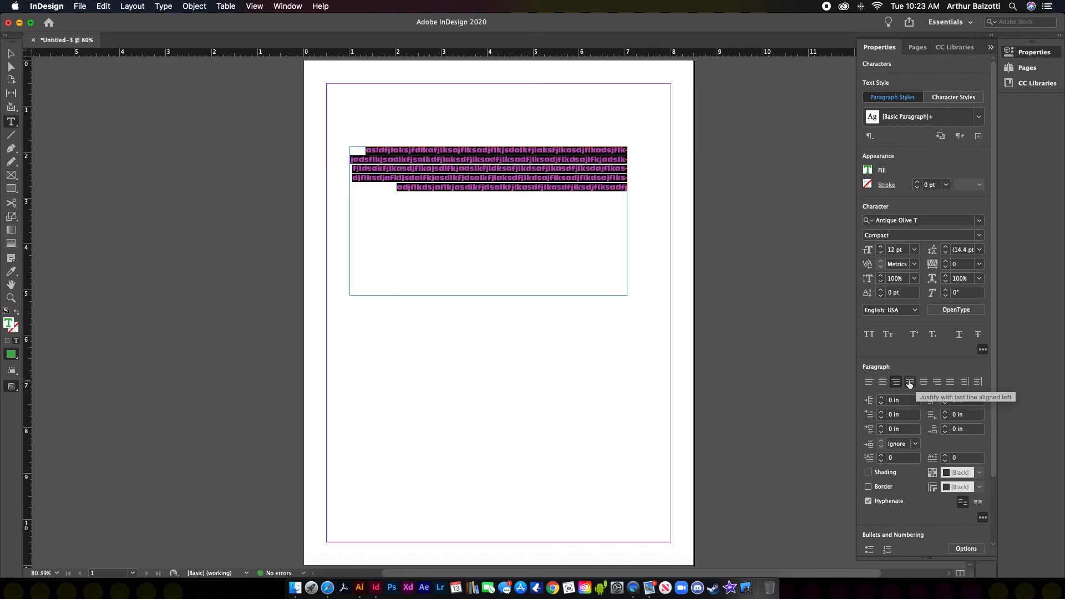
pyautogui.click(909, 382)
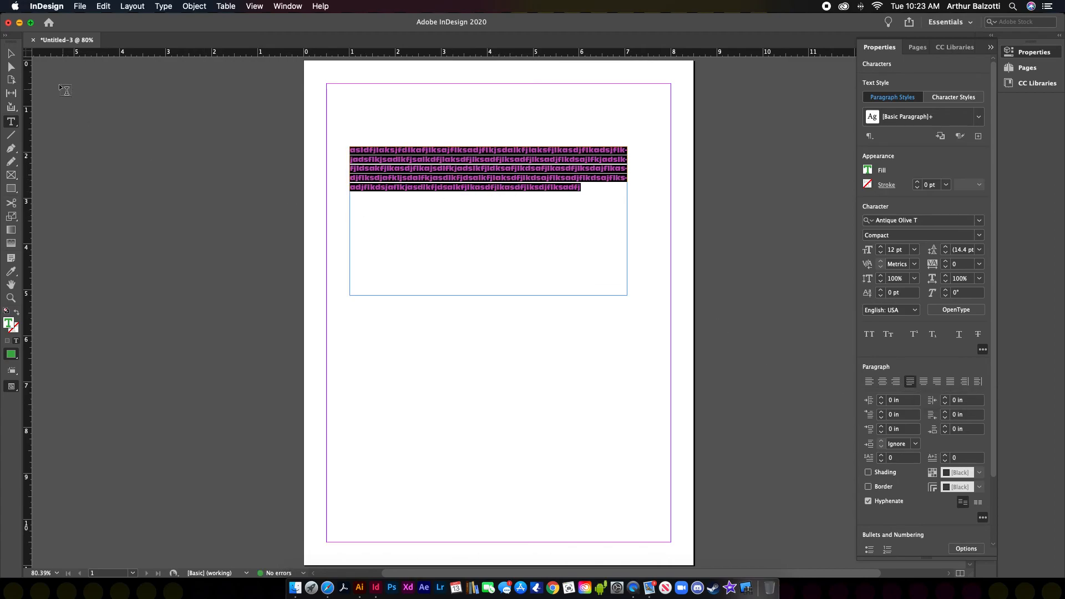
pyautogui.press('Escape')
pyautogui.click(923, 484)
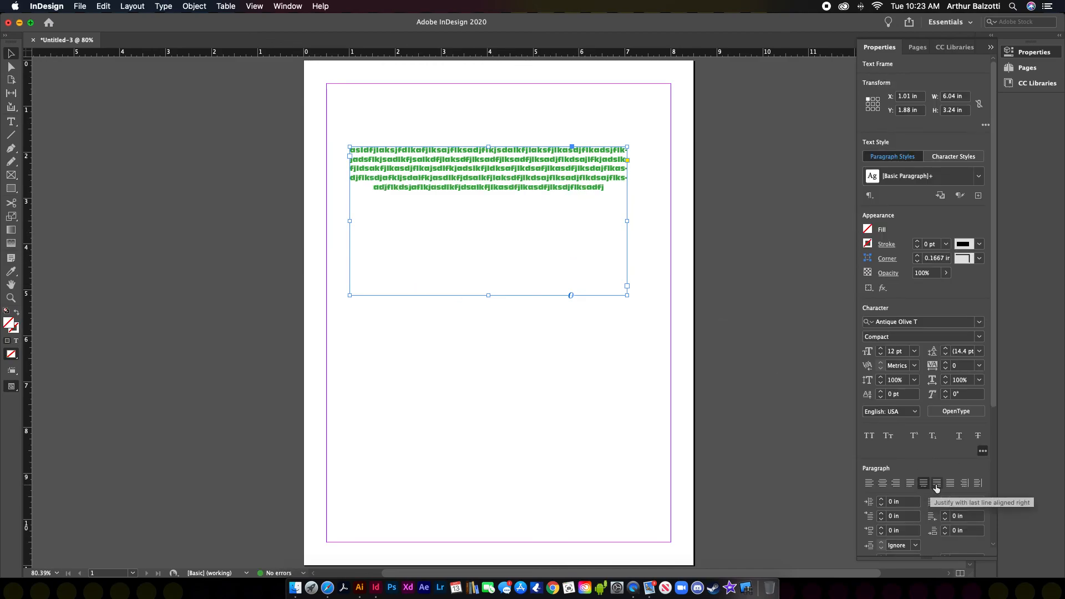
# Step: Cycle through the justify and spine alignment options for the frame's text
pyautogui.click(937, 484)
pyautogui.click(954, 484)
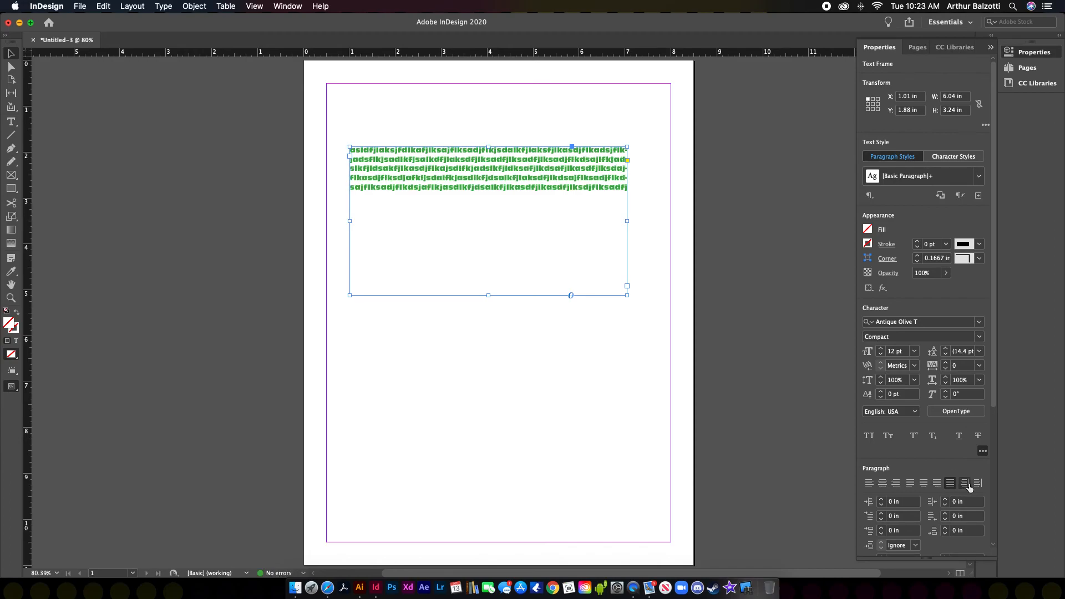
pyautogui.click(965, 484)
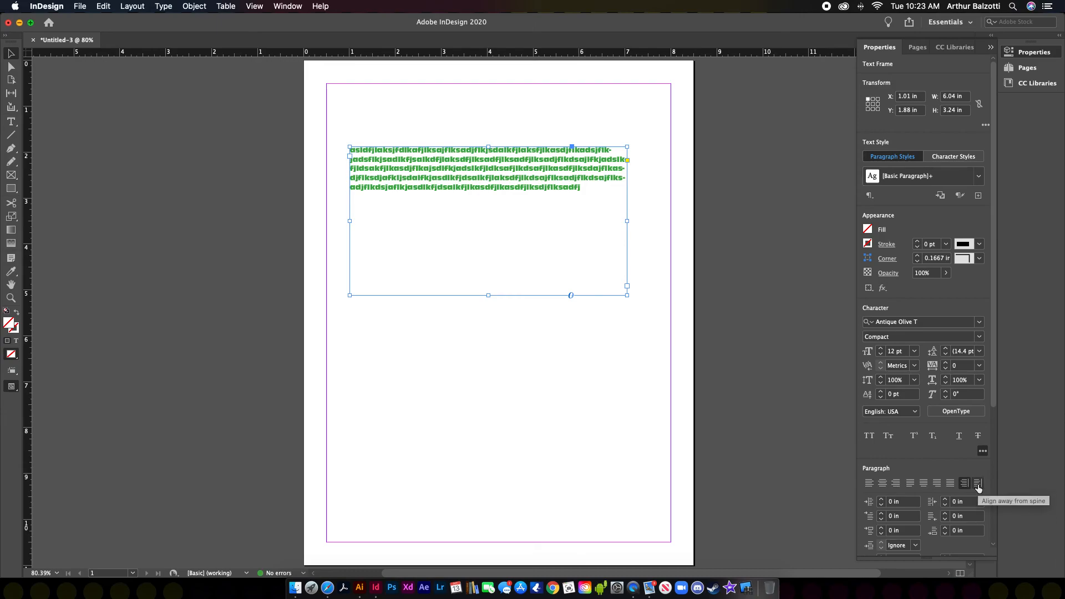
pyautogui.click(978, 484)
pyautogui.click(965, 484)
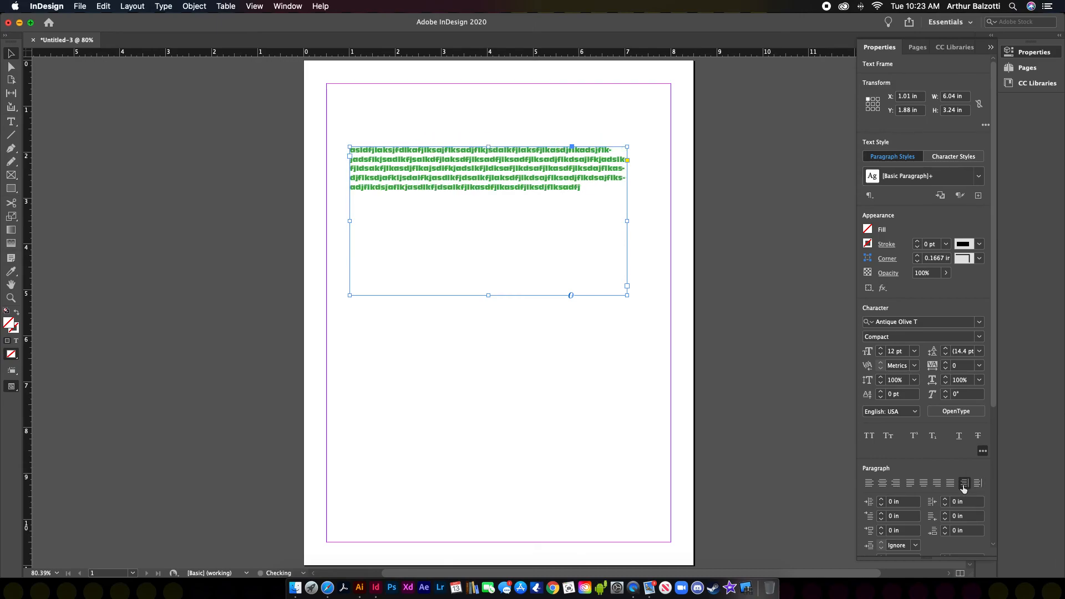
pyautogui.click(951, 485)
pyautogui.click(937, 485)
pyautogui.click(925, 487)
pyautogui.click(906, 487)
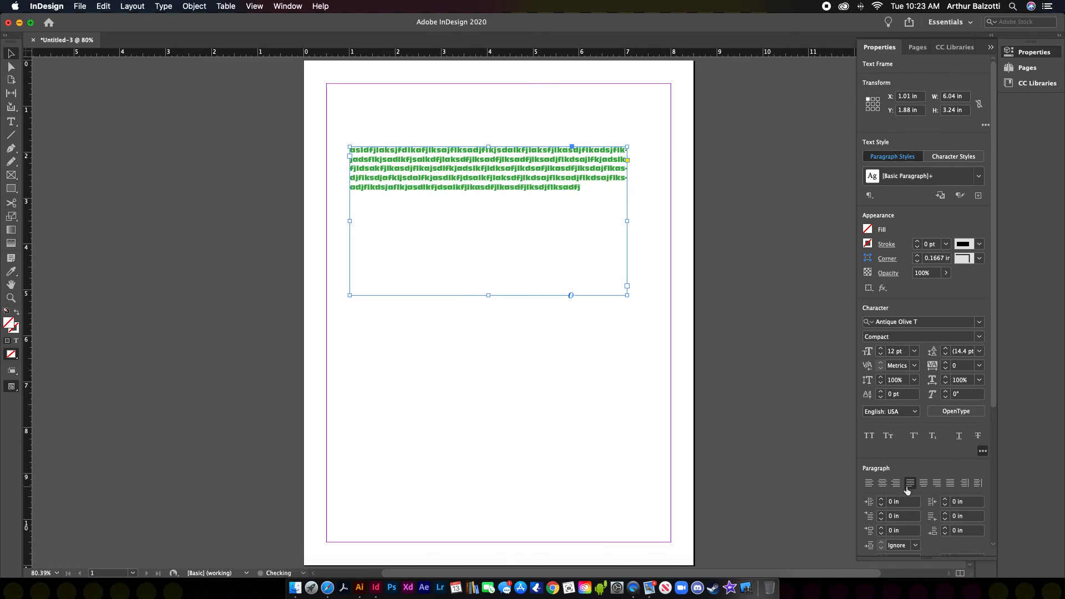
pyautogui.click(948, 484)
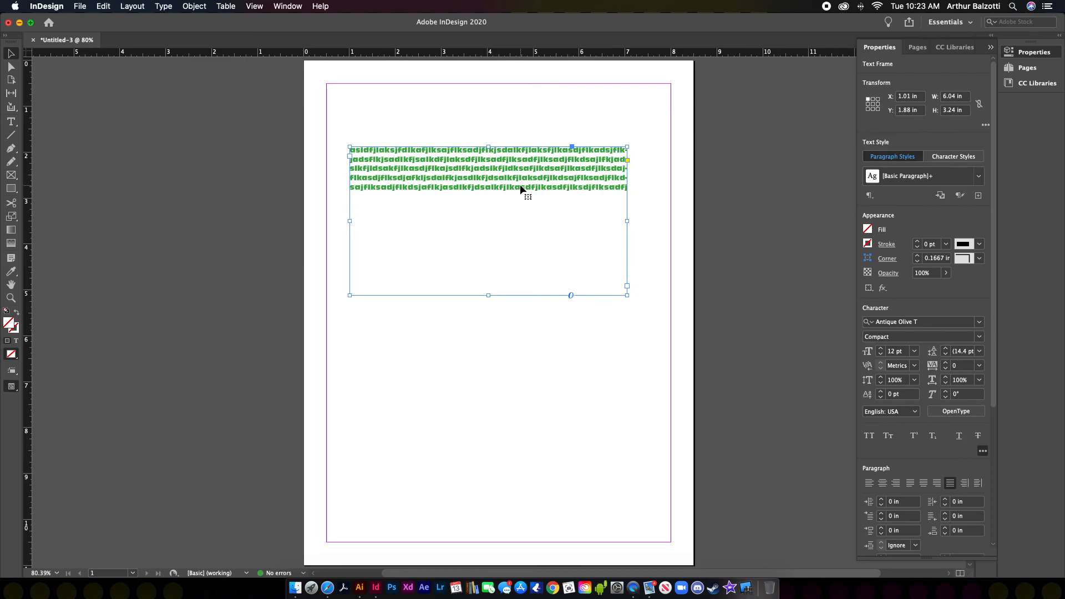
# Step: Try left, center and right alignment, leaving the text left-aligned
pyautogui.click(871, 483)
pyautogui.click(883, 484)
pyautogui.click(895, 484)
pyautogui.click(873, 483)
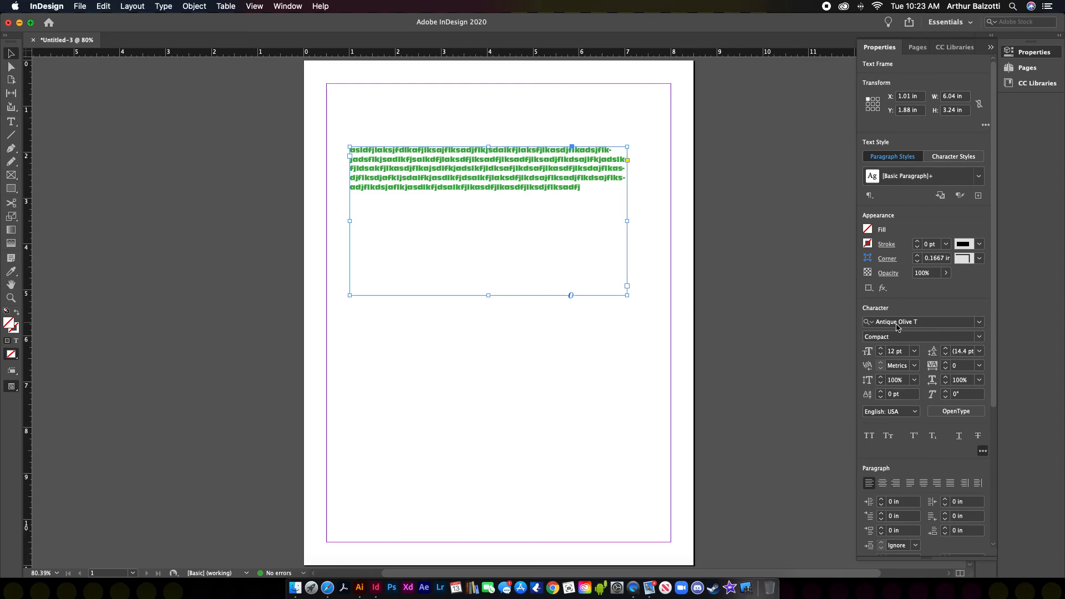
# Step: Select all of the frame's text and raise its font size to 19 pt
pyautogui.doubleClick(593, 189)
pyautogui.press('super+a')
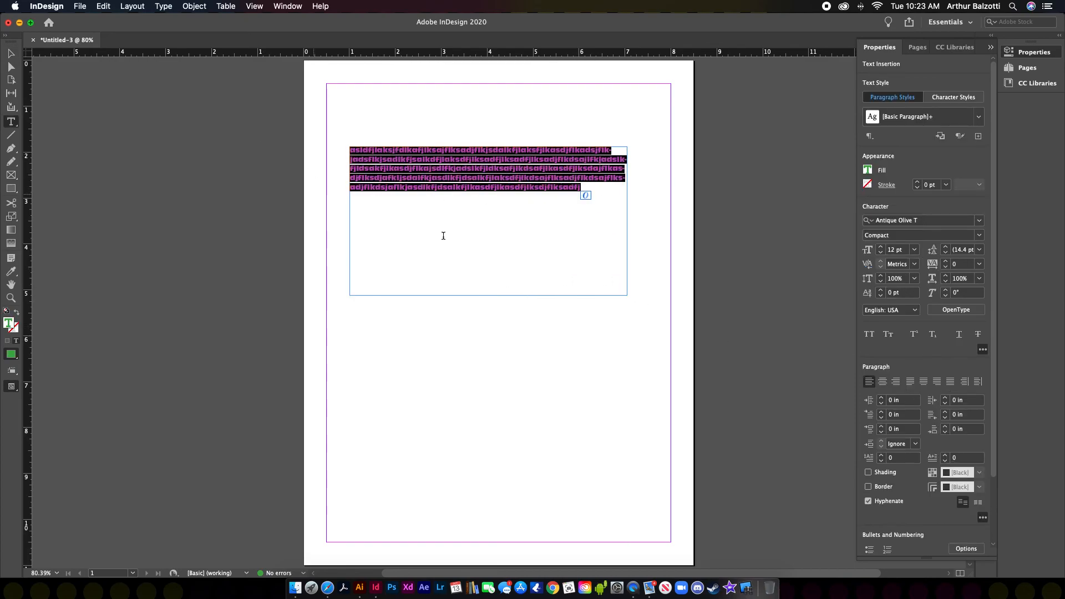
pyautogui.click(880, 247)
pyautogui.click(880, 247)
pyautogui.click(880, 247)
pyautogui.click(880, 248)
pyautogui.click(880, 248)
pyautogui.click(881, 247)
pyautogui.click(880, 247)
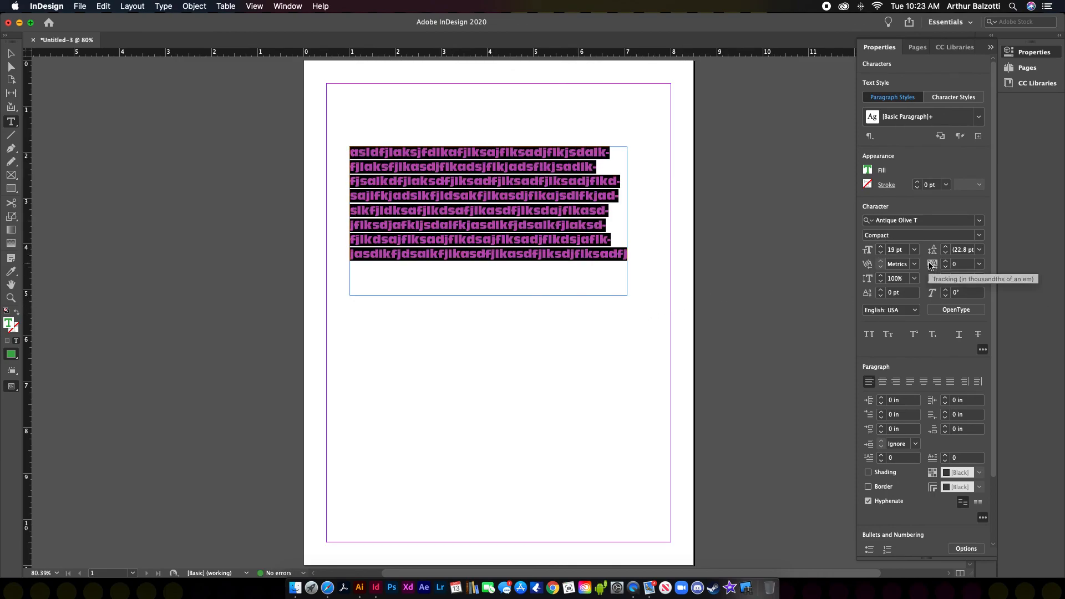
pyautogui.press('Escape')
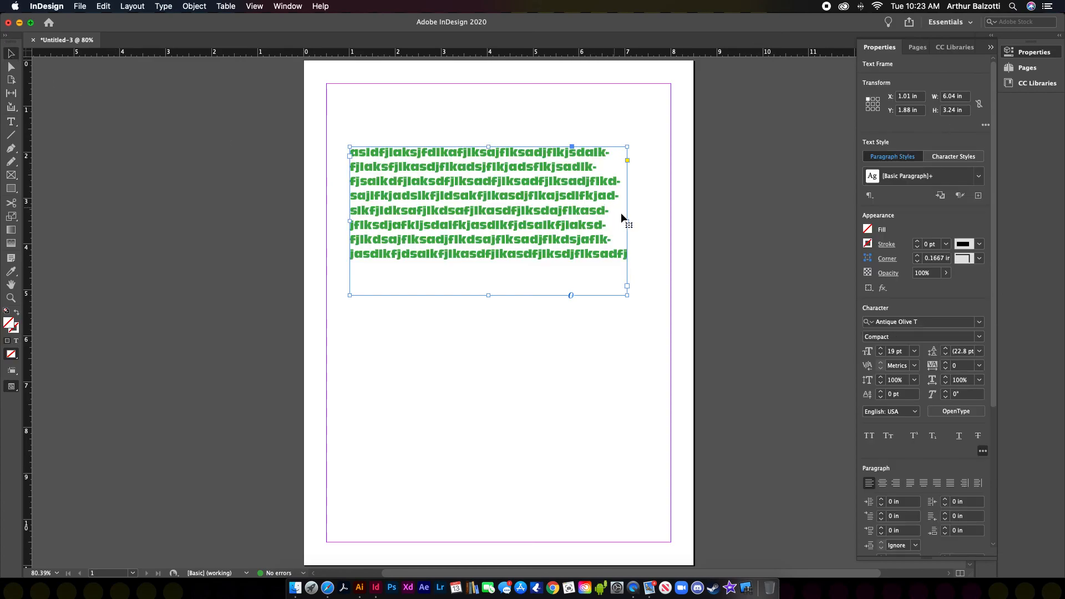
# Step: Widen the text frame to 7.98 in, shift it left, and reselect all its text
pyautogui.moveTo(627, 220); pyautogui.dragTo(713, 220)
pyautogui.moveTo(581, 215); pyautogui.dragTo(527, 208)
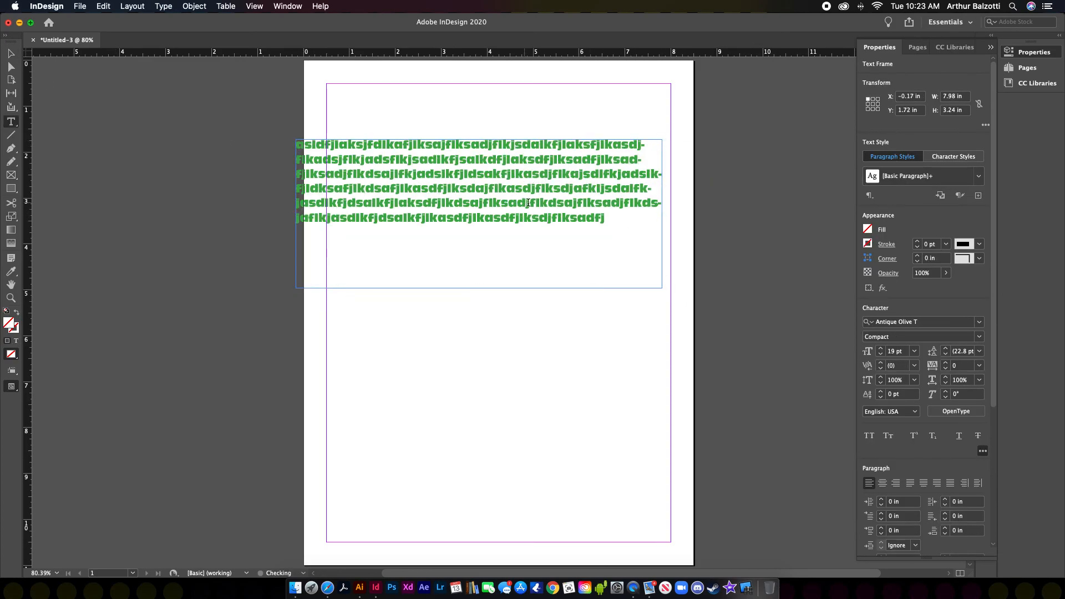
pyautogui.doubleClick(526, 203)
pyautogui.moveTo(618, 214); pyautogui.dragTo(295, 142)
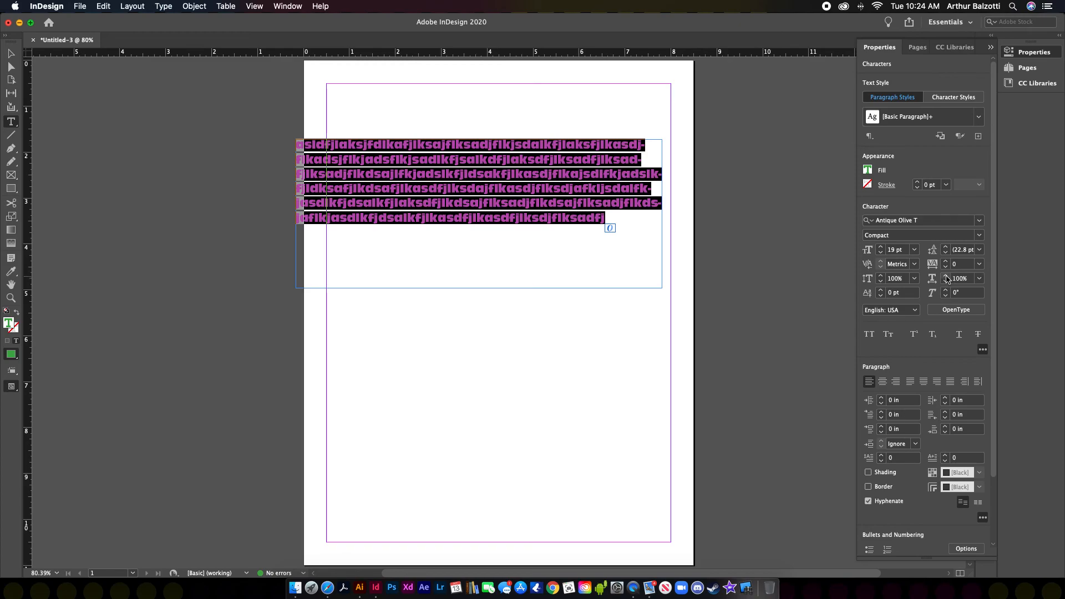
pyautogui.click(945, 264)
pyautogui.click(946, 263)
pyautogui.click(946, 263)
pyautogui.click(946, 264)
pyautogui.click(946, 264)
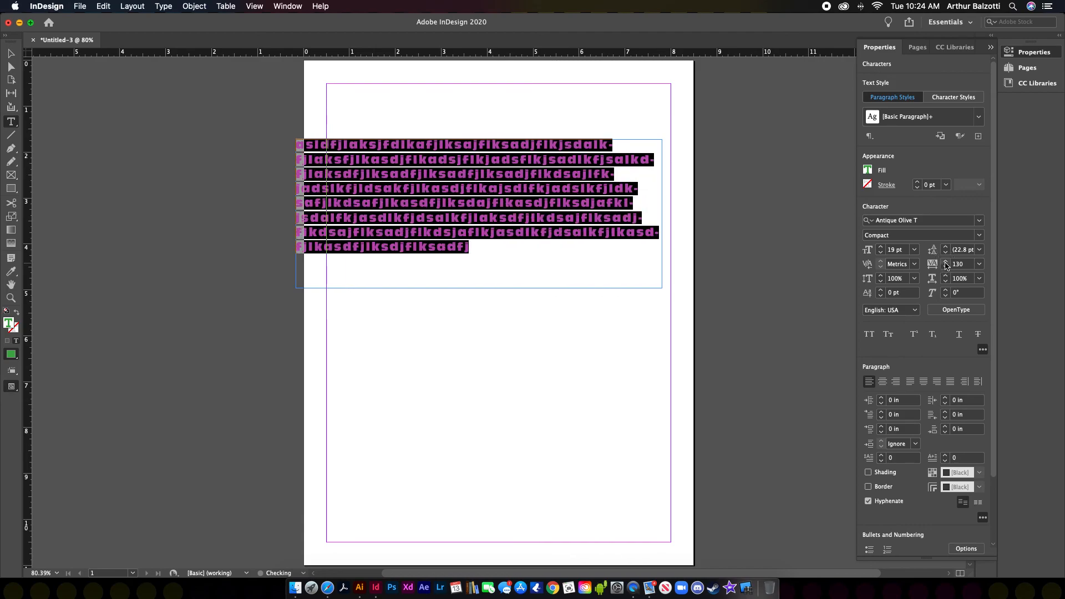
pyautogui.click(946, 263)
pyautogui.click(945, 264)
pyautogui.click(946, 263)
pyautogui.click(946, 264)
pyautogui.click(945, 264)
pyautogui.click(946, 263)
pyautogui.click(945, 263)
pyautogui.click(946, 263)
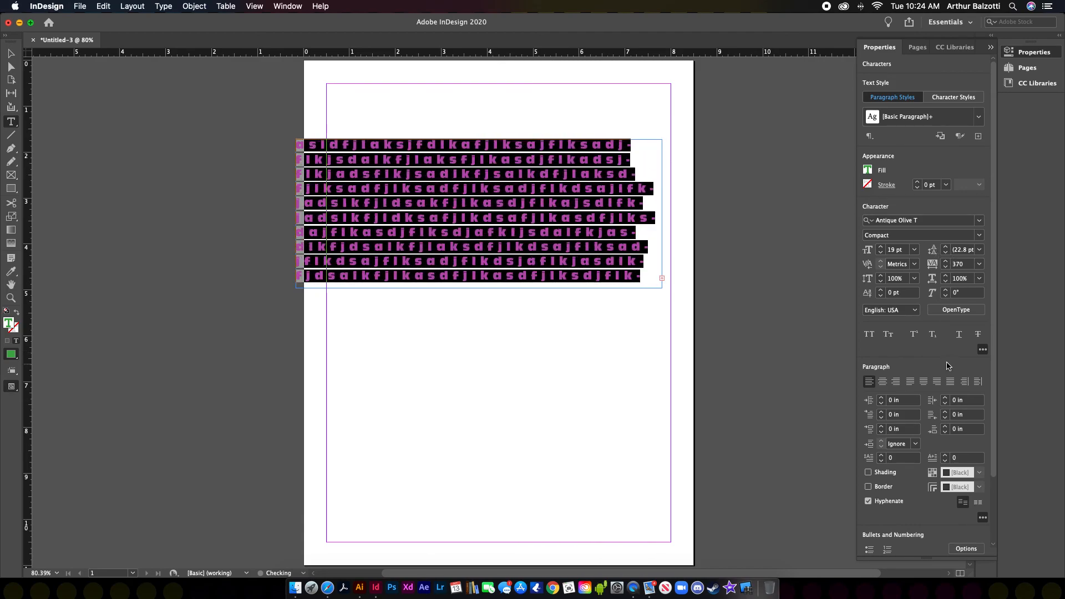
pyautogui.click(946, 263)
pyautogui.write('0')
pyautogui.press('Return')
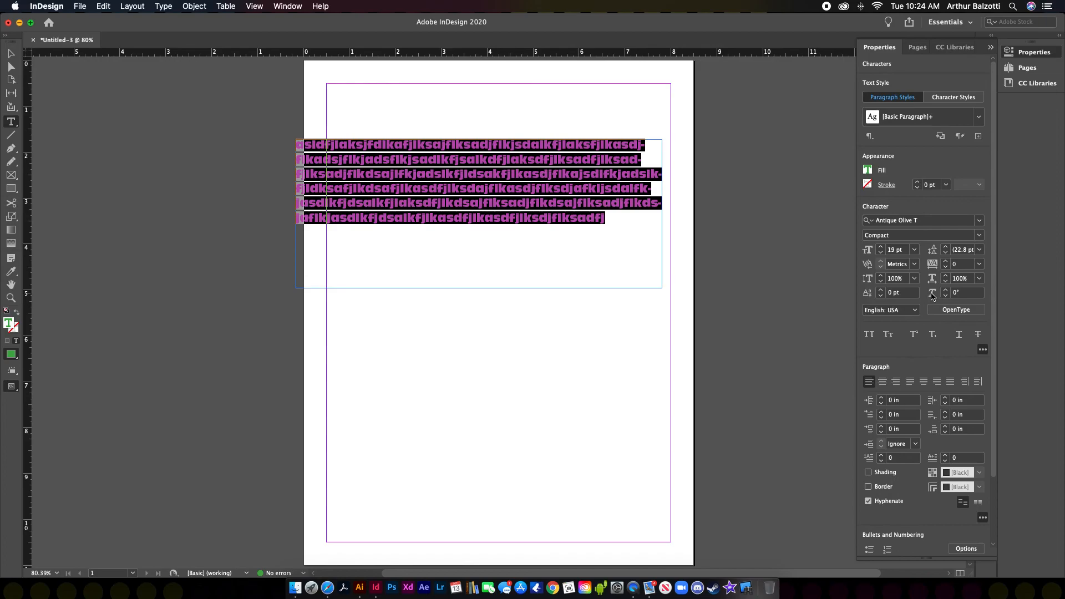
# Step: Select the last word lksdjflksadfj and test baseline shift, returning it to 0 pt
pyautogui.moveTo(630, 231); pyautogui.dragTo(522, 218)
pyautogui.click(881, 290)
pyautogui.click(881, 290)
pyautogui.click(881, 289)
pyautogui.click(881, 290)
pyautogui.click(881, 290)
pyautogui.click(881, 289)
pyautogui.click(880, 290)
pyautogui.doubleClick(881, 290)
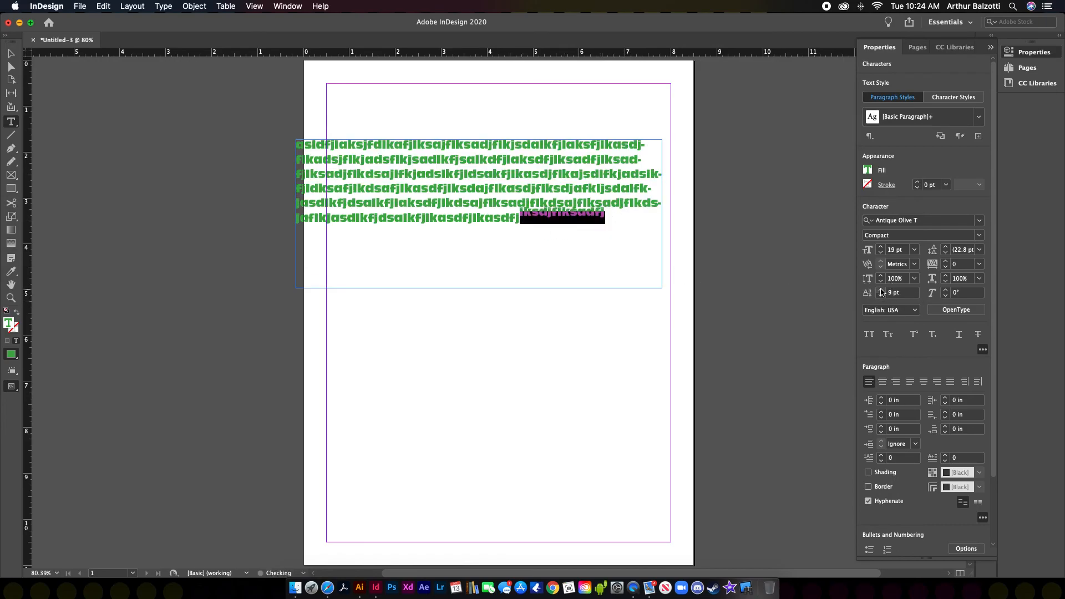
pyautogui.click(882, 296)
pyautogui.click(881, 296)
pyautogui.click(881, 296)
pyautogui.click(881, 296)
pyautogui.click(882, 296)
pyautogui.click(882, 296)
pyautogui.click(882, 296)
pyautogui.click(869, 294)
pyautogui.write('0')
pyautogui.press('Return')
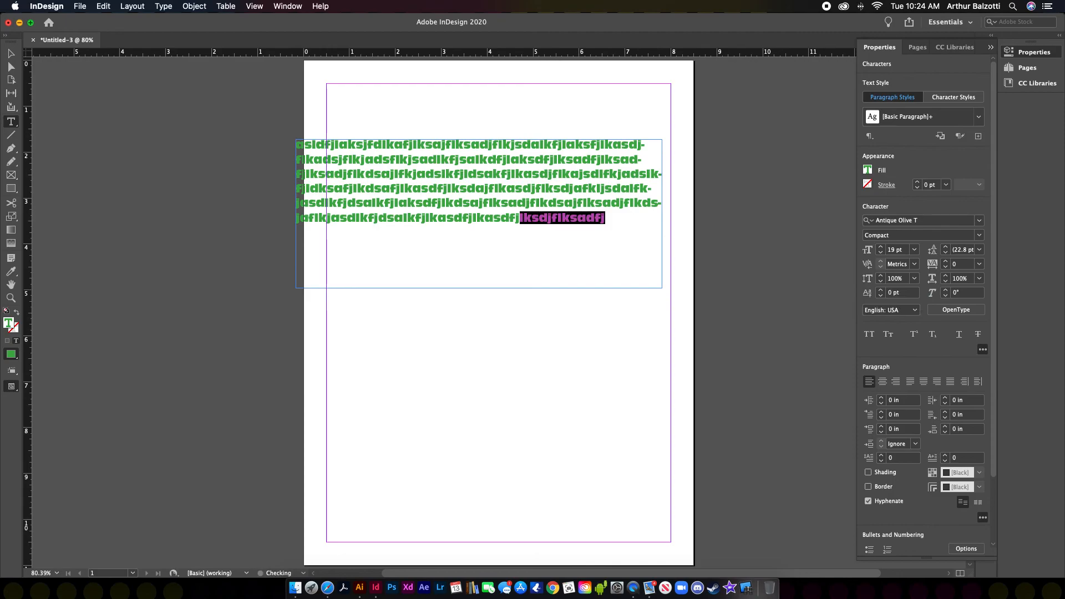
# Step: Toggle superscript, small caps and all caps on and off, then underline the word
pyautogui.click(912, 335)
pyautogui.click(912, 334)
pyautogui.click(891, 335)
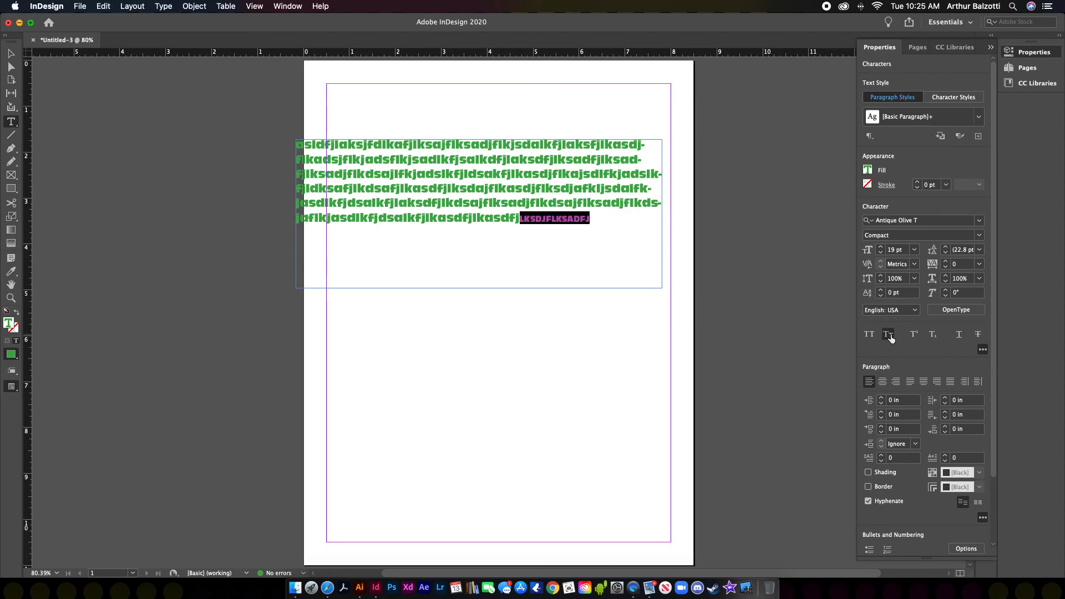
pyautogui.click(889, 336)
pyautogui.click(870, 335)
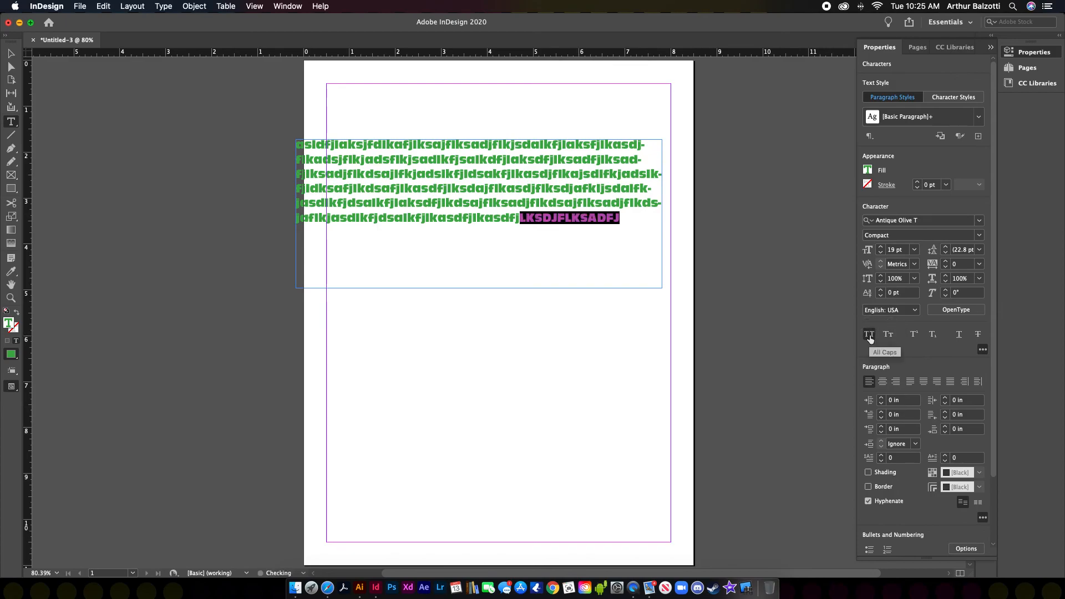
pyautogui.click(870, 335)
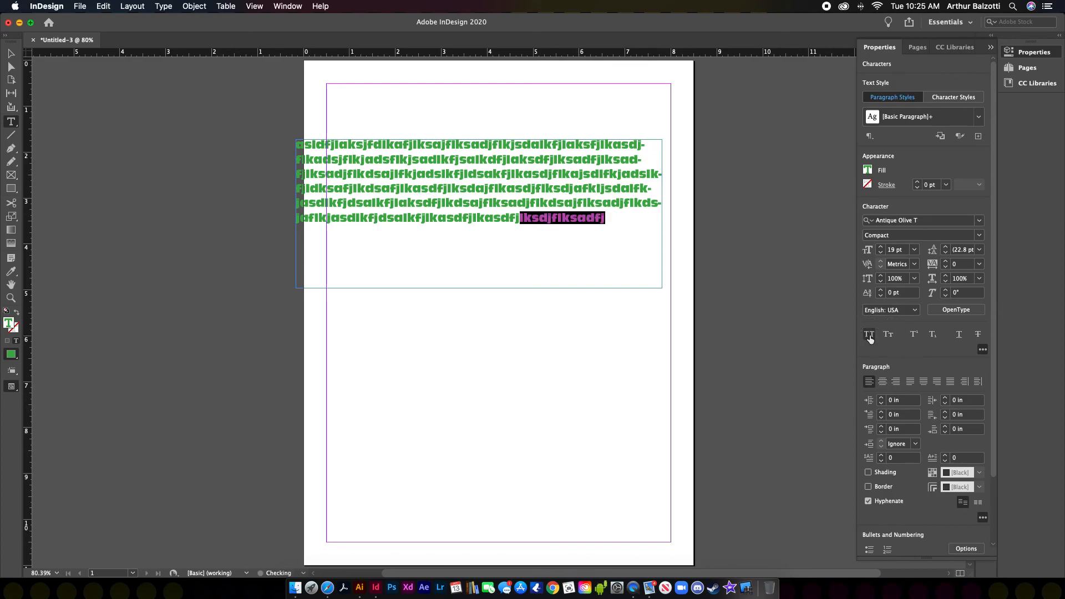
pyautogui.click(959, 335)
# Step: Collapse and expand the extra character and paragraph option sections in the Properties panel
pyautogui.click(982, 350)
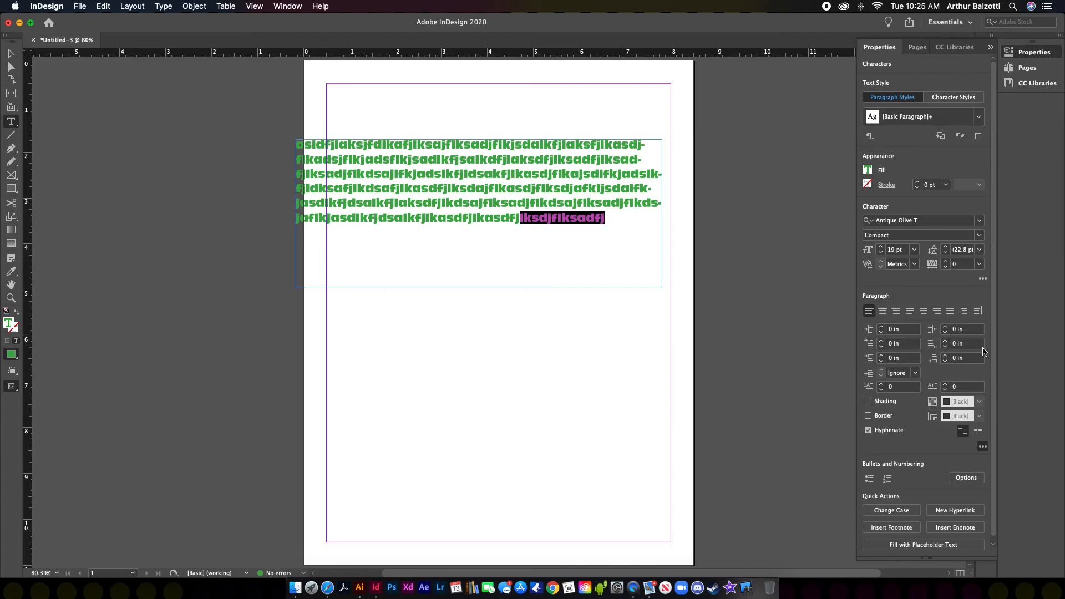
pyautogui.click(983, 446)
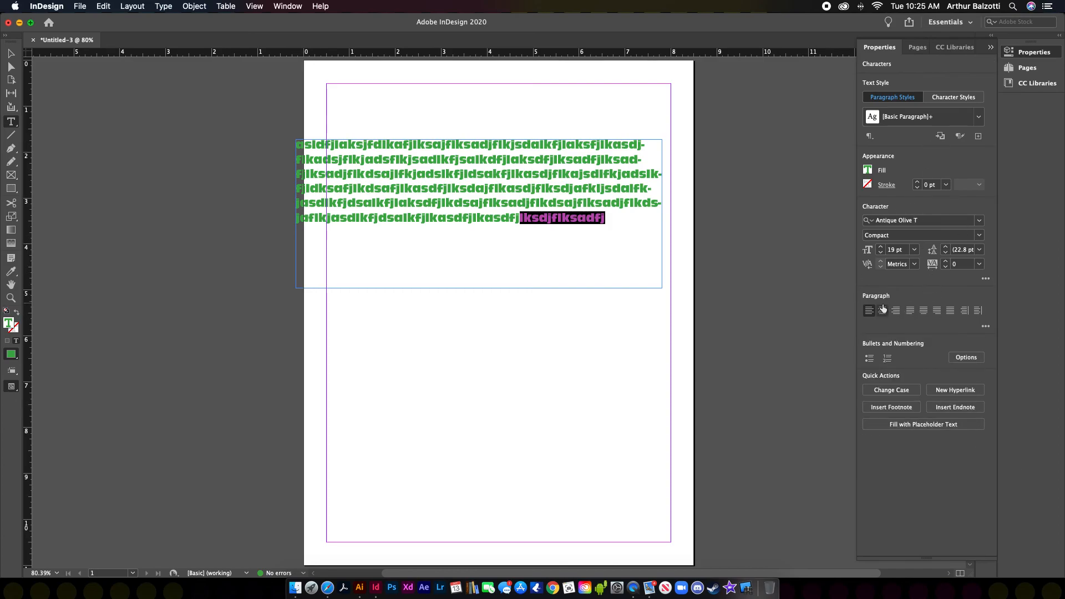
pyautogui.click(985, 327)
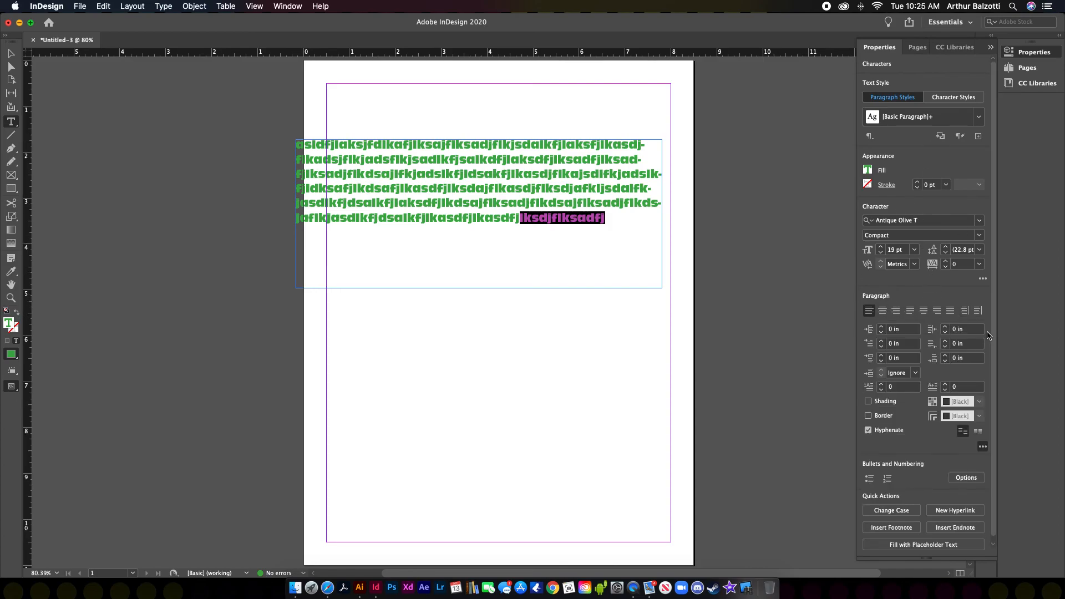
pyautogui.click(983, 447)
pyautogui.click(985, 279)
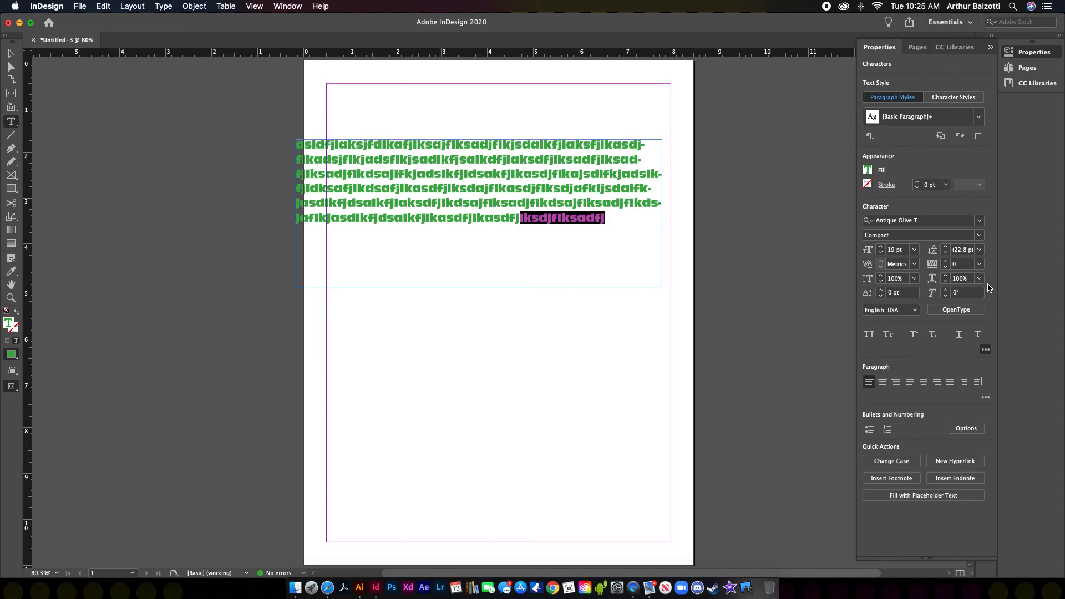
pyautogui.click(984, 352)
pyautogui.click(986, 328)
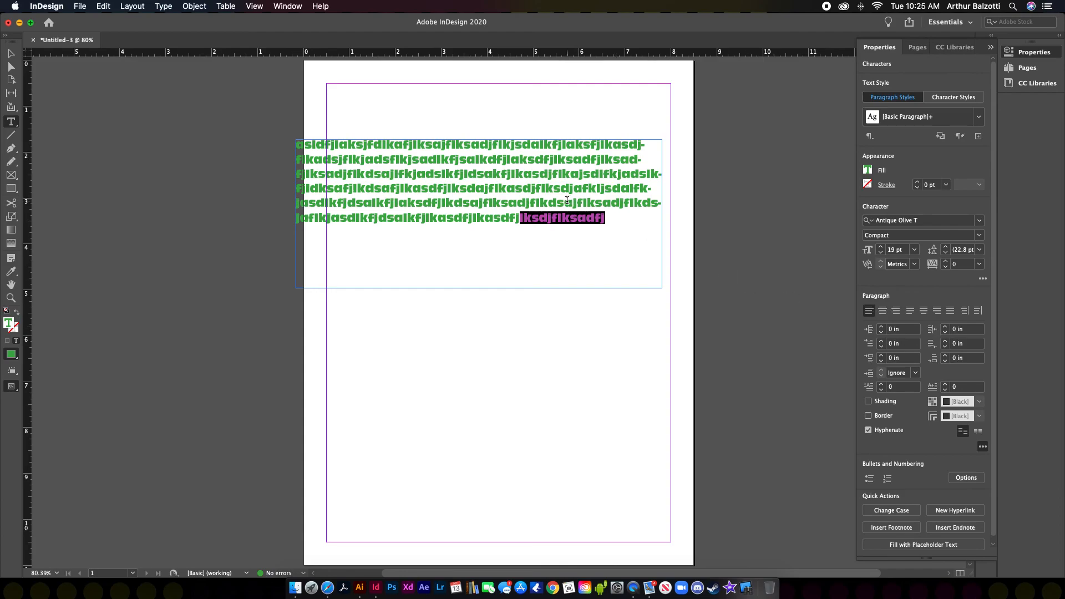
# Step: Select the text frame with the Selection tool, narrow it, and delete it
pyautogui.click(11, 54)
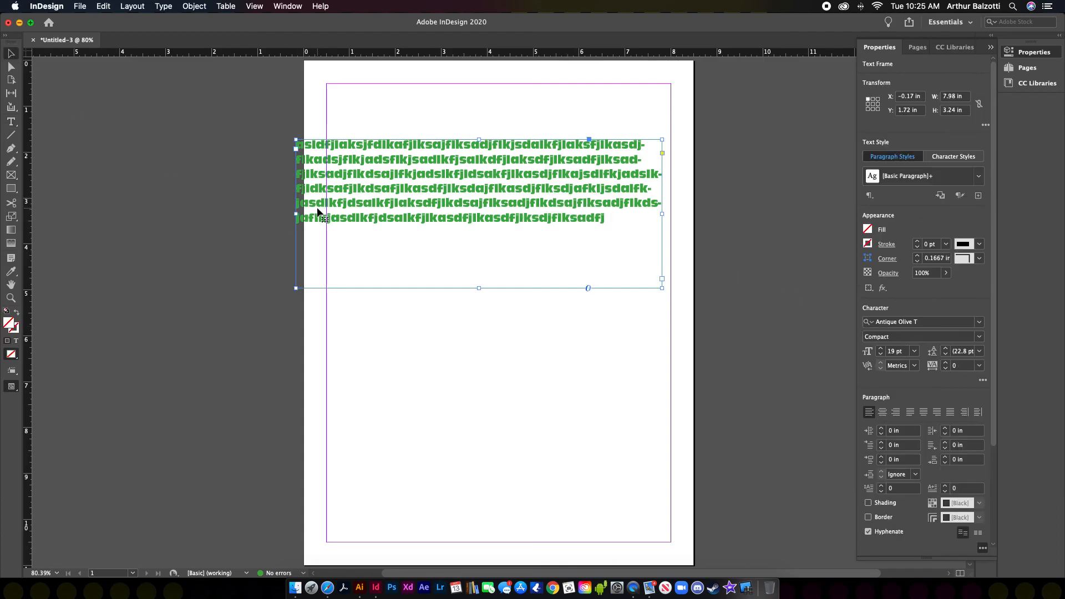
pyautogui.moveTo(297, 213); pyautogui.dragTo(470, 213)
pyautogui.moveTo(661, 214); pyautogui.dragTo(469, 235)
pyautogui.press('Delete')
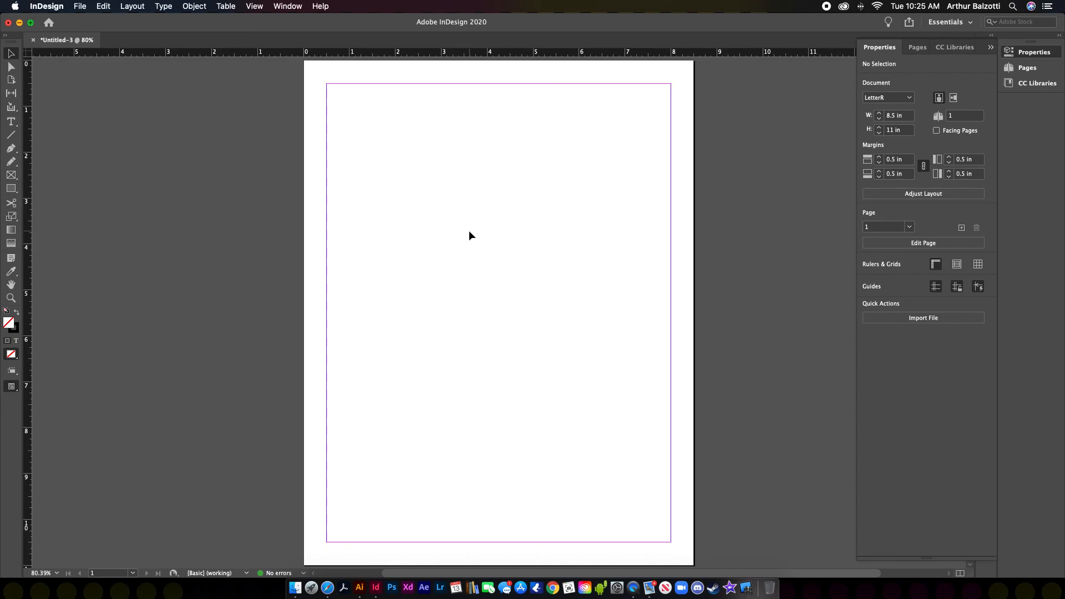
# Step: Place puppies-cover-1280x720.jpg from the Desktop onto the page without import options
pyautogui.click(80, 6)
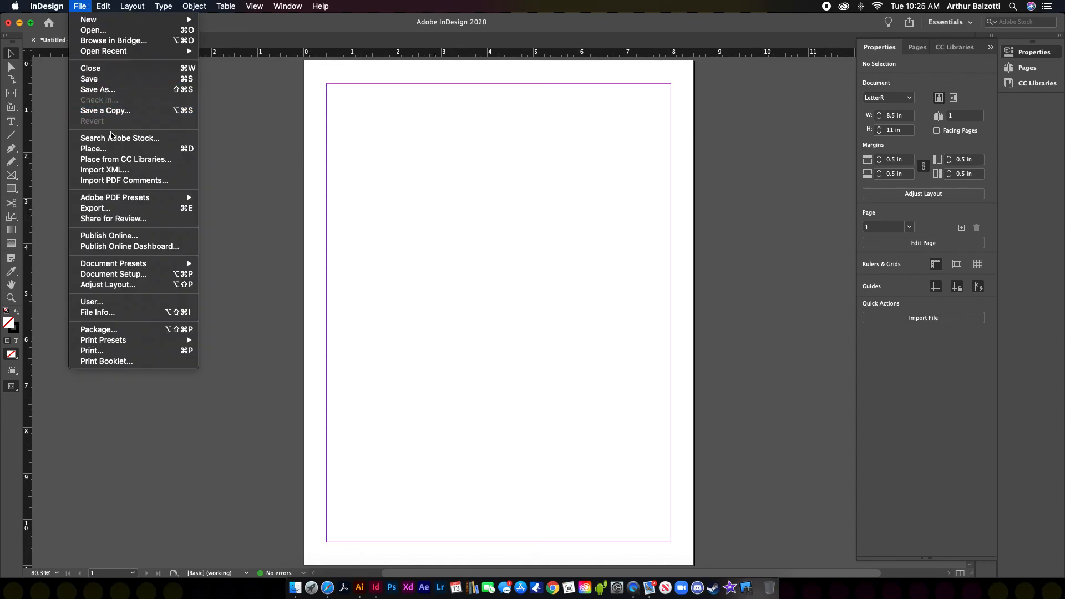
pyautogui.click(109, 149)
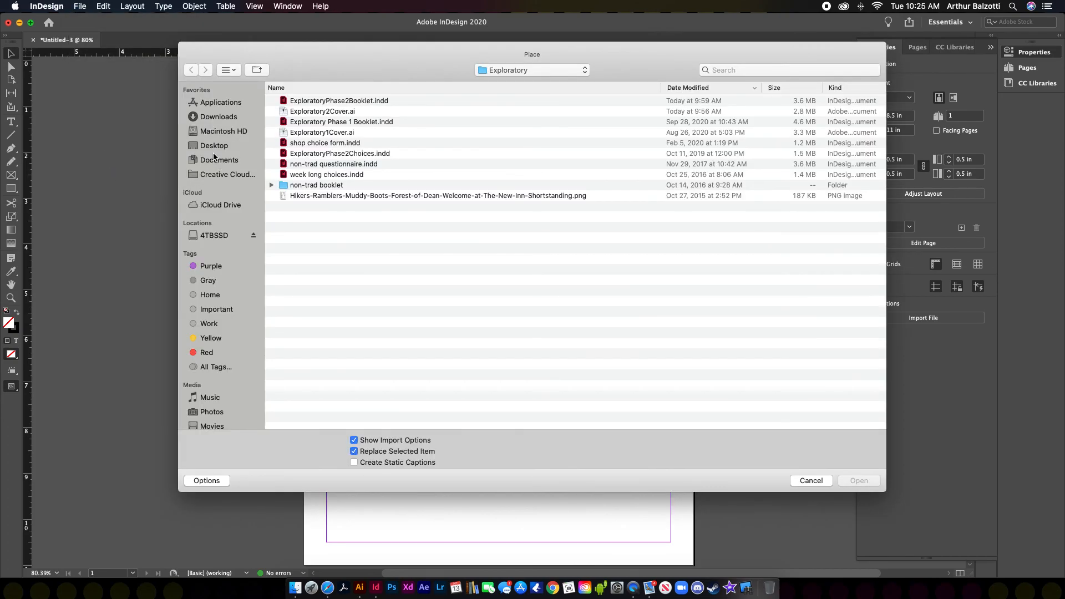
pyautogui.click(214, 146)
pyautogui.click(333, 100)
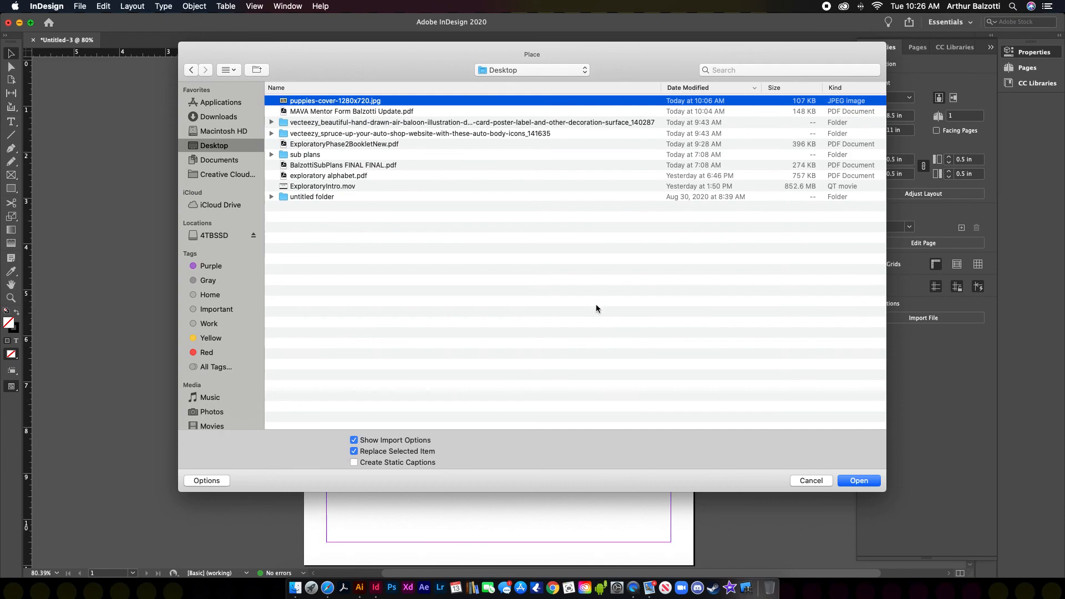
pyautogui.click(354, 441)
pyautogui.click(866, 486)
pyautogui.click(388, 178)
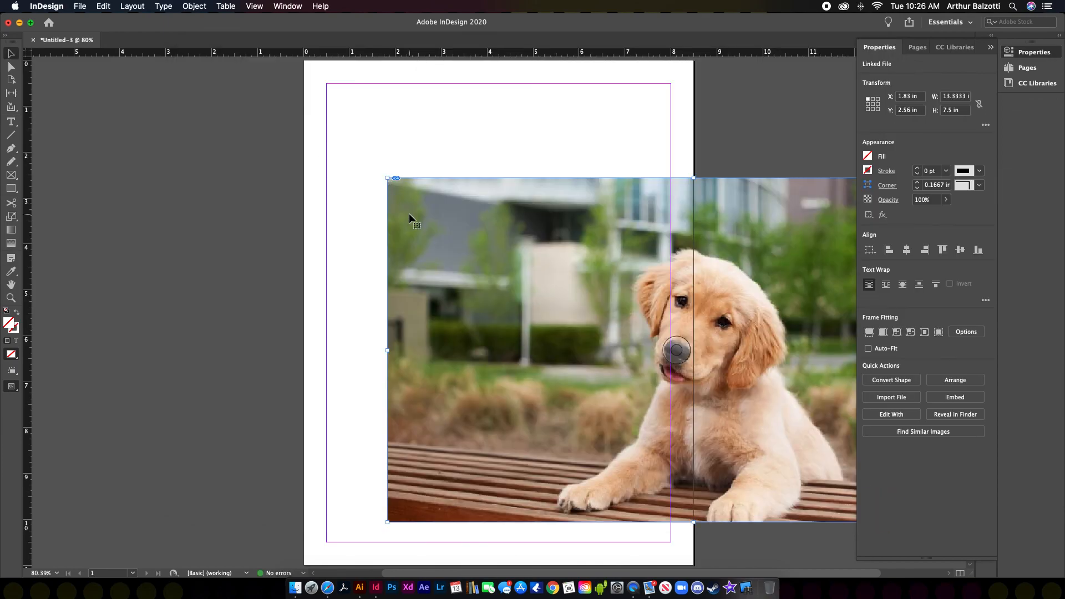
# Step: Drag the puppy photo up and left to X −3.37 in, Y 1.48 in, overhanging both edges
pyautogui.moveTo(426, 214); pyautogui.dragTo(258, 180)
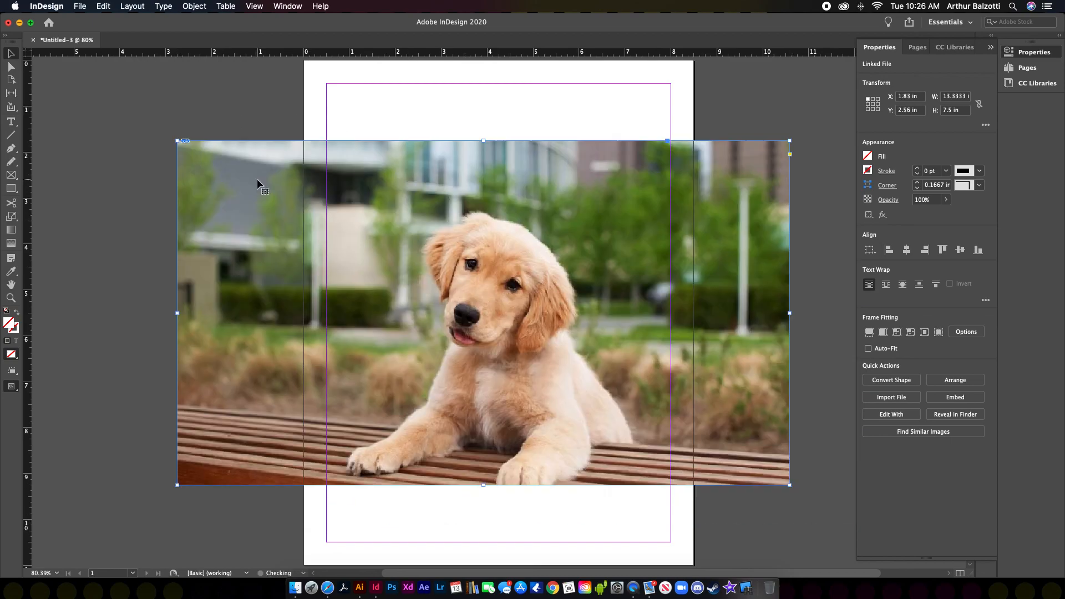
pyautogui.moveTo(338, 202); pyautogui.dragTo(309, 190)
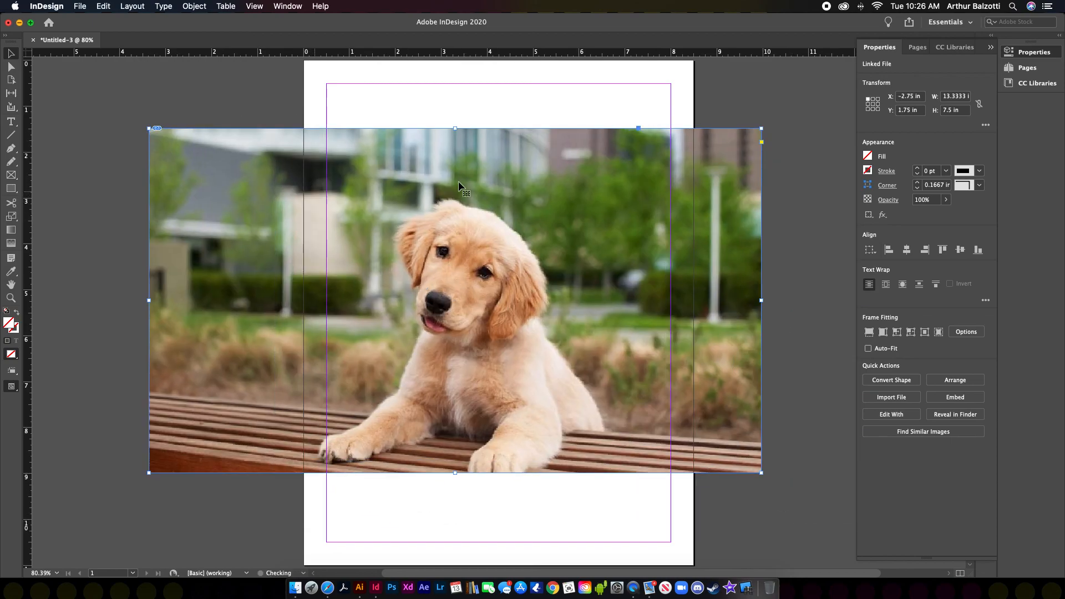
pyautogui.click(986, 127)
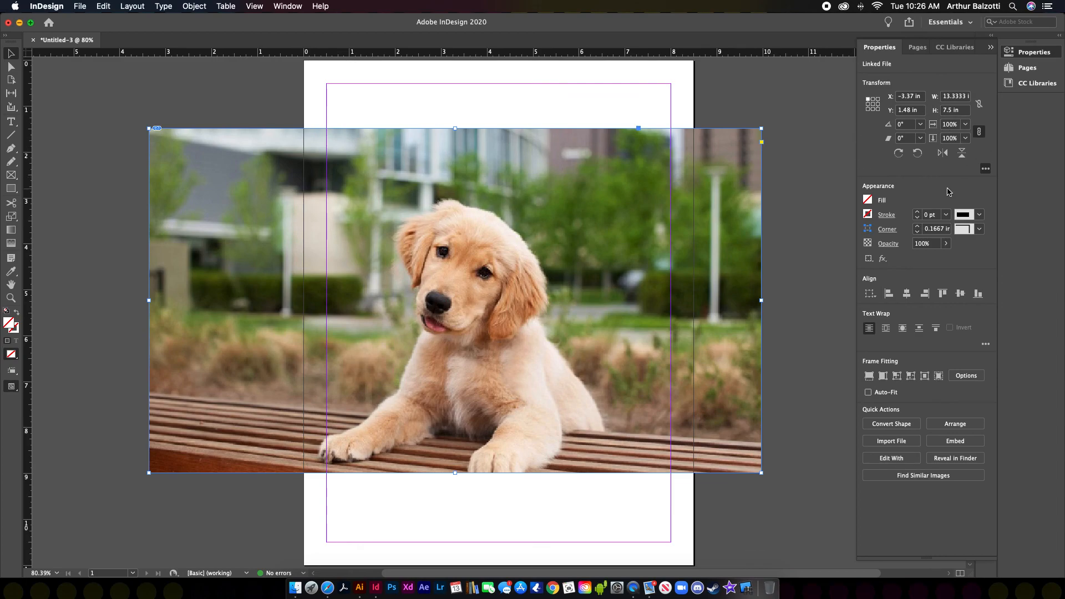
pyautogui.click(292, 7)
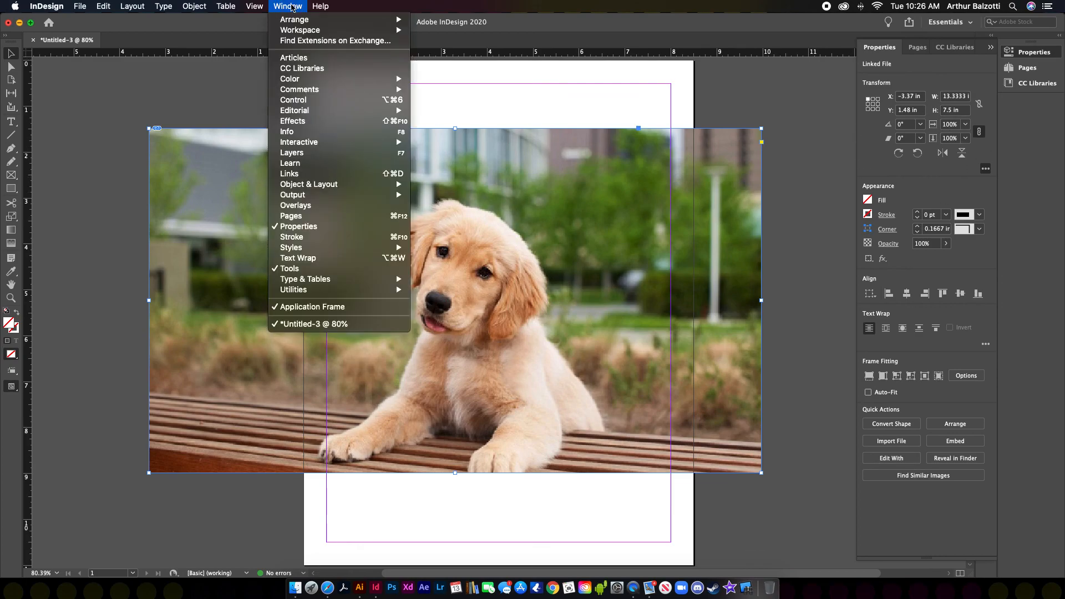
# Step: Show the Info panel, shrink the puppy photo onto the page's left margin, then delete it
pyautogui.click(308, 133)
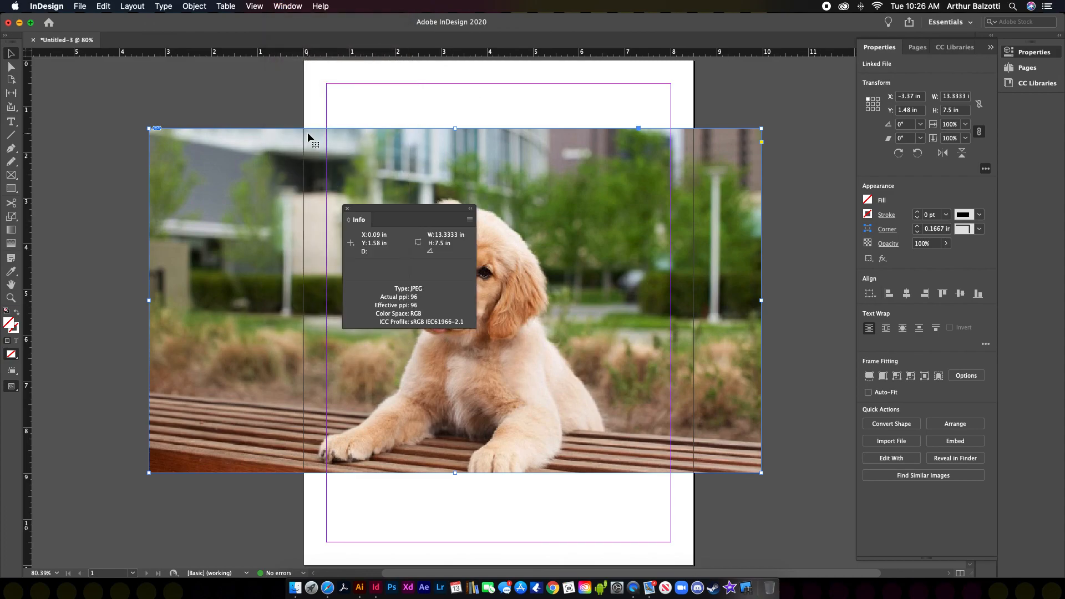
pyautogui.moveTo(417, 215); pyautogui.dragTo(972, 245)
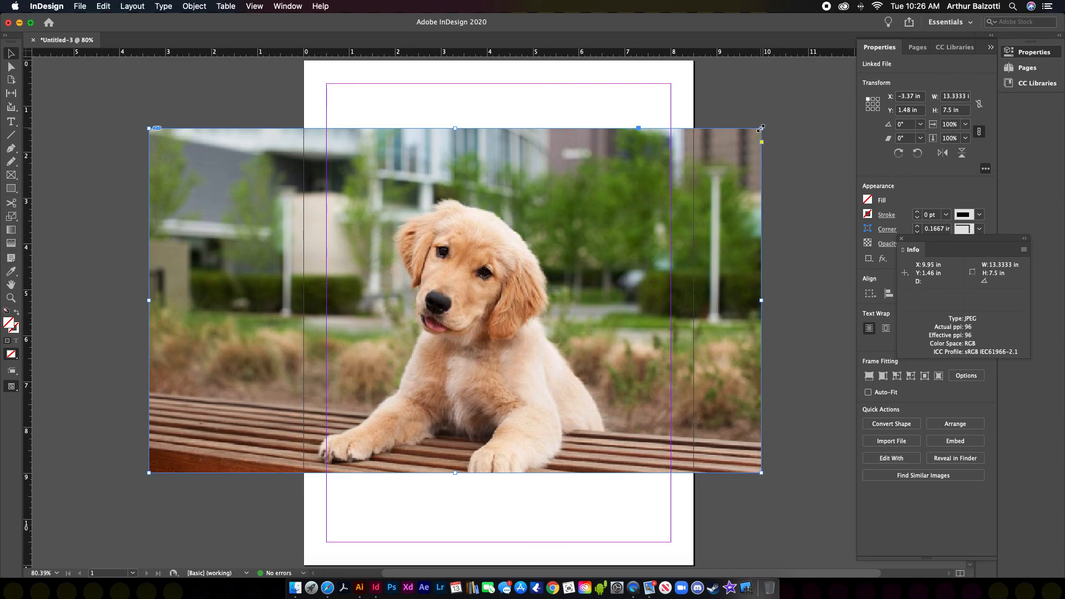
pyautogui.moveTo(761, 129); pyautogui.dragTo(373, 357)
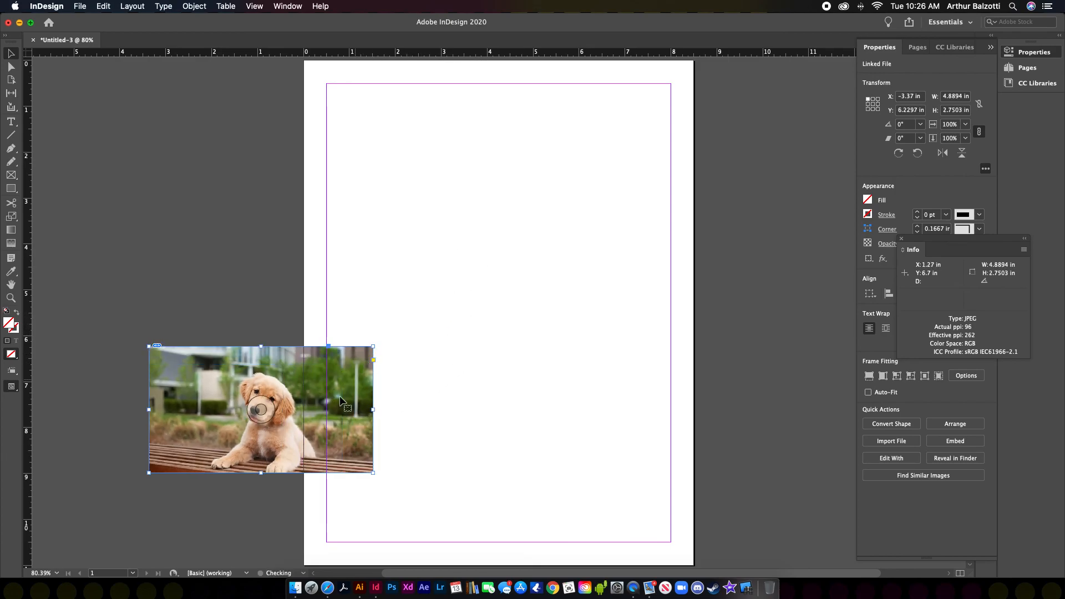
pyautogui.moveTo(332, 391); pyautogui.dragTo(512, 306)
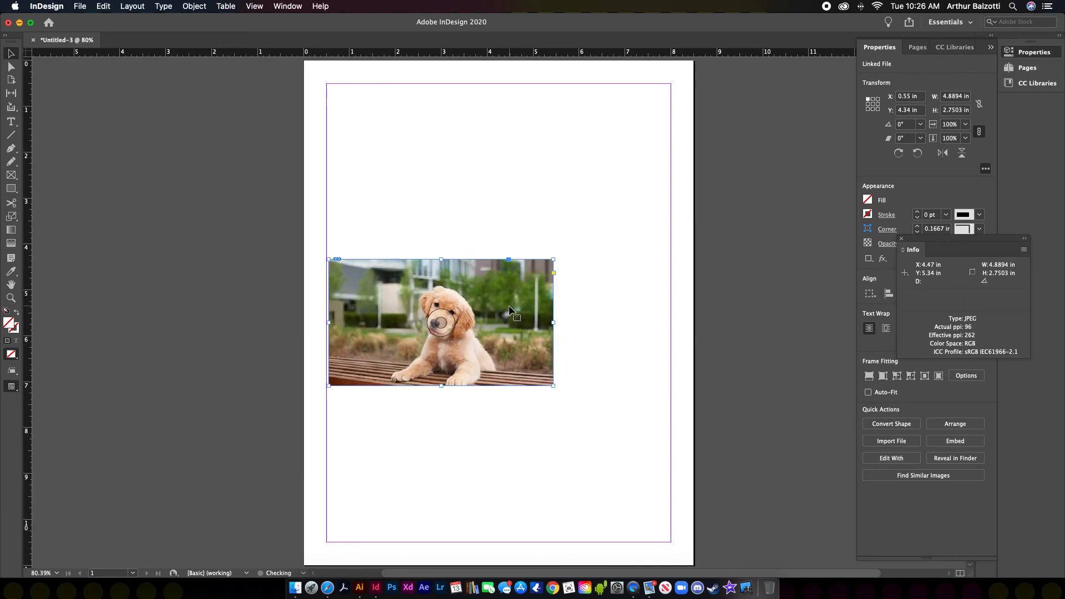
pyautogui.press('BackSpace')
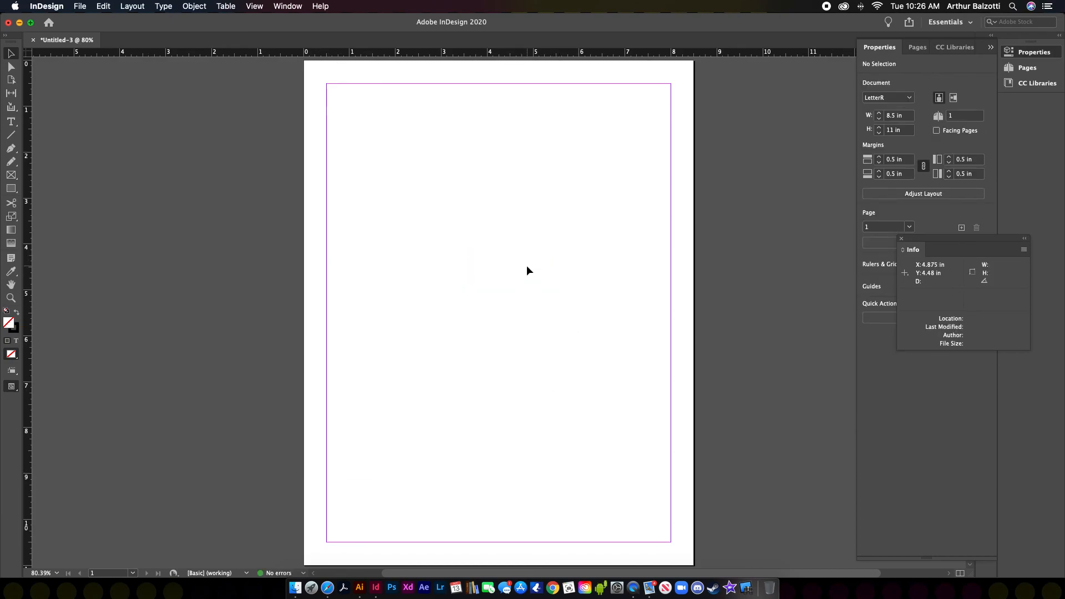
# Step: Place puppies-cover-1280x720.jpg at 13.33 × 7.5 in, move it to X −4.51 in, Y 2.06 in, and close Info
pyautogui.press('super+d')
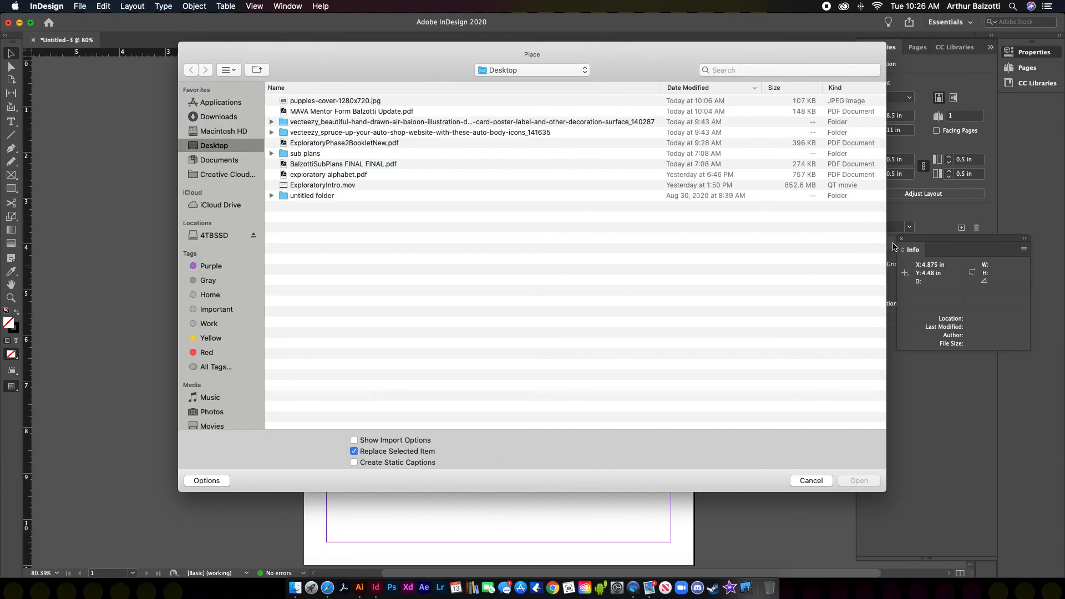
pyautogui.click(322, 102)
pyautogui.click(858, 480)
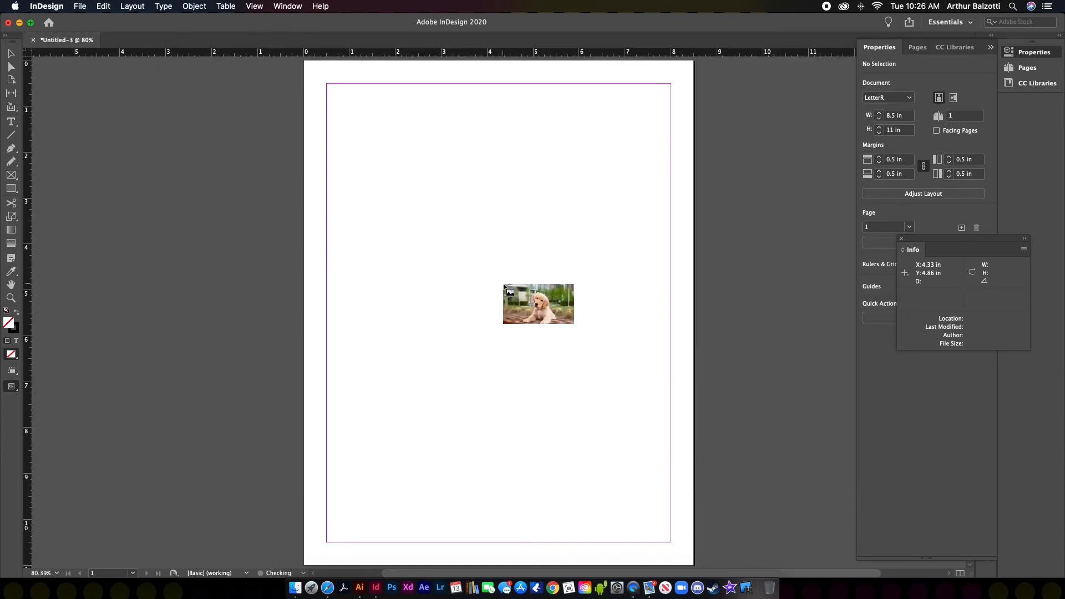
pyautogui.click(370, 179)
pyautogui.moveTo(647, 248); pyautogui.dragTo(503, 234)
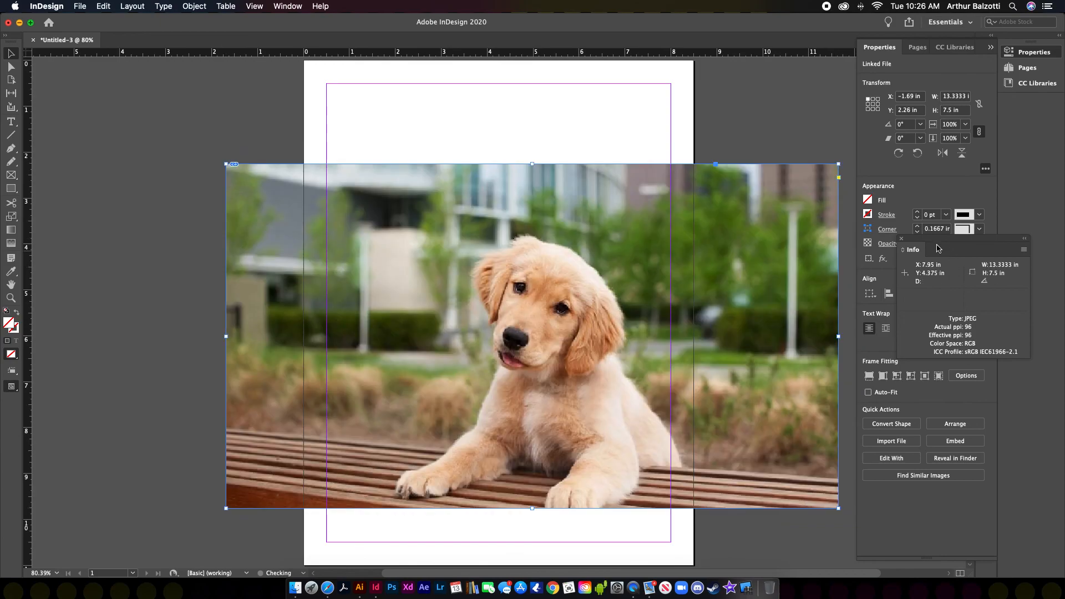
pyautogui.click(901, 239)
pyautogui.moveTo(660, 211); pyautogui.dragTo(610, 208)
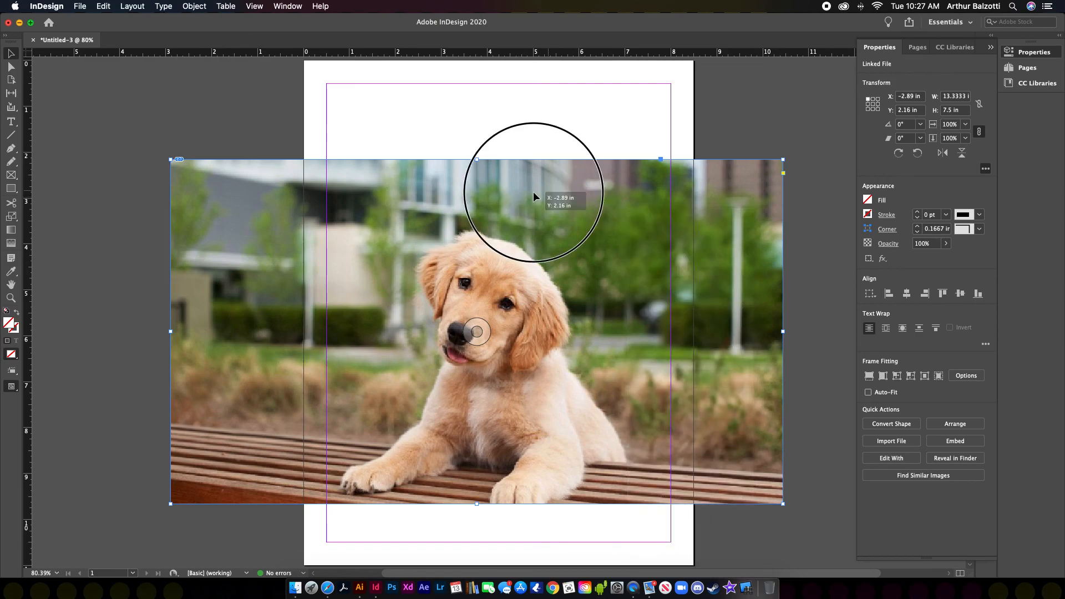
pyautogui.moveTo(541, 194); pyautogui.dragTo(468, 190)
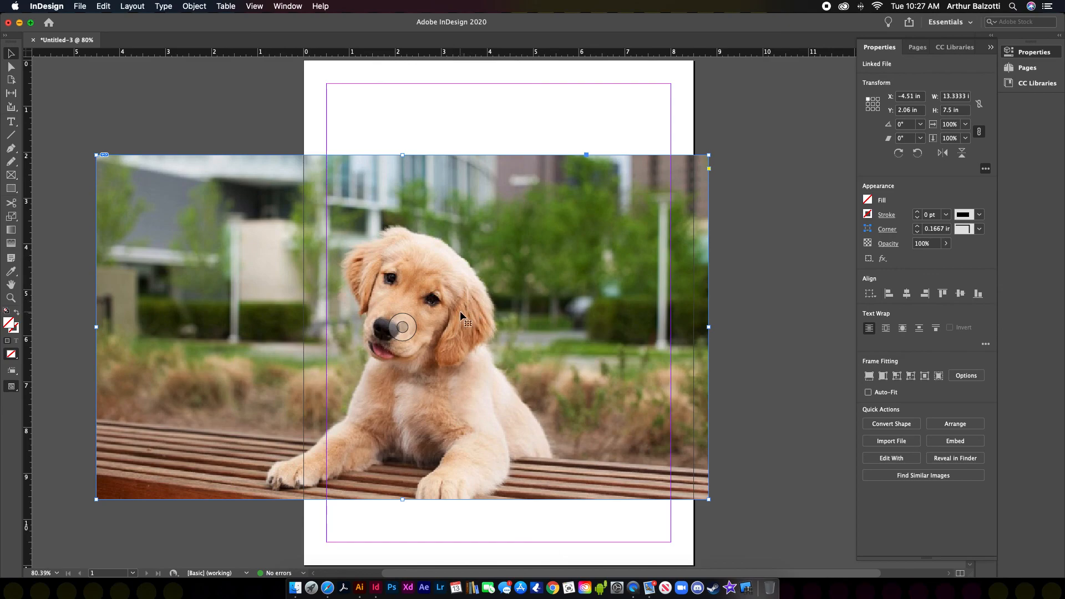
pyautogui.click(14, 330)
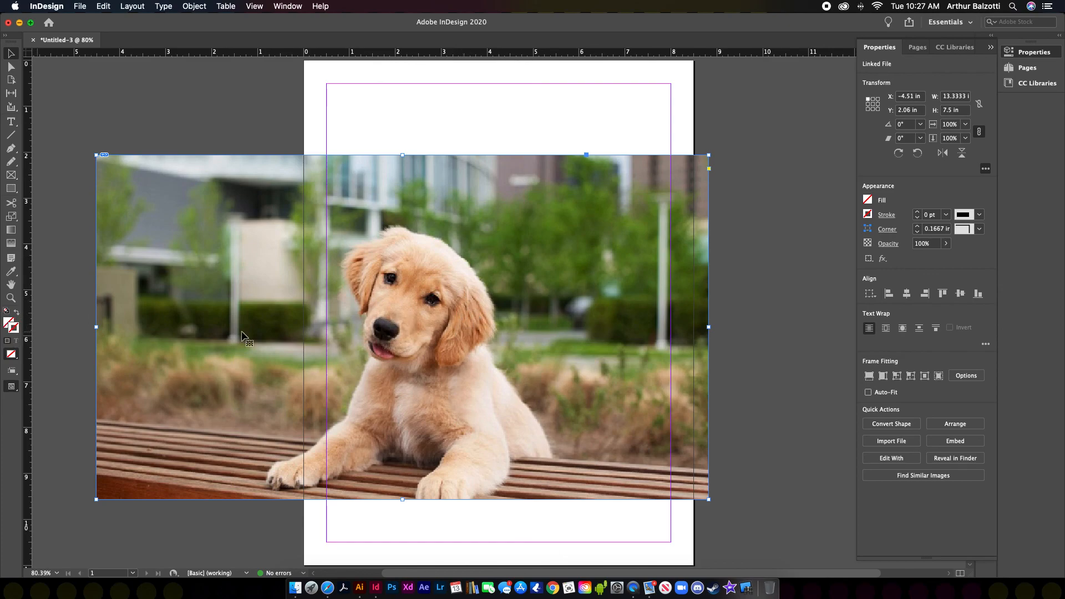
# Step: Give the puppy photo frame a 10 pt black stroke
pyautogui.click(919, 213)
pyautogui.click(918, 212)
pyautogui.click(919, 213)
pyautogui.click(918, 213)
pyautogui.click(918, 212)
pyautogui.click(919, 212)
pyautogui.click(918, 213)
pyautogui.click(919, 213)
pyautogui.click(919, 213)
pyautogui.click(918, 213)
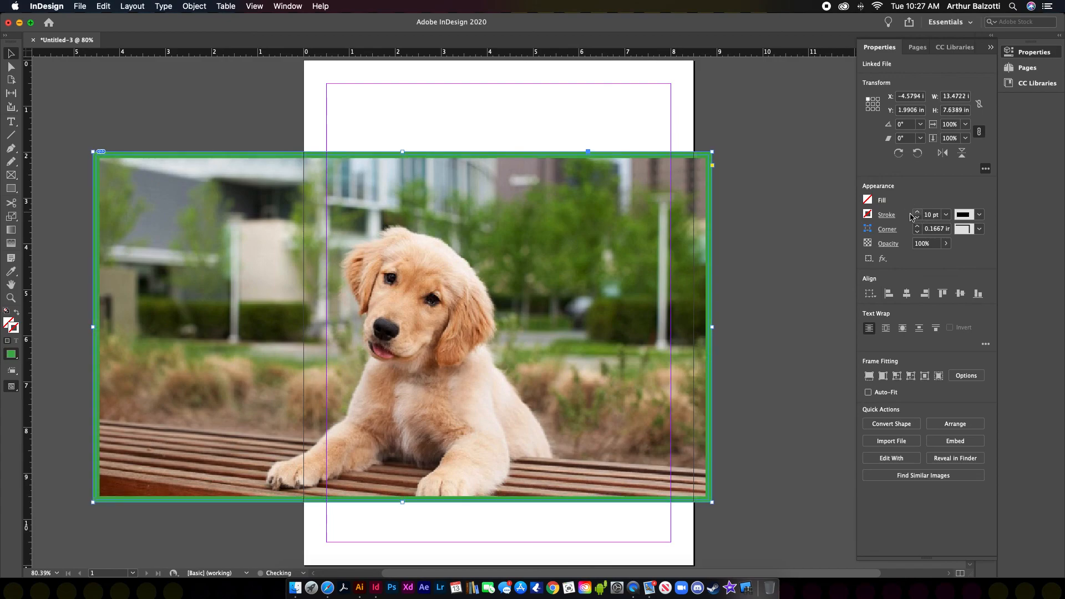
pyautogui.click(868, 215)
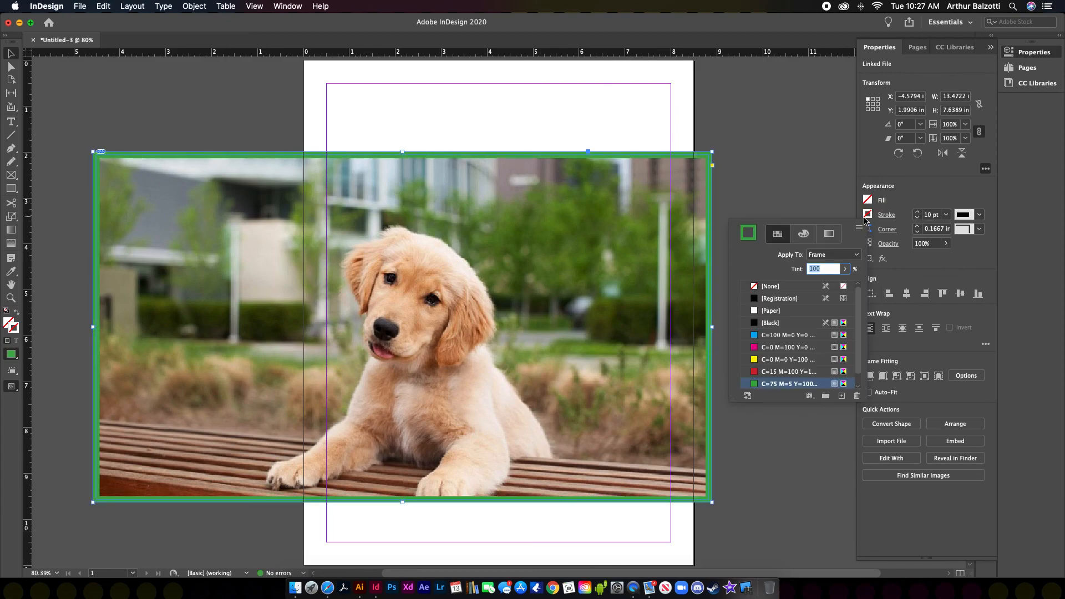
pyautogui.click(757, 323)
pyautogui.click(791, 183)
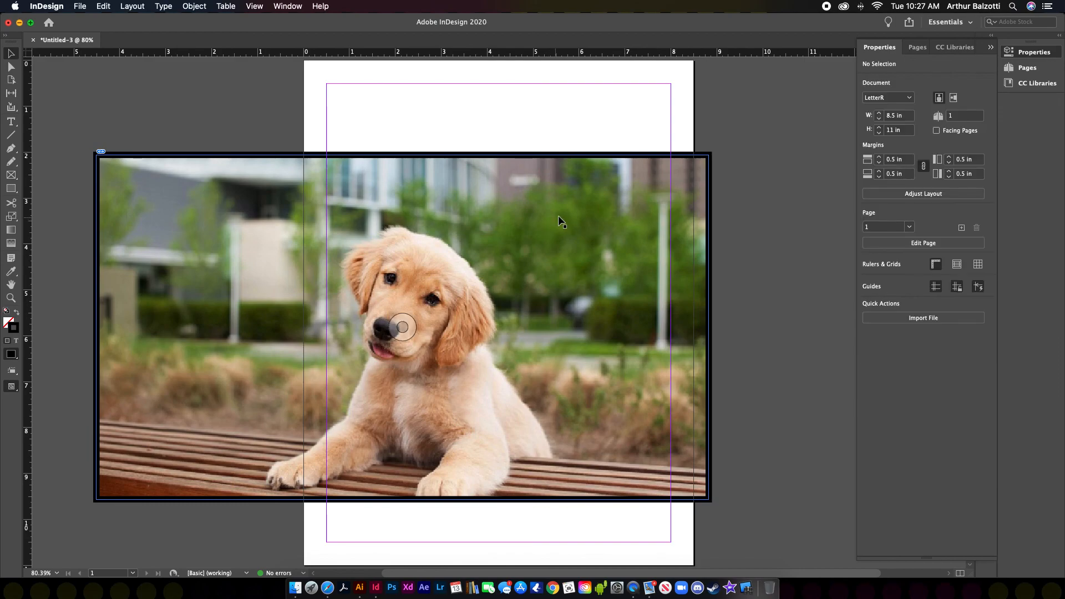
# Step: Zoom out to 50% and pull the photo frame's corner and sides inward
pyautogui.press('super+minus')
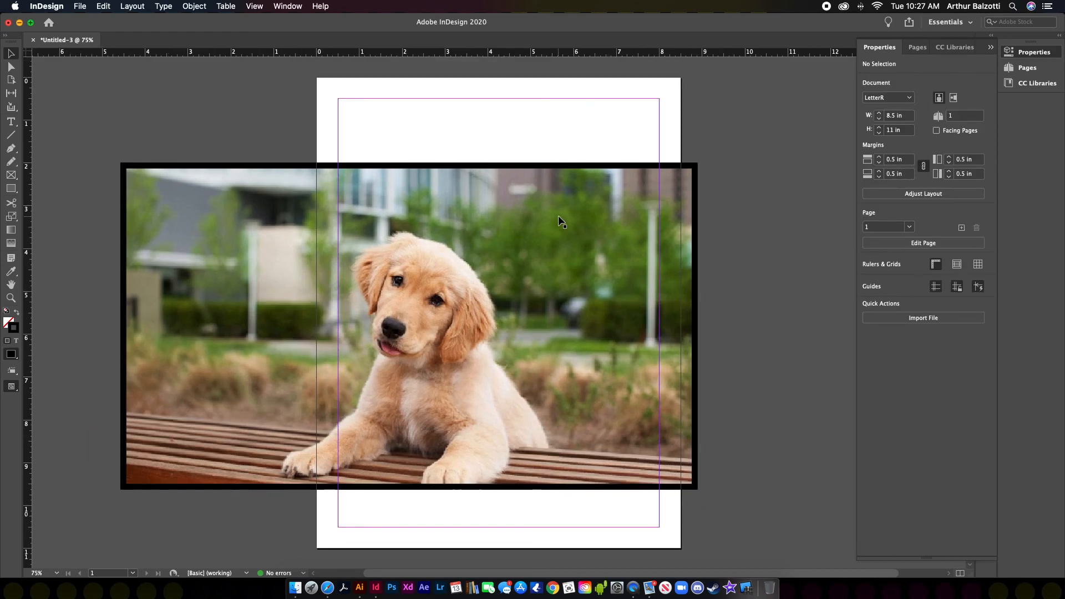
pyautogui.press('super+minus')
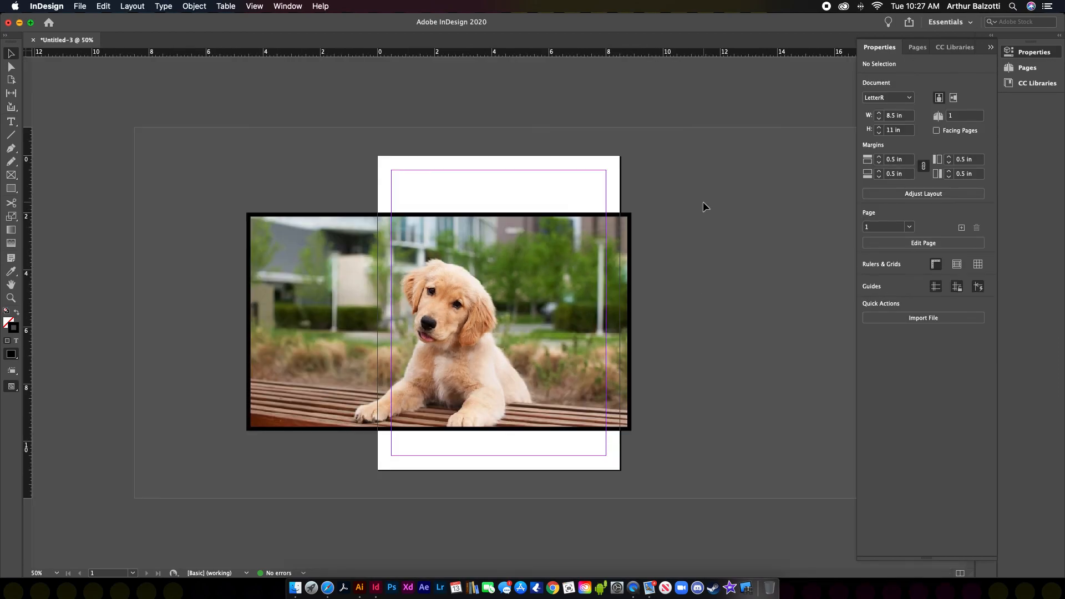
pyautogui.press('super+equal')
pyautogui.press('super+equal')
pyautogui.press('super+minus')
pyautogui.press('super+minus')
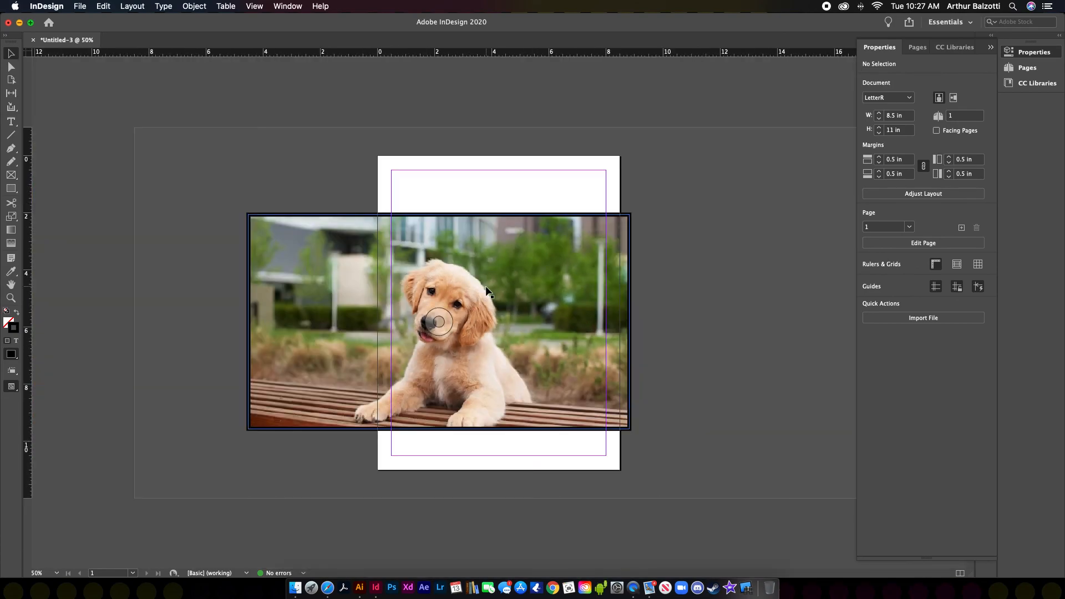
pyautogui.moveTo(542, 244)
pyautogui.mouseDown()
pyautogui.moveTo(465, 238)
pyautogui.moveTo(594, 253)
pyautogui.moveTo(512, 248)
pyautogui.moveTo(536, 261)
pyautogui.mouseUp()
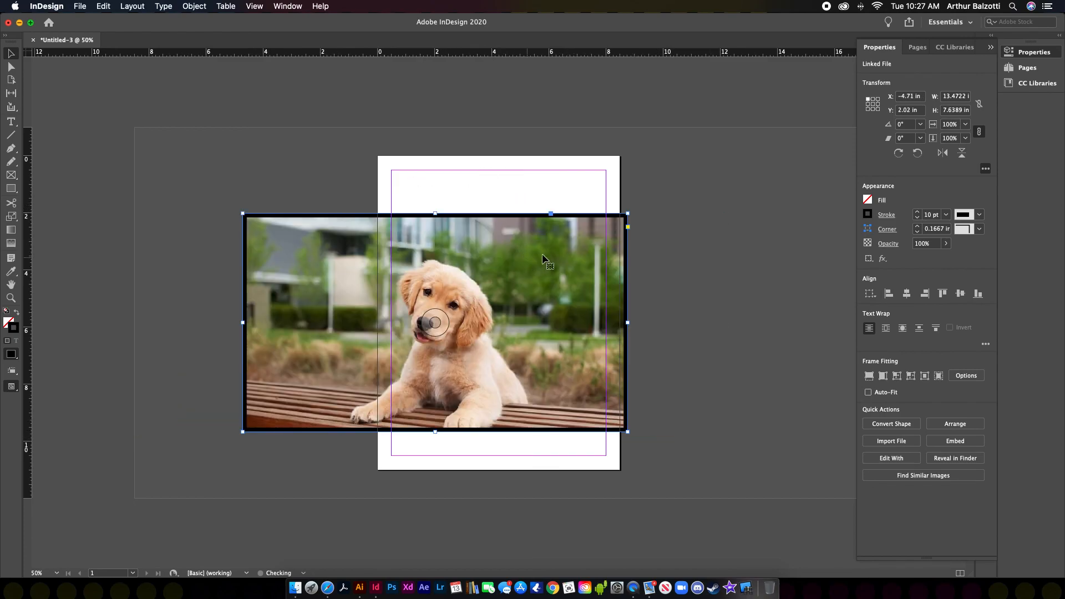
pyautogui.moveTo(628, 211); pyautogui.dragTo(524, 244)
pyautogui.moveTo(242, 245); pyautogui.dragTo(337, 255)
pyautogui.moveTo(525, 344); pyautogui.dragTo(673, 344)
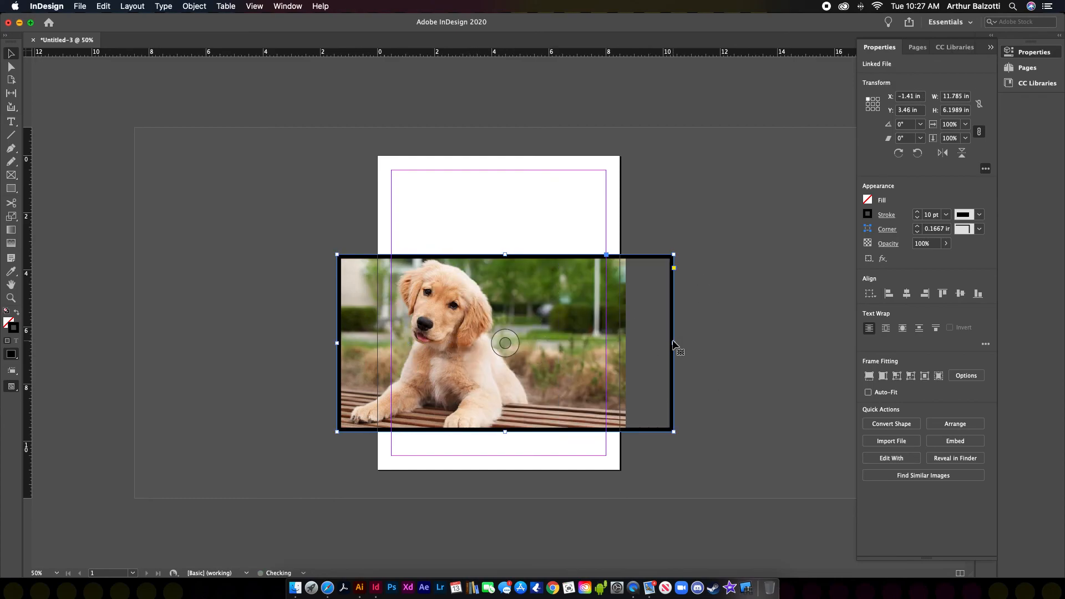
# Step: Re-extend the frame, fit it to the photo, then crop it to 8.66 × 4.91 in
pyautogui.moveTo(505, 255); pyautogui.dragTo(502, 210)
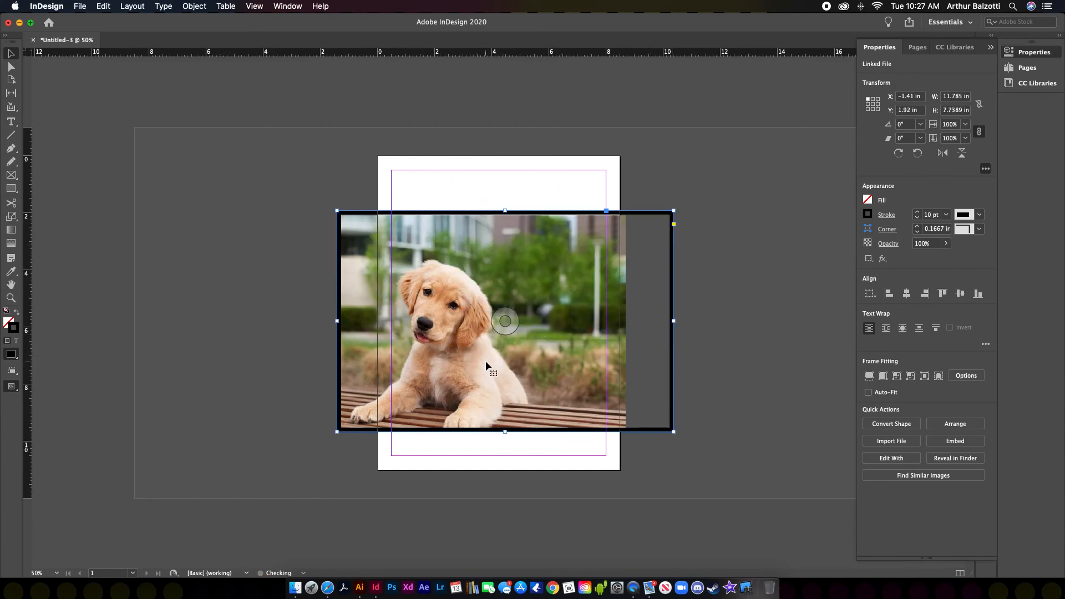
pyautogui.moveTo(337, 322); pyautogui.dragTo(256, 333)
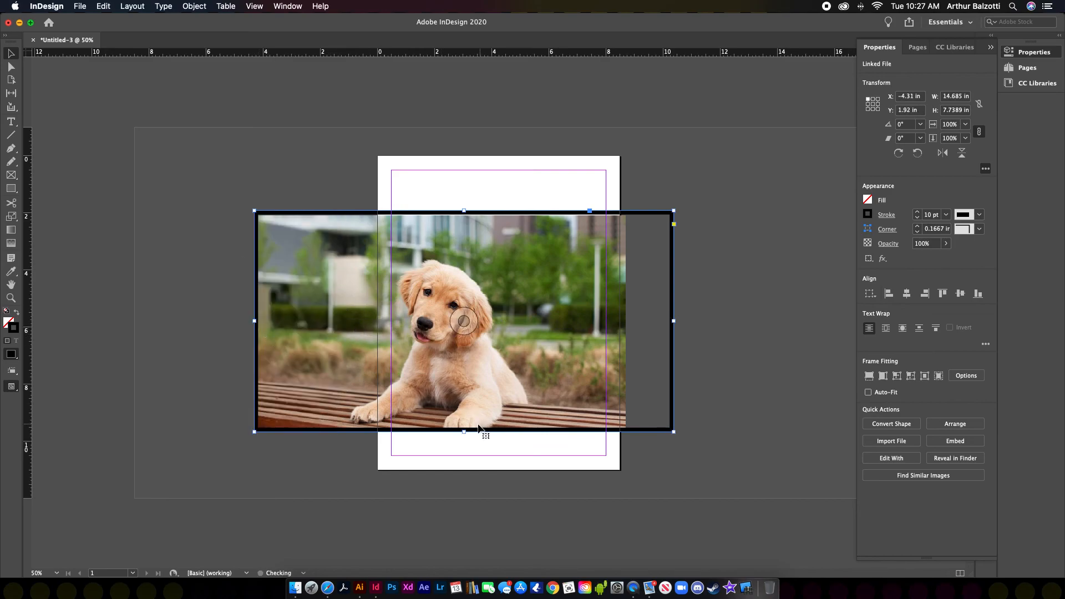
pyautogui.moveTo(464, 432); pyautogui.dragTo(464, 474)
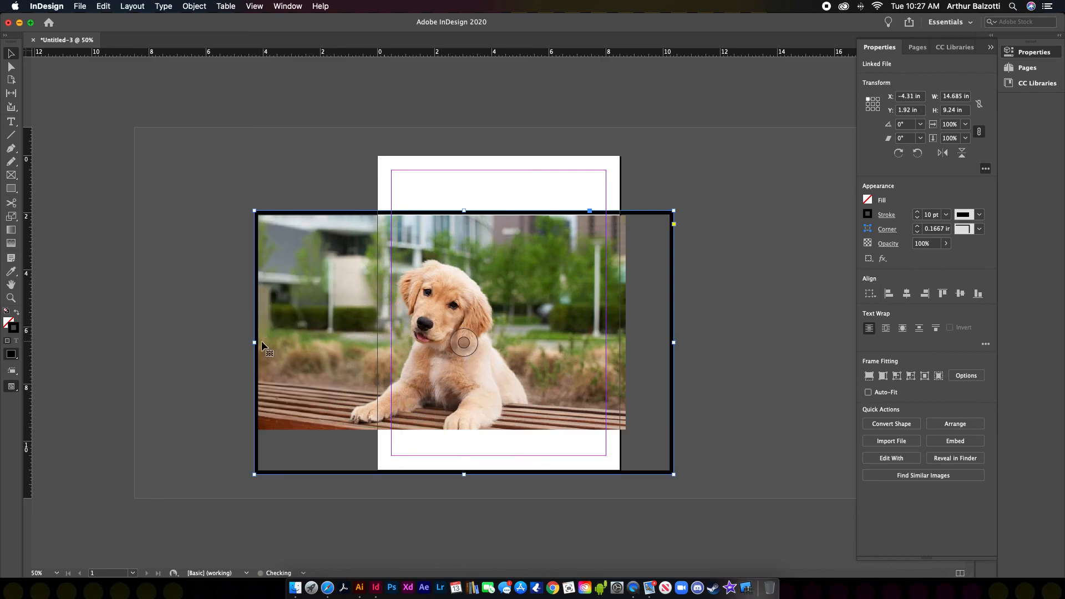
pyautogui.moveTo(254, 343); pyautogui.dragTo(228, 343)
pyautogui.moveTo(450, 209); pyautogui.dragTo(450, 189)
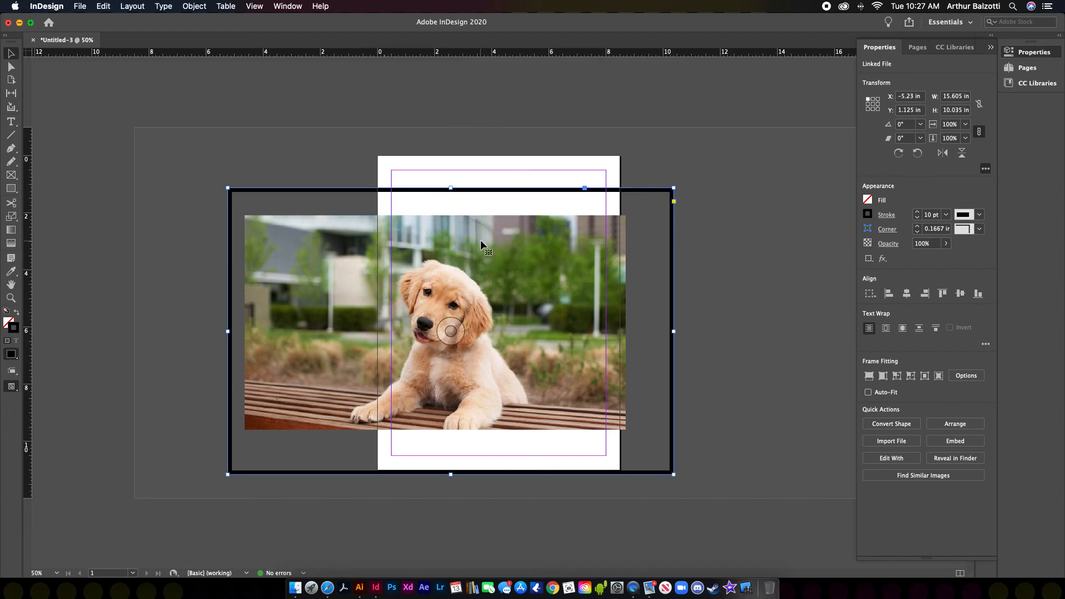
pyautogui.doubleClick(674, 474)
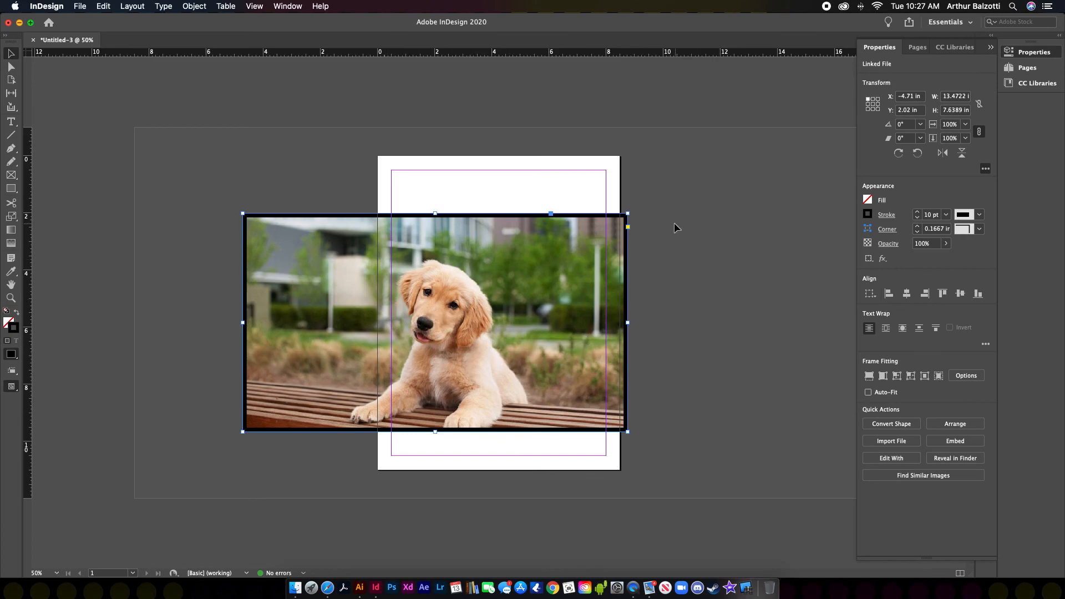
pyautogui.moveTo(627, 213); pyautogui.dragTo(456, 291)
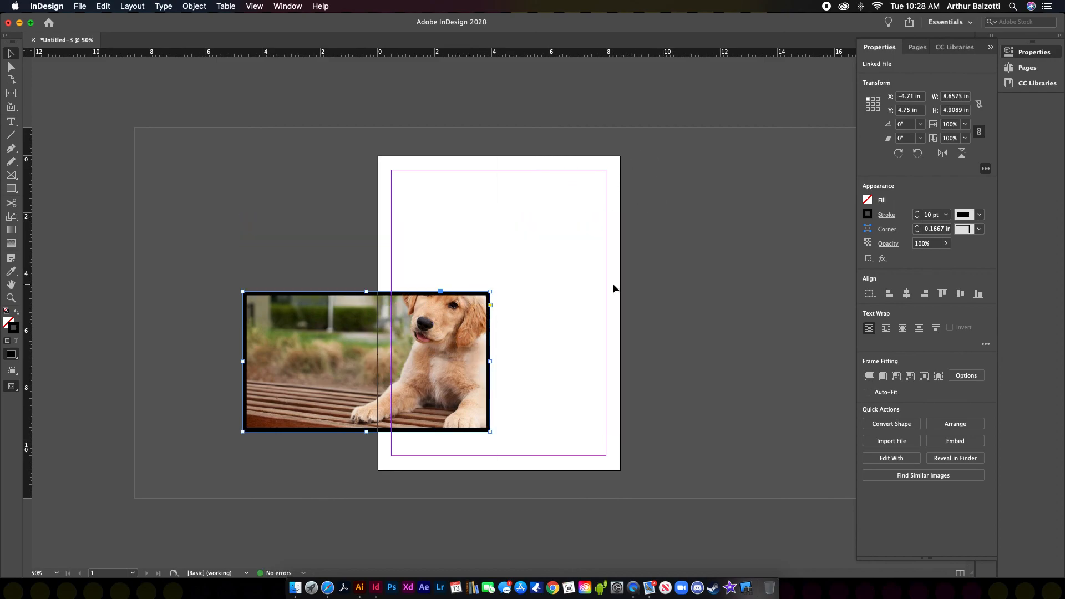
# Step: Undo the last resize and proportionally scale the bordered photo frame to about 14.12 × 8 in
pyautogui.press('super+z')
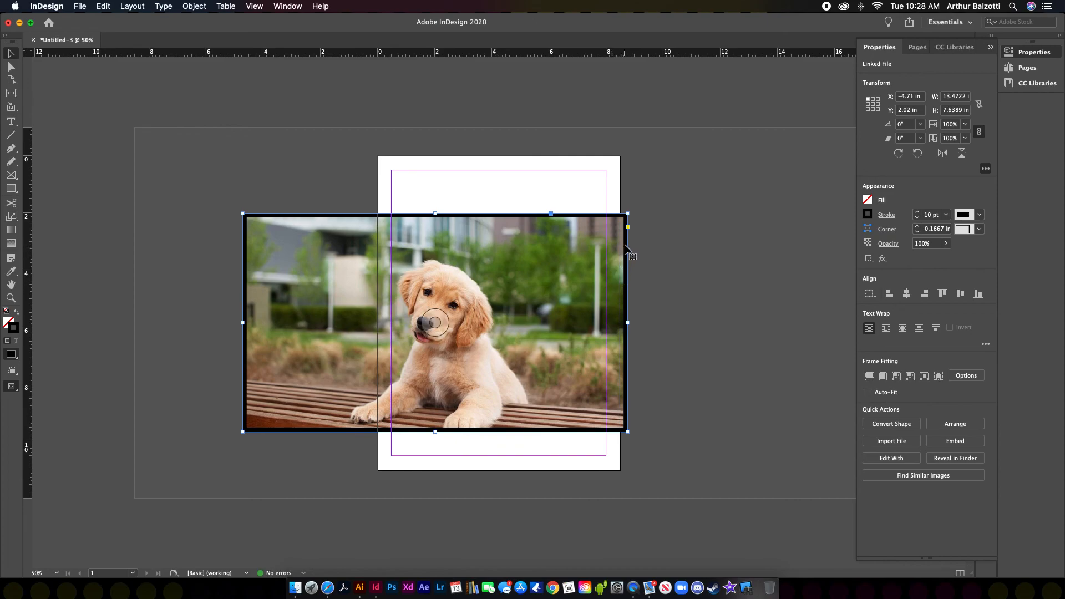
pyautogui.moveTo(628, 213)
pyautogui.mouseDown()
pyautogui.moveTo(542, 281)
pyautogui.moveTo(460, 308)
pyautogui.moveTo(355, 379)
pyautogui.moveTo(630, 207)
pyautogui.moveTo(631, 223)
pyautogui.mouseUp()
pyautogui.click(723, 218)
pyautogui.click(577, 264)
pyautogui.click(792, 297)
# Step: Move the frame up toward the page top and shift the puppy image down-right inside it
pyautogui.moveTo(601, 255); pyautogui.dragTo(584, 235)
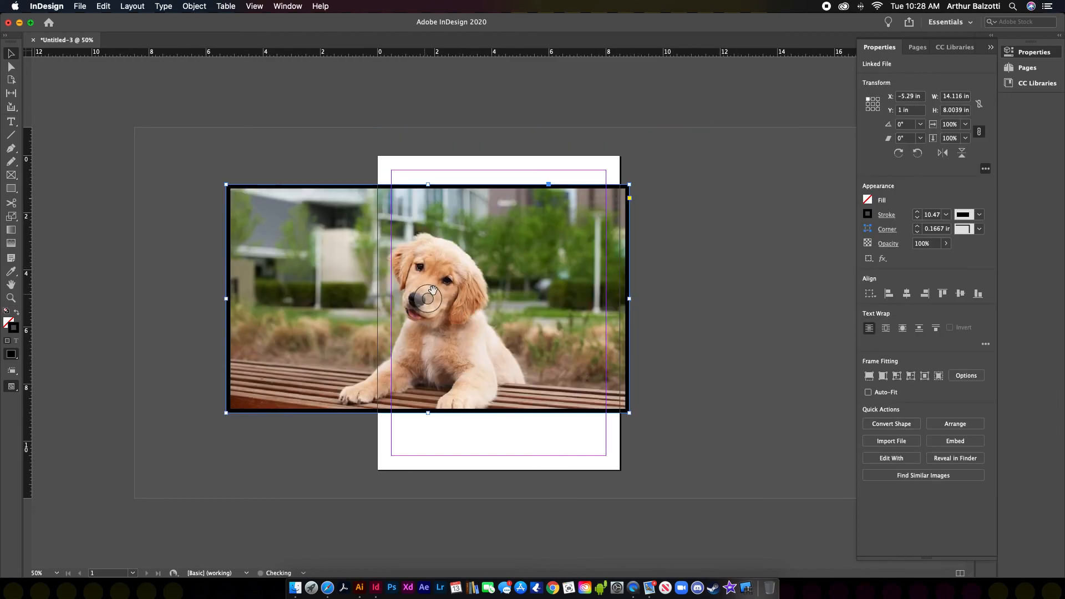
pyautogui.moveTo(453, 311)
pyautogui.moveTo(429, 299); pyautogui.dragTo(592, 390)
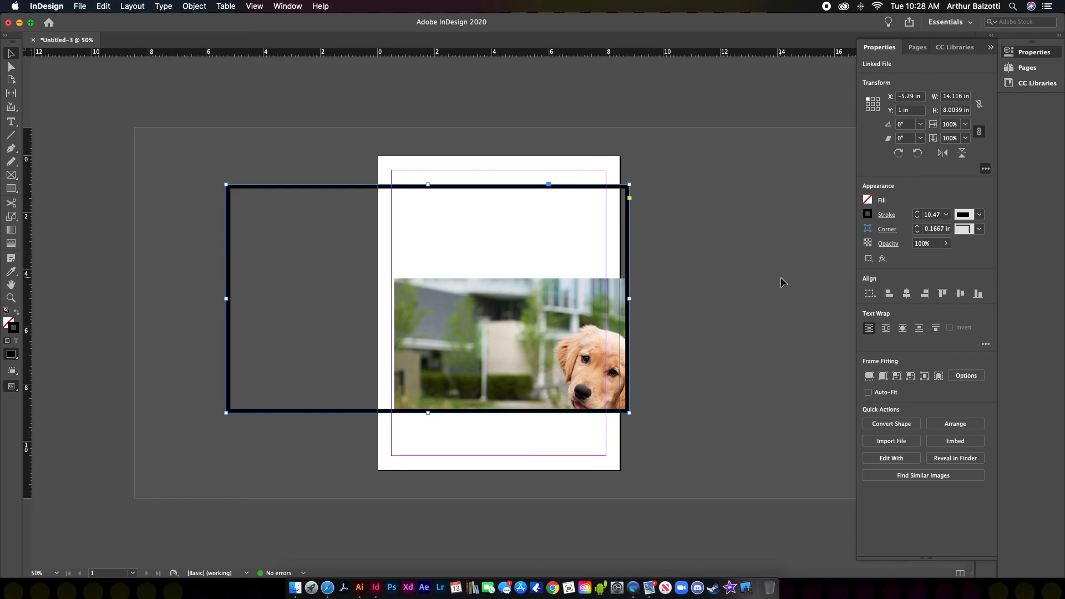
# Step: Fill the frame proportionally with the puppy photo and rotate the image 30° inside it
pyautogui.press('super+alt+shift+c')
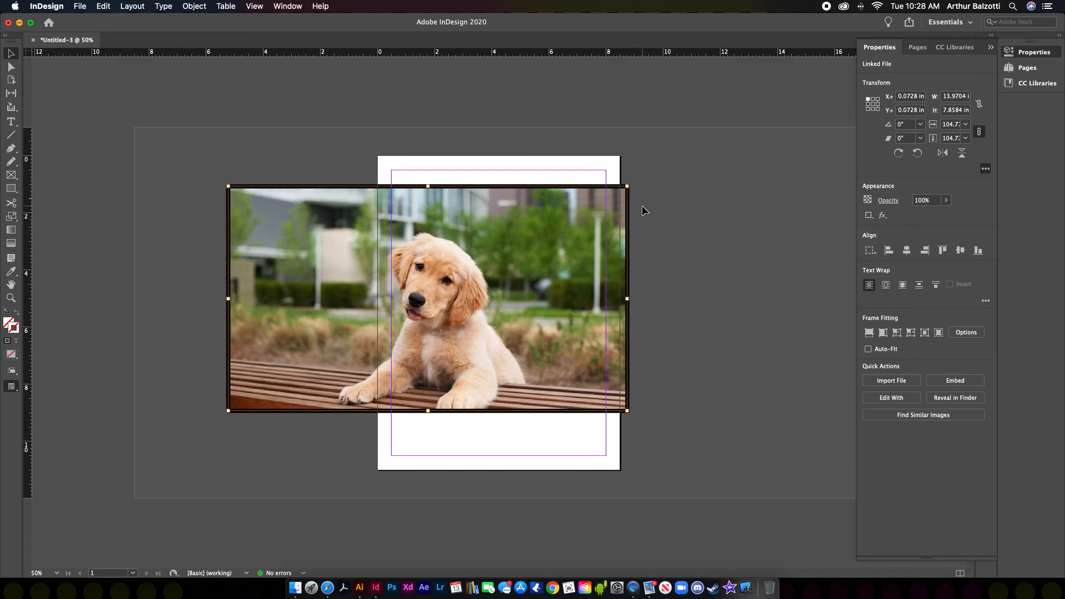
pyautogui.moveTo(633, 182); pyautogui.dragTo(512, 155)
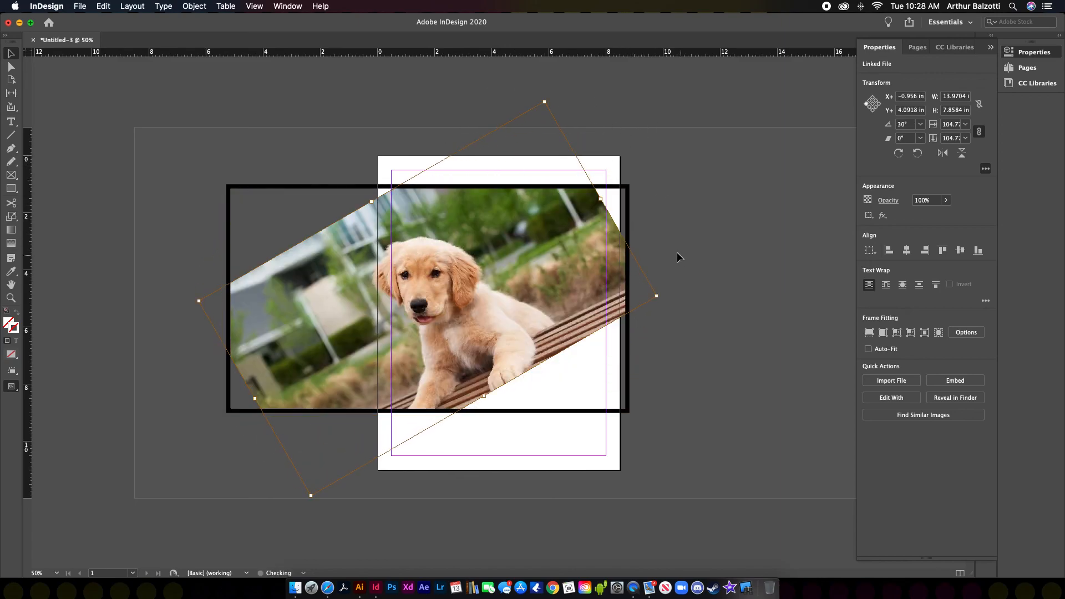
pyautogui.click(680, 250)
pyautogui.click(604, 252)
# Step: Crop the bordered frame from all four sides down to 6.96 × 4.44 in
pyautogui.moveTo(629, 299); pyautogui.dragTo(553, 301)
pyautogui.moveTo(390, 412); pyautogui.dragTo(397, 357)
pyautogui.moveTo(228, 271); pyautogui.dragTo(364, 268)
pyautogui.moveTo(454, 187); pyautogui.dragTo(454, 230)
# Step: Delete the framed puppy photo
pyautogui.click(687, 226)
pyautogui.click(511, 259)
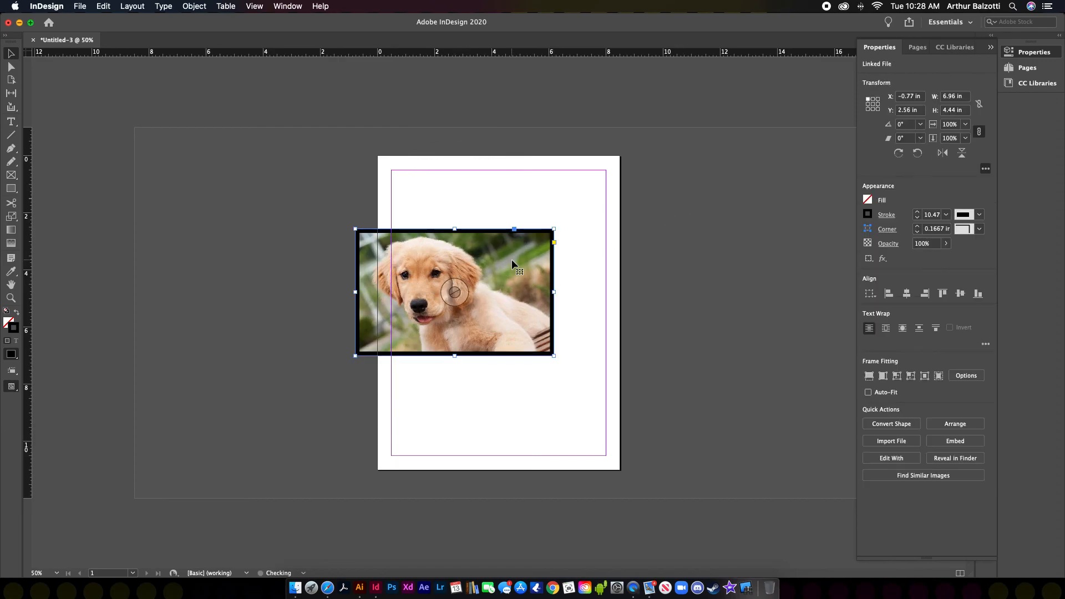
pyautogui.press('BackSpace')
# Step: Place the puppy image on the page and move it left and up
pyautogui.press('super+d')
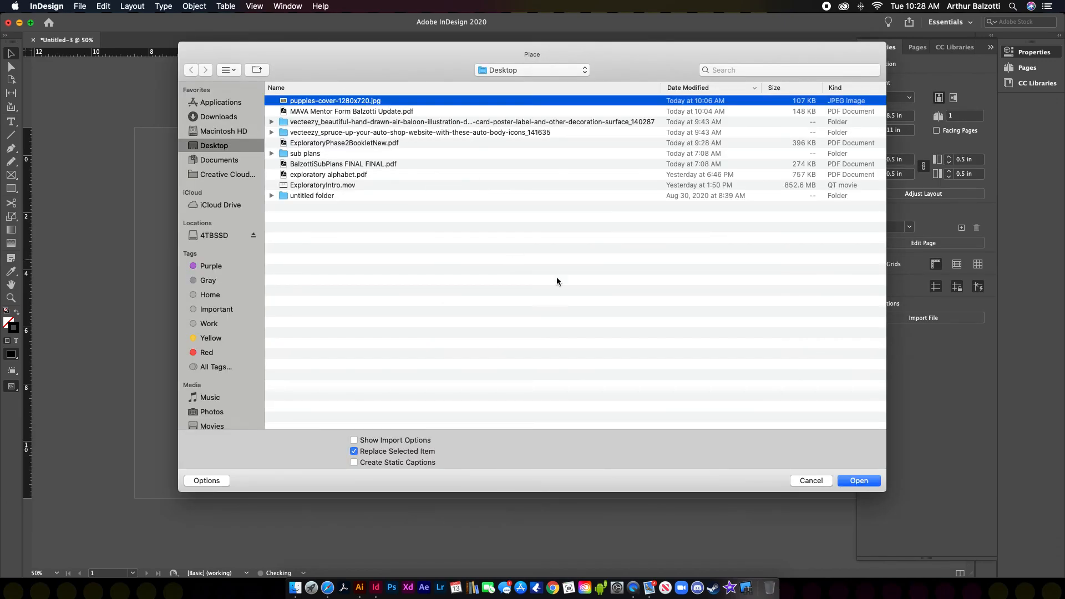
pyautogui.click(858, 481)
pyautogui.click(430, 259)
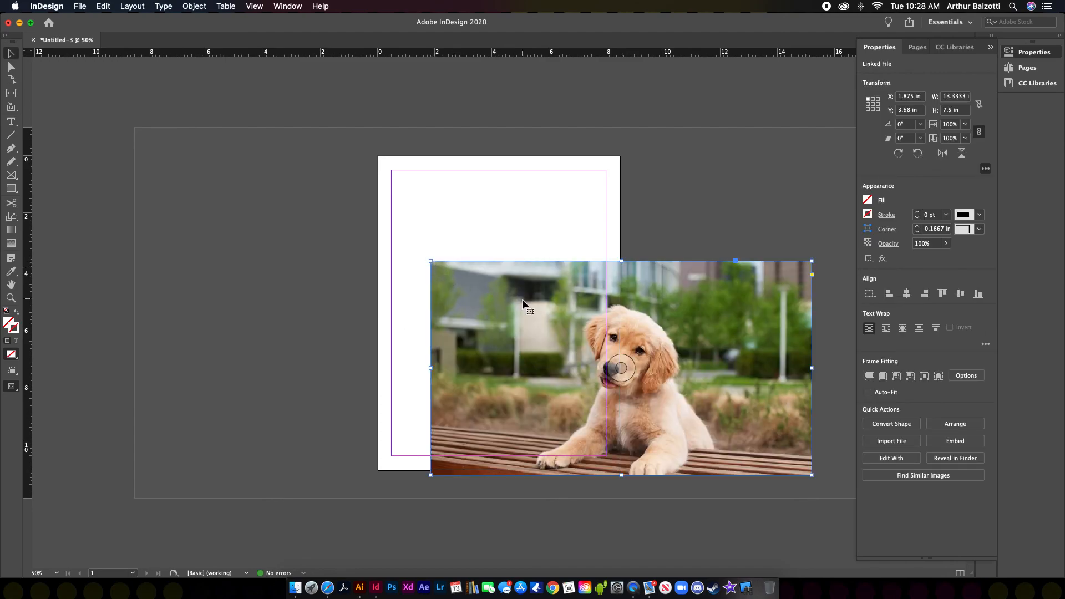
pyautogui.moveTo(621, 367); pyautogui.dragTo(454, 288)
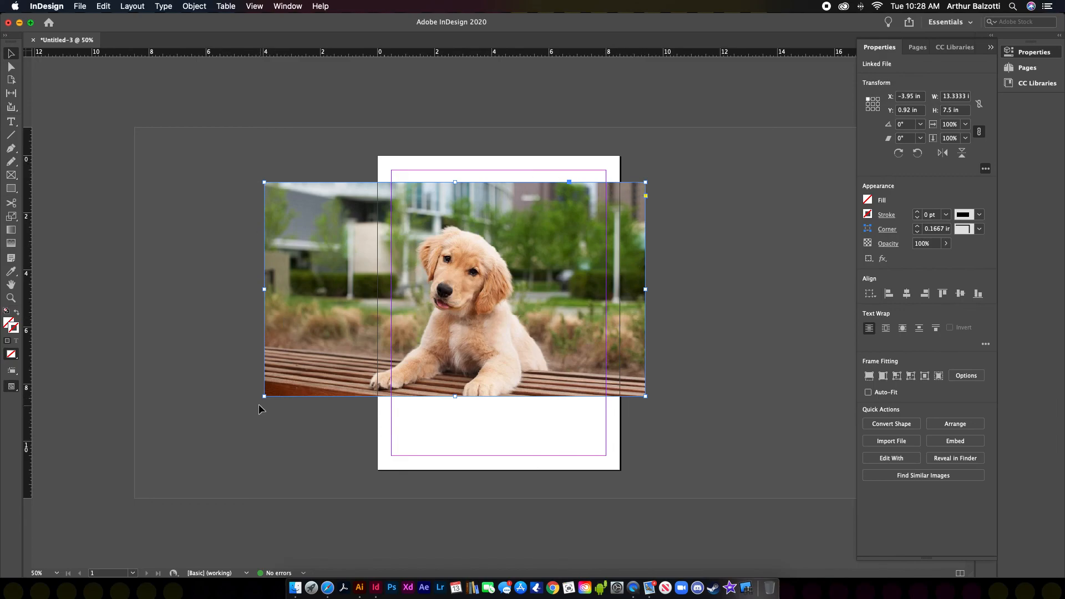
# Step: Enlarge the photo frame at both corners and reposition the puppy image within it
pyautogui.moveTo(644, 395); pyautogui.dragTo(682, 424)
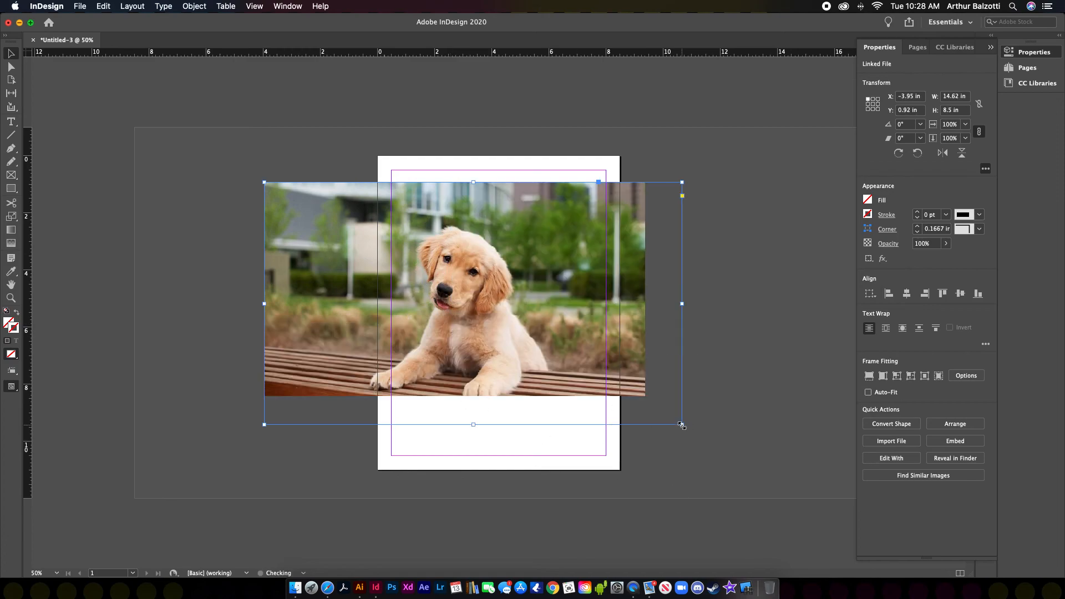
pyautogui.moveTo(264, 183); pyautogui.dragTo(223, 144)
pyautogui.click(475, 293)
pyautogui.moveTo(476, 294); pyautogui.dragTo(453, 285)
pyautogui.click(728, 294)
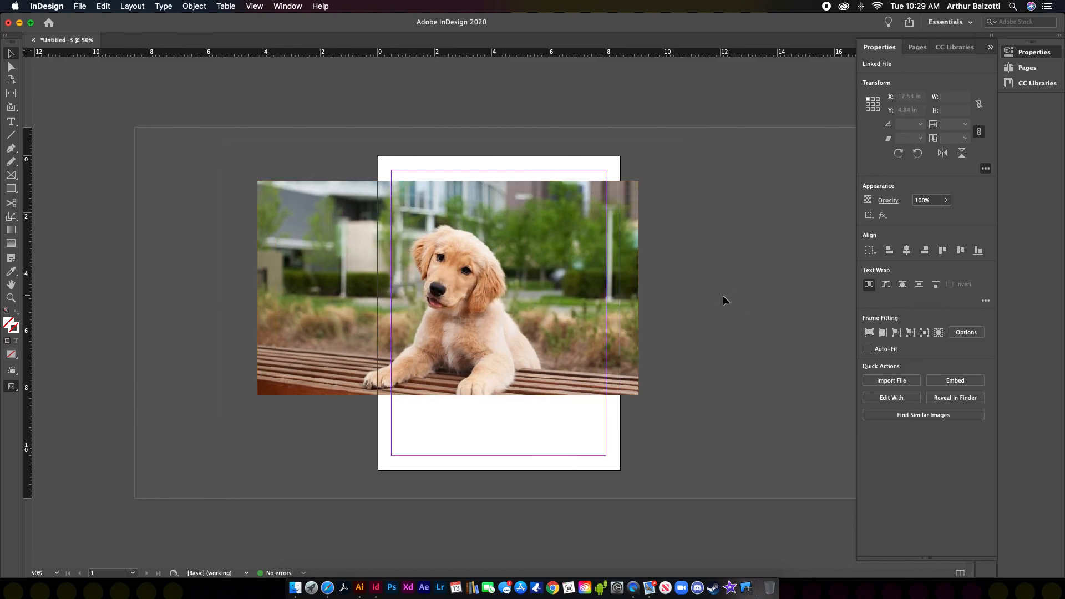
pyautogui.click(667, 305)
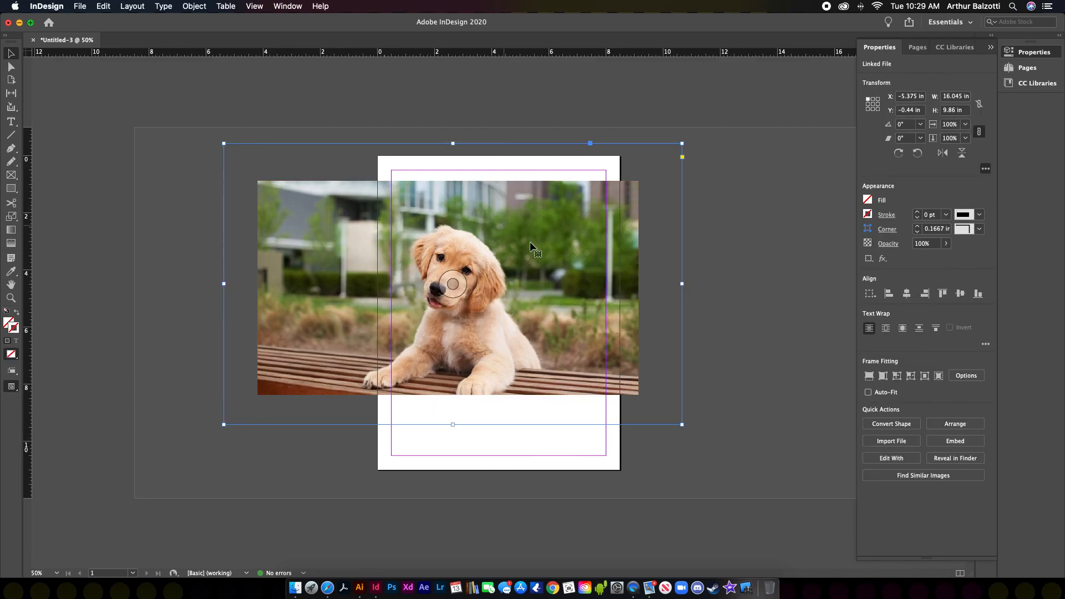
# Step: Fit the frame to the image, shrink it from the lower right, then undo twice
pyautogui.doubleClick(682, 425)
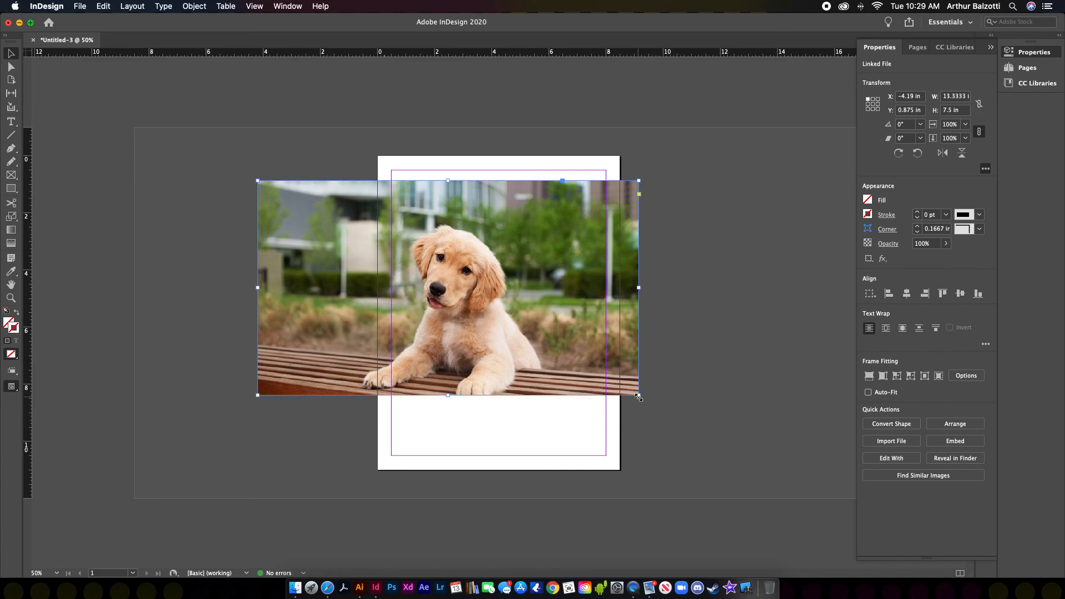
pyautogui.moveTo(637, 398); pyautogui.dragTo(588, 225)
pyautogui.press('super+z')
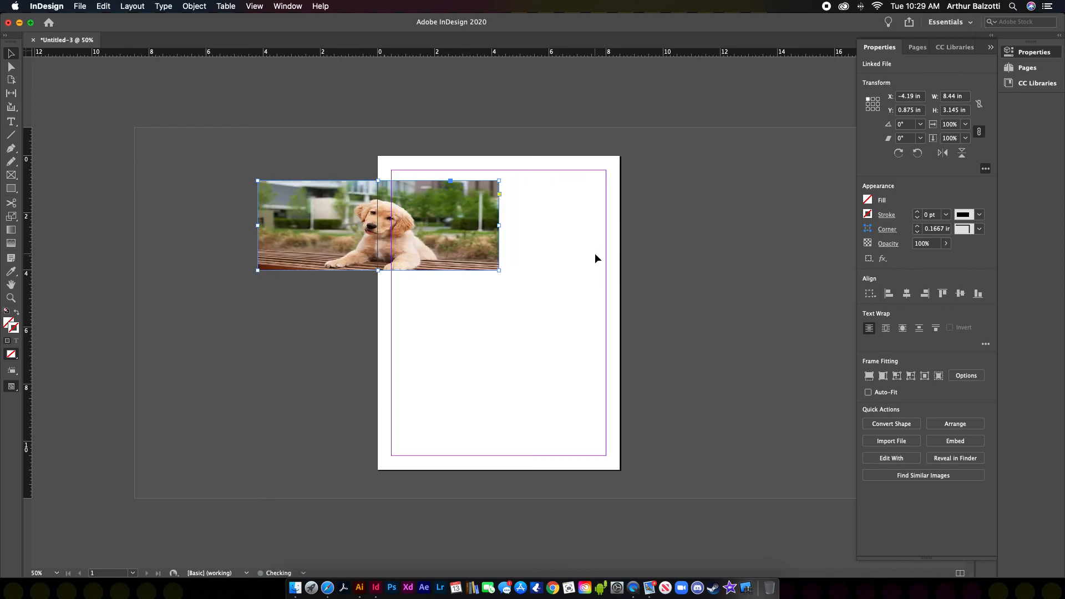
pyautogui.press('super+z')
# Step: Move the puppy photo onto the page, scale it down proportionally and bring it inside the margins
pyautogui.click(718, 246)
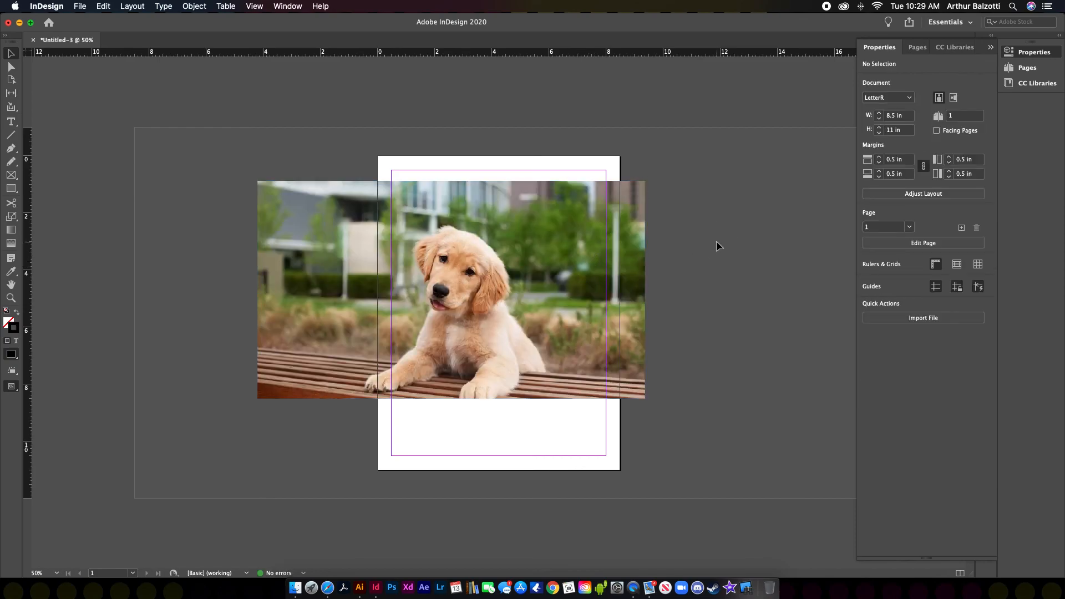
pyautogui.click(554, 261)
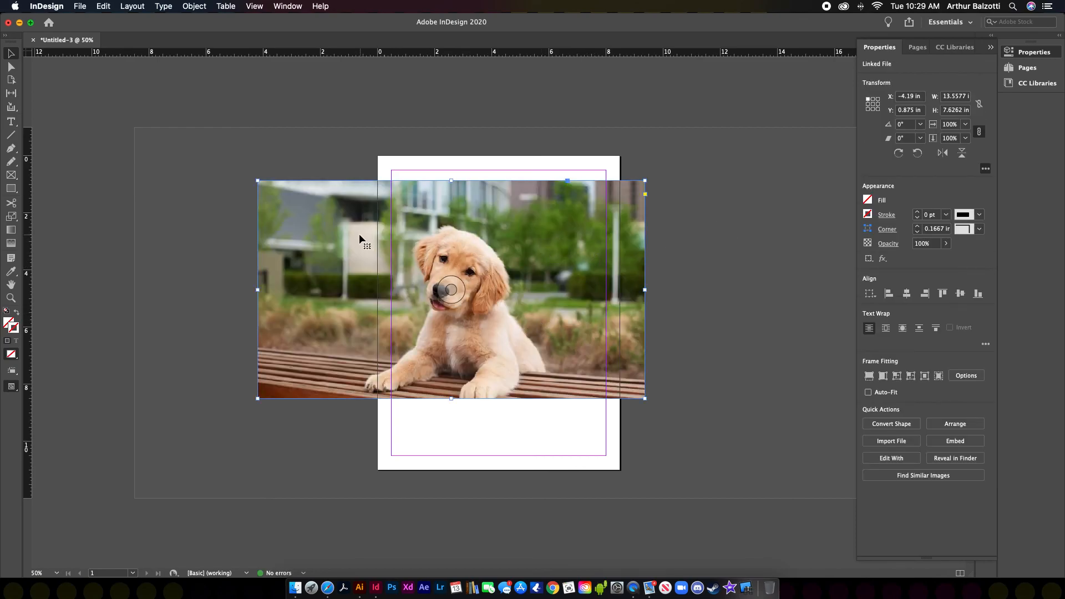
pyautogui.moveTo(378, 231); pyautogui.dragTo(459, 241)
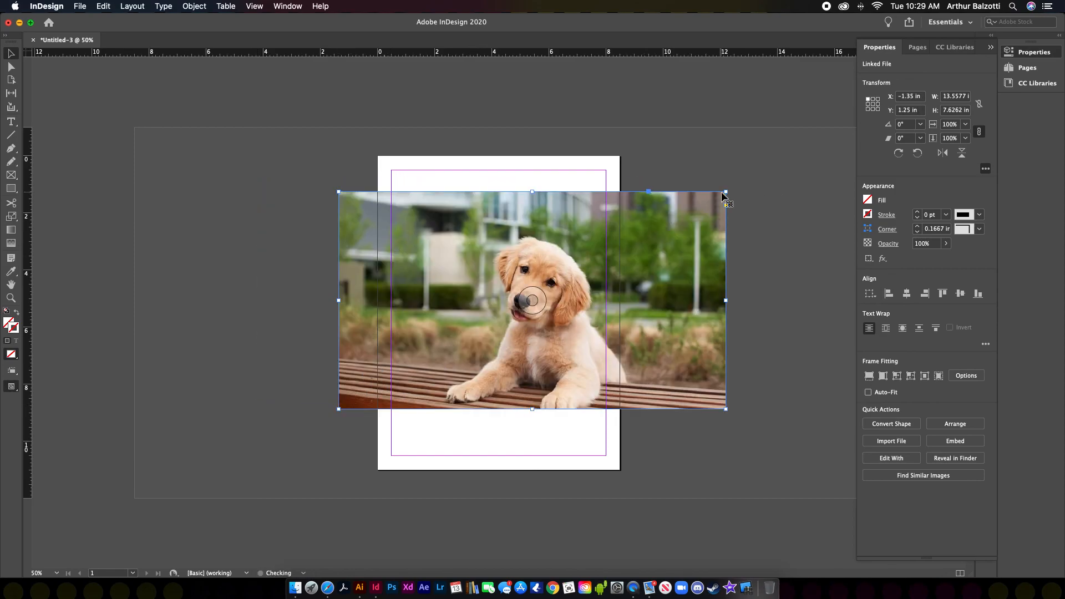
pyautogui.moveTo(726, 191); pyautogui.dragTo(538, 298)
pyautogui.moveTo(486, 334); pyautogui.dragTo(554, 237)
# Step: Scale the photo to about 5.76 in wide and place it near the page top
pyautogui.moveTo(607, 201); pyautogui.dragTo(572, 221)
pyautogui.moveTo(547, 261); pyautogui.dragTo(557, 238)
pyautogui.click(620, 244)
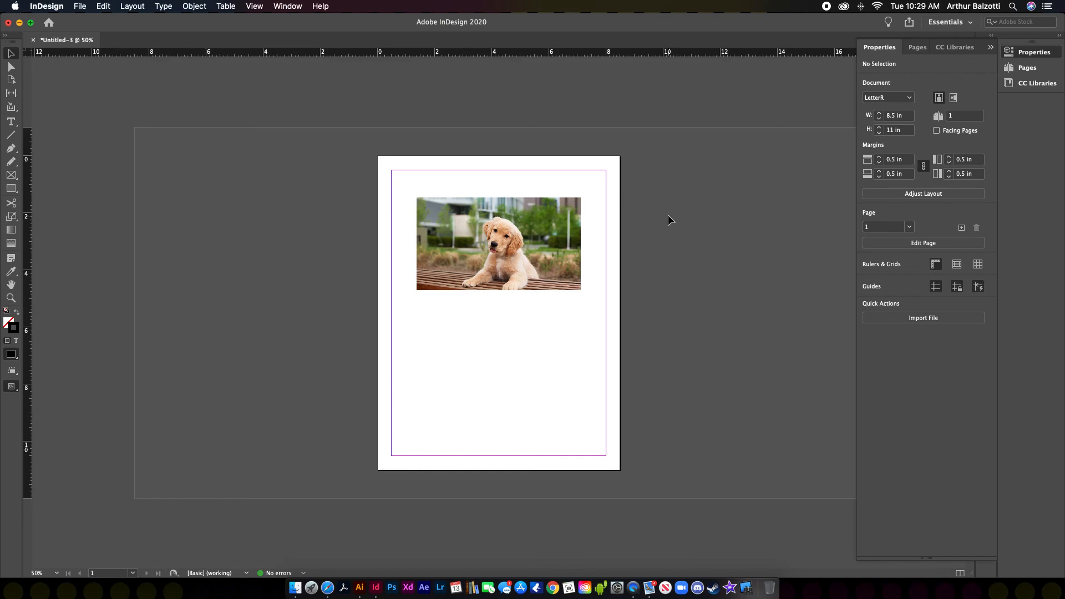
pyautogui.click(11, 175)
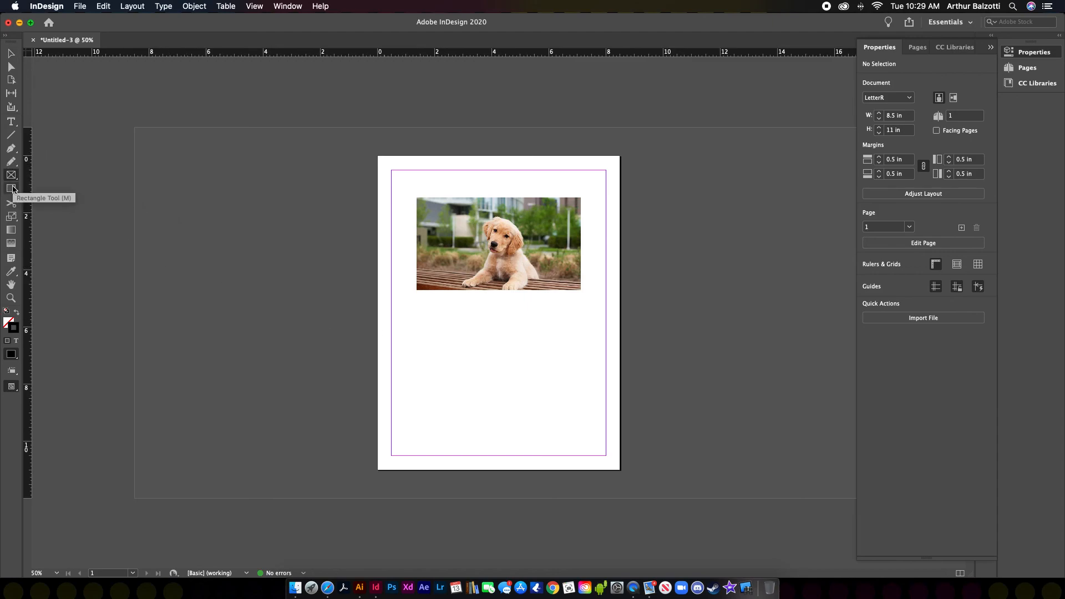
# Step: Draw a frame in the lower half of the page and fill it with [Black]
pyautogui.moveTo(391, 337); pyautogui.dragTo(597, 416)
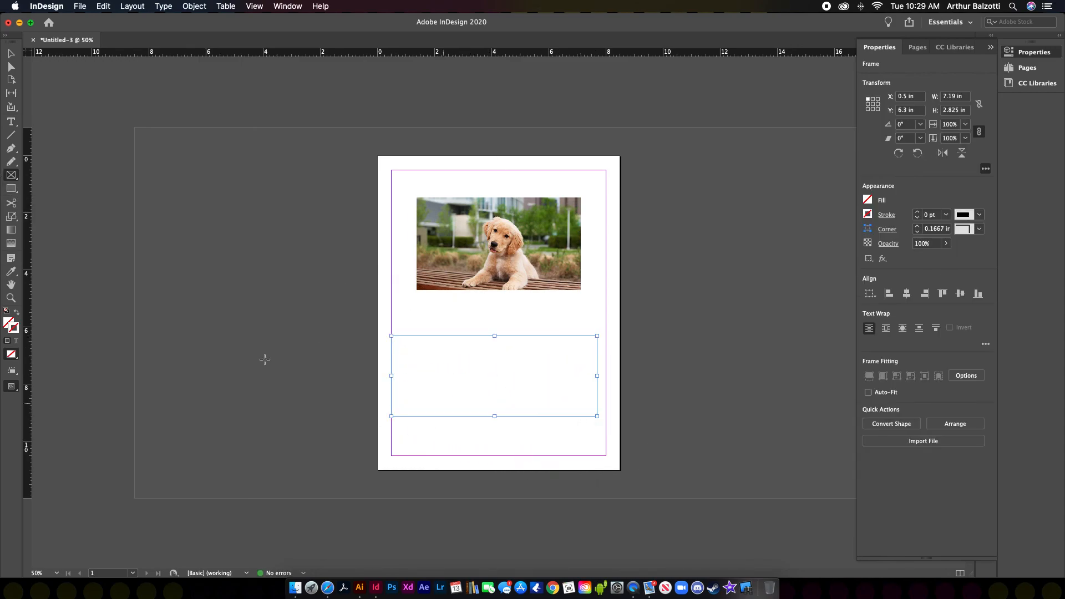
pyautogui.click(867, 200)
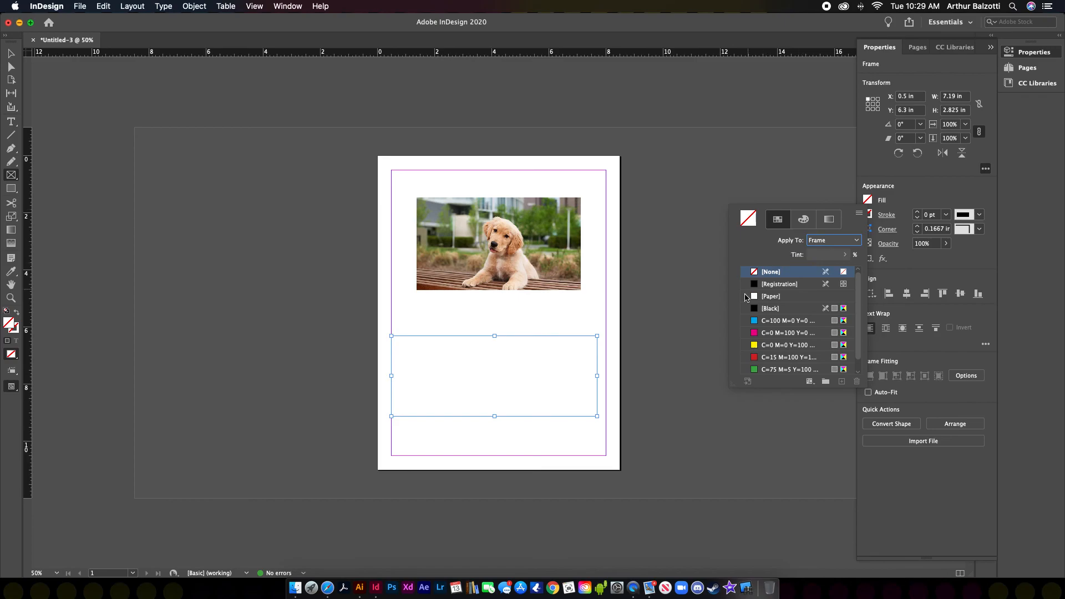
pyautogui.click(758, 310)
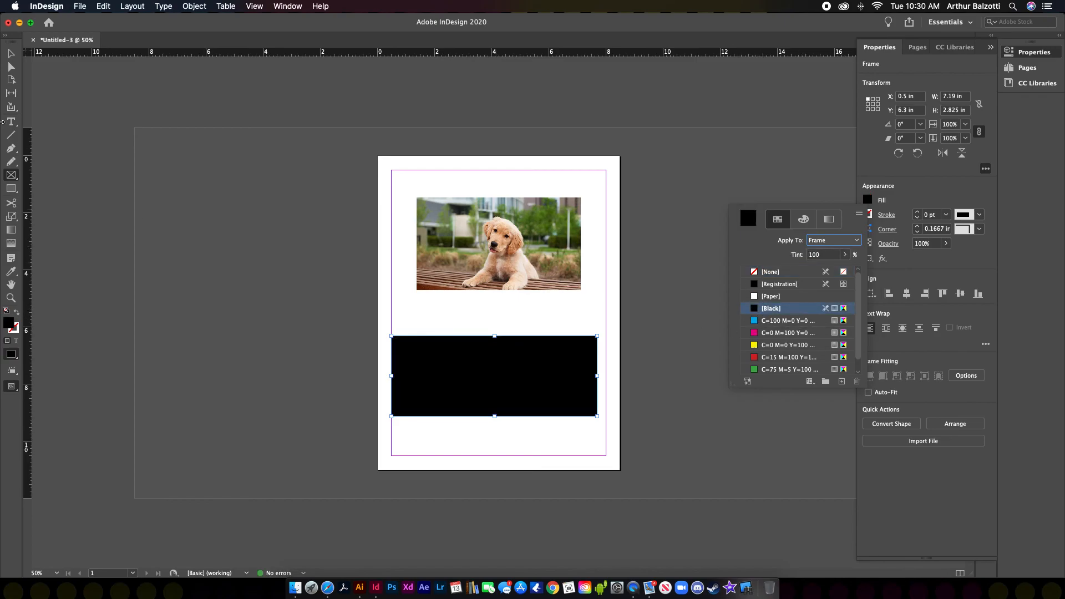
# Step: Remove the stray empty rectangle accidentally drawn on the pasteboard left of the page
pyautogui.click(12, 191)
pyautogui.moveTo(185, 213); pyautogui.dragTo(340, 315)
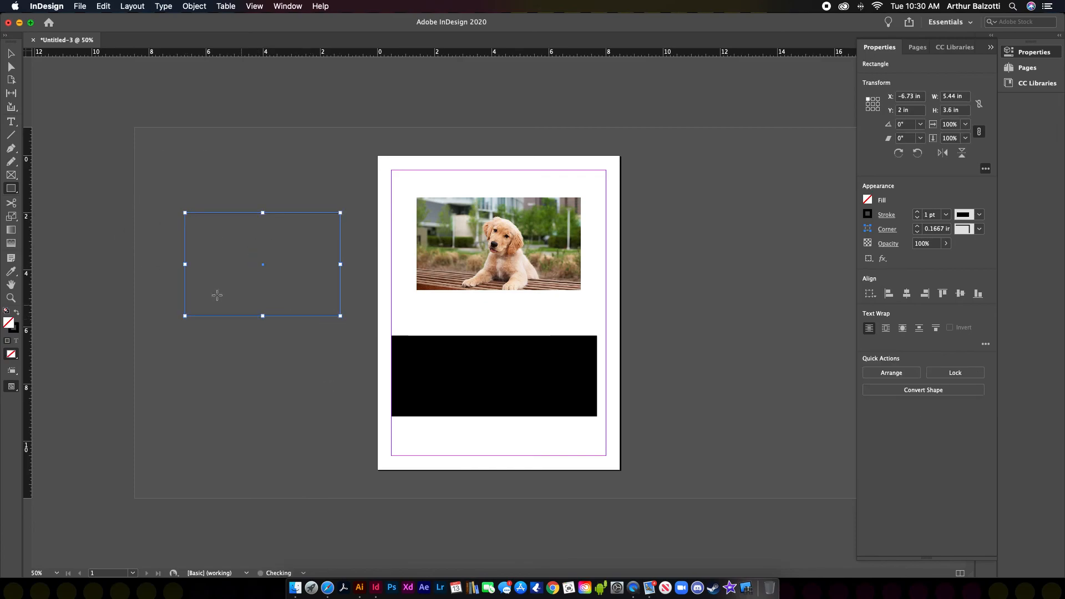
pyautogui.click(12, 54)
pyautogui.click(215, 143)
pyautogui.moveTo(251, 193); pyautogui.dragTo(299, 344)
pyautogui.press('Delete')
# Step: Reshape the black rectangle into a 7.5 × 0.25 in bar along the bottom margin
pyautogui.click(416, 351)
pyautogui.moveTo(440, 348); pyautogui.dragTo(445, 345)
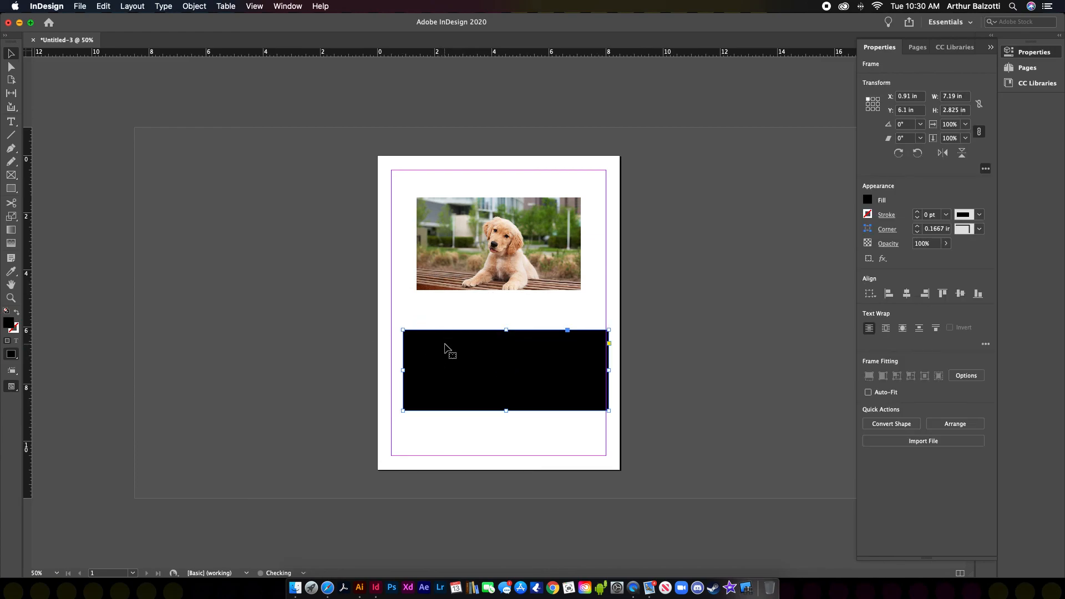
pyautogui.press('f')
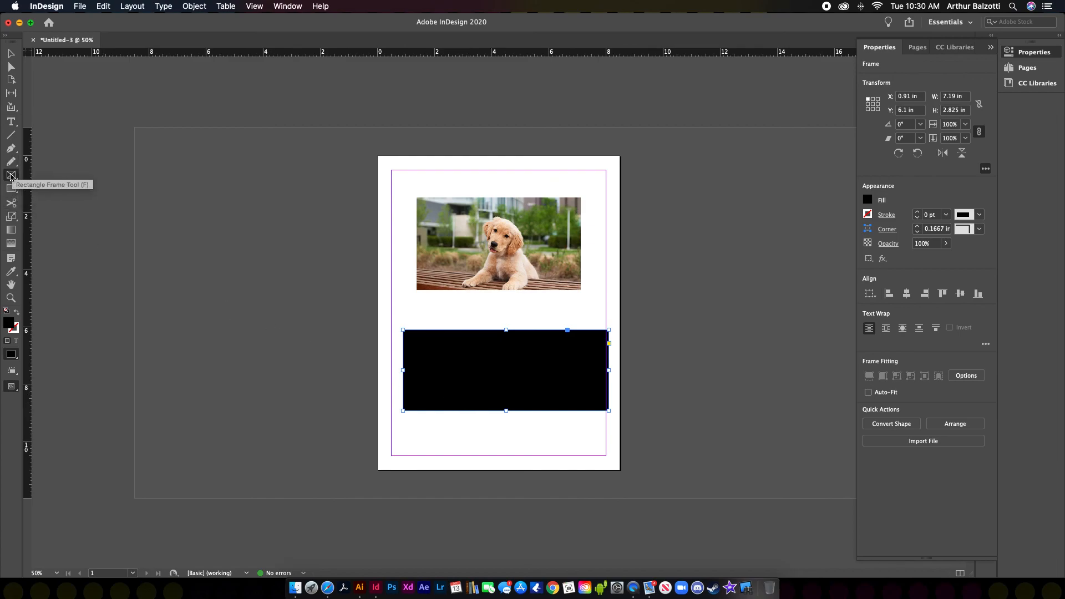
pyautogui.click(11, 54)
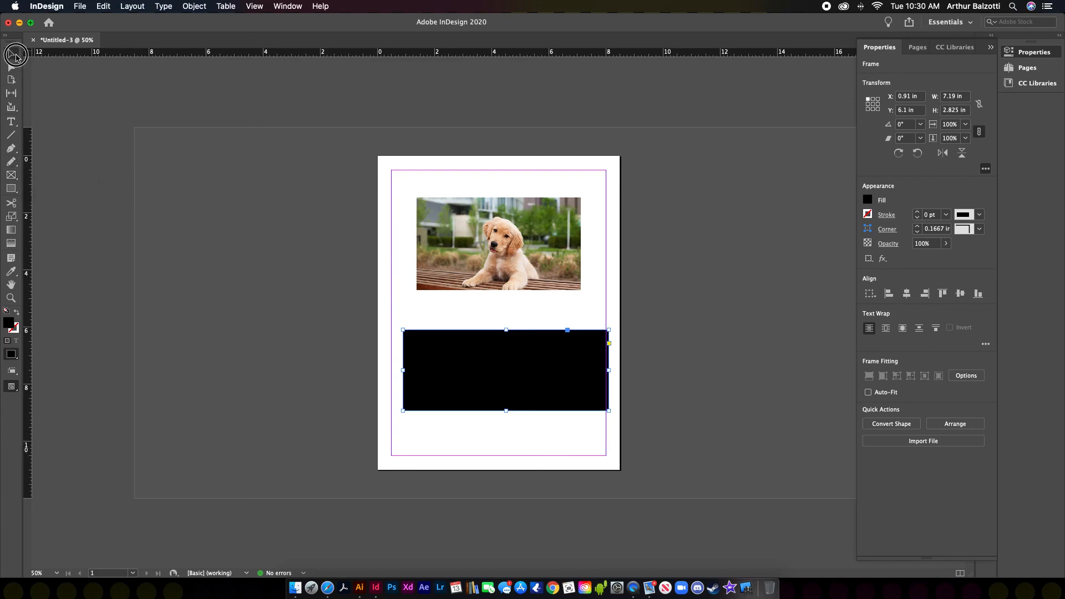
pyautogui.moveTo(485, 373); pyautogui.dragTo(482, 370)
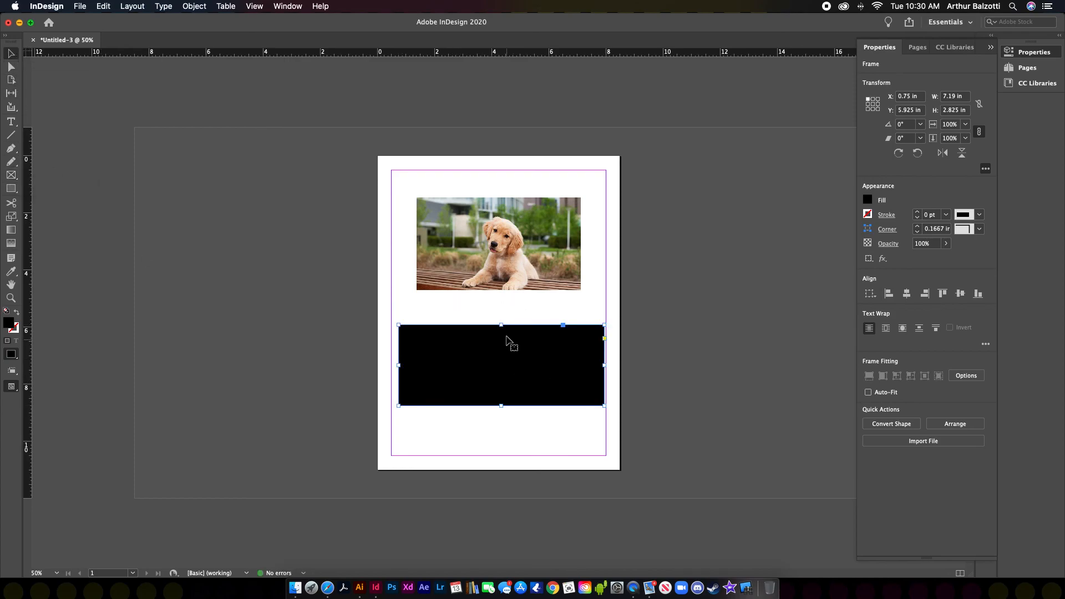
pyautogui.moveTo(500, 324); pyautogui.dragTo(521, 451)
pyautogui.moveTo(598, 450); pyautogui.dragTo(605, 451)
pyautogui.click(552, 419)
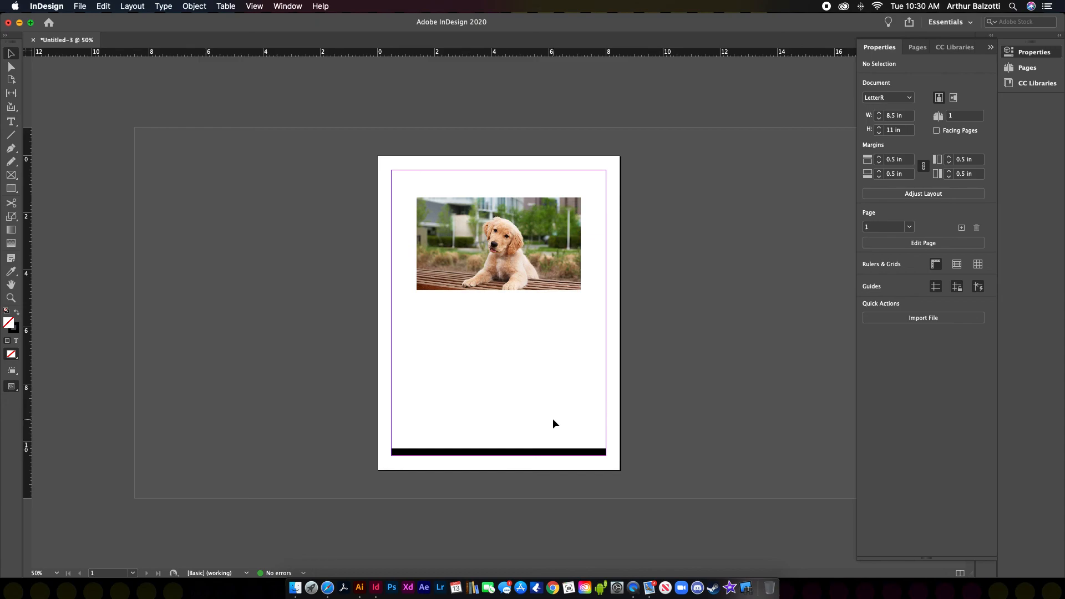
pyautogui.click(12, 161)
pyautogui.moveTo(403, 363)
pyautogui.mouseDown()
pyautogui.moveTo(497, 350)
pyautogui.moveTo(650, 303)
pyautogui.mouseUp()
pyautogui.moveTo(12, 121); pyautogui.dragTo(69, 146)
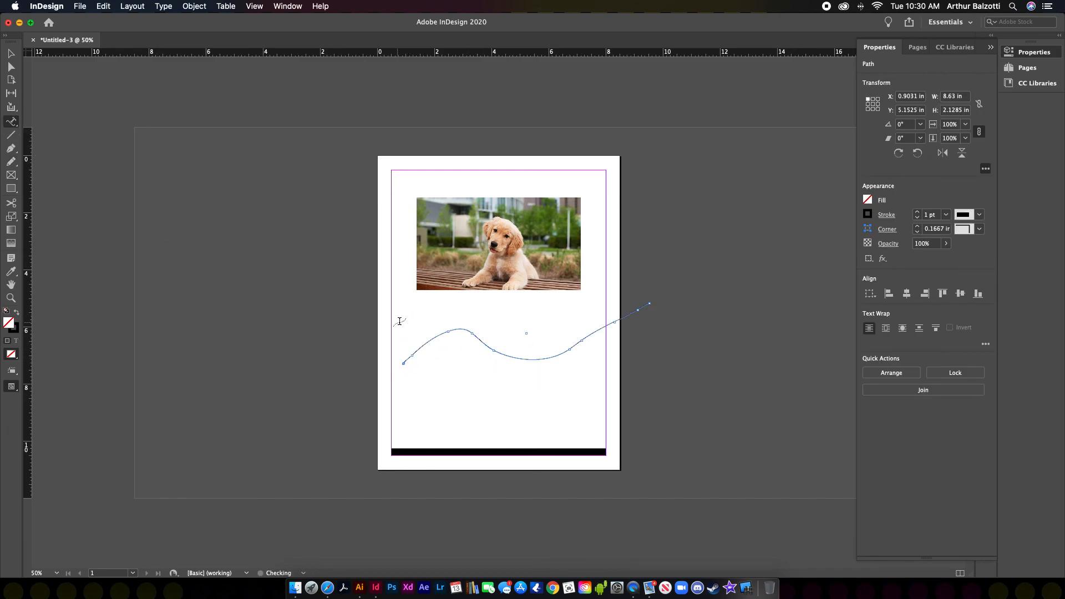
pyautogui.click(411, 357)
pyautogui.write('kjlkjlkjlkjlkjlkjlkj')
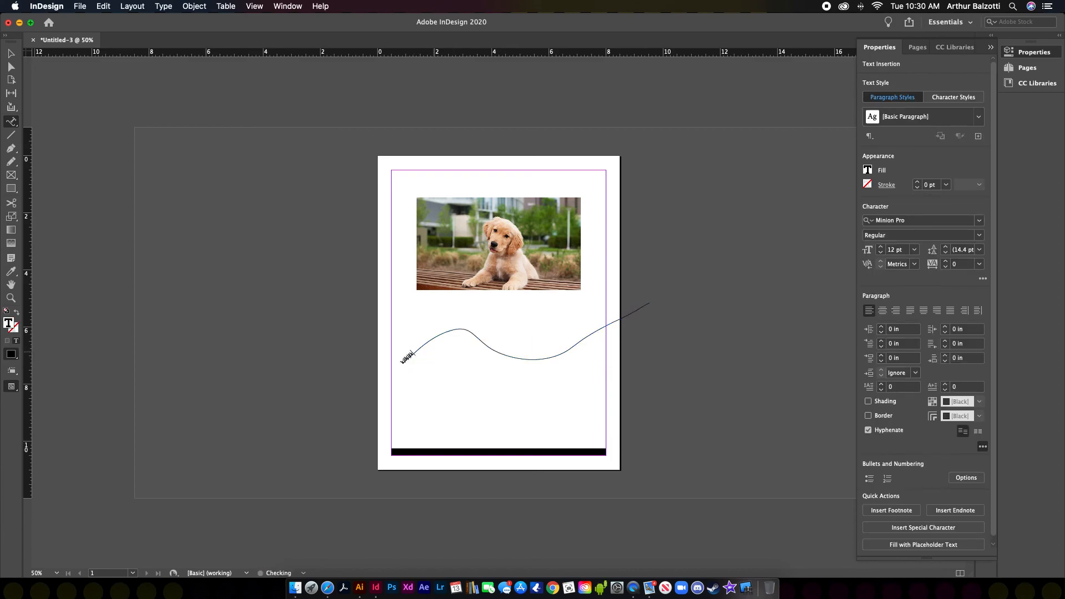
pyautogui.write('lkjlkjlkjlkjlkjlkjlkjlkjlkjlkjlkjlkjlkjlkjlkjlkjlkjlkjlkjlkj')
pyautogui.press('Escape')
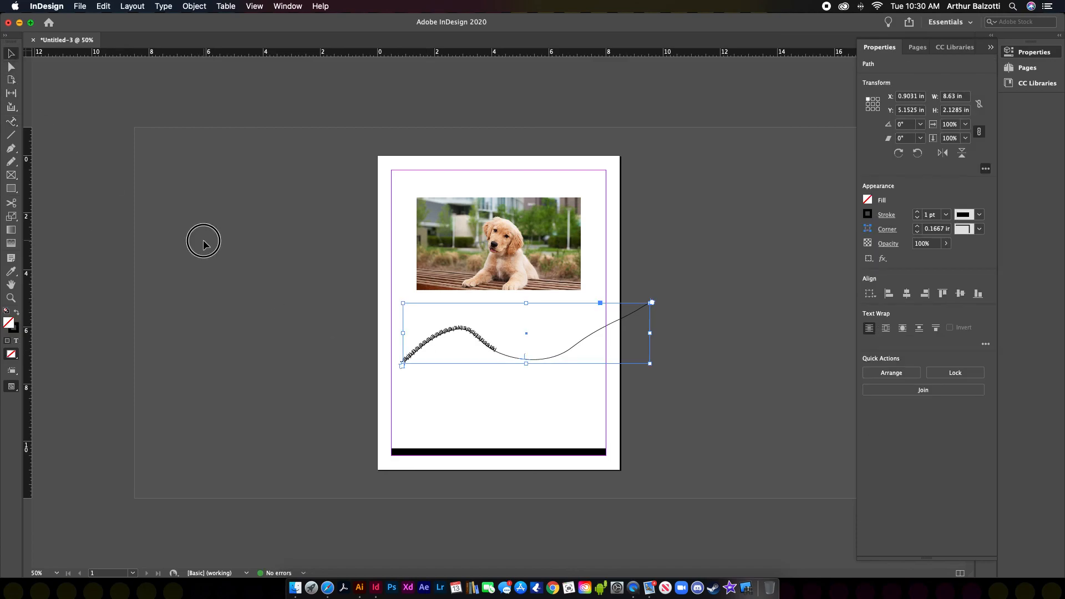
pyautogui.click(203, 240)
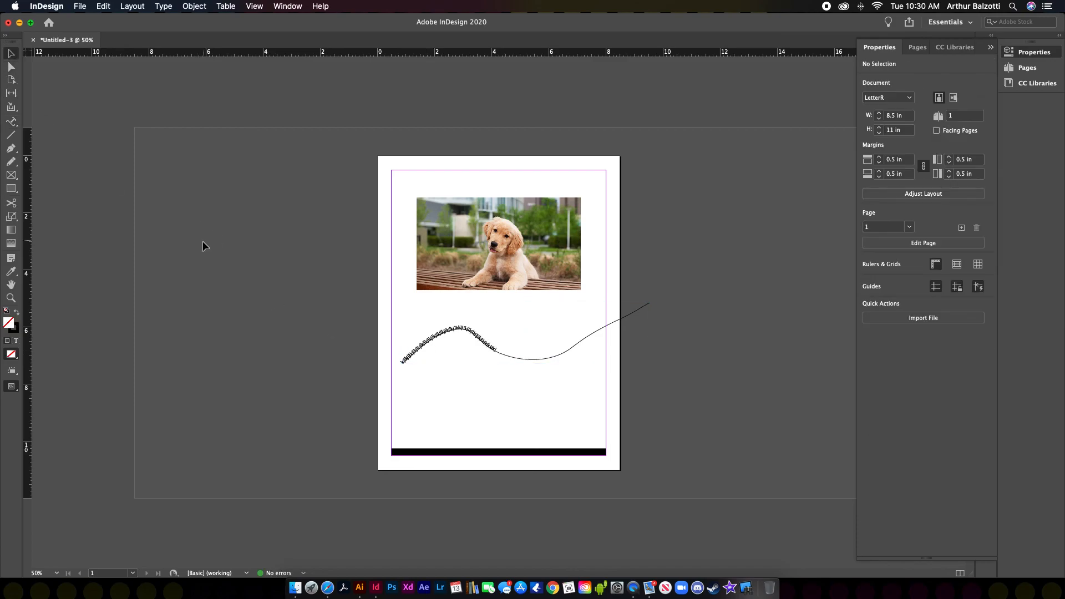
pyautogui.click(446, 340)
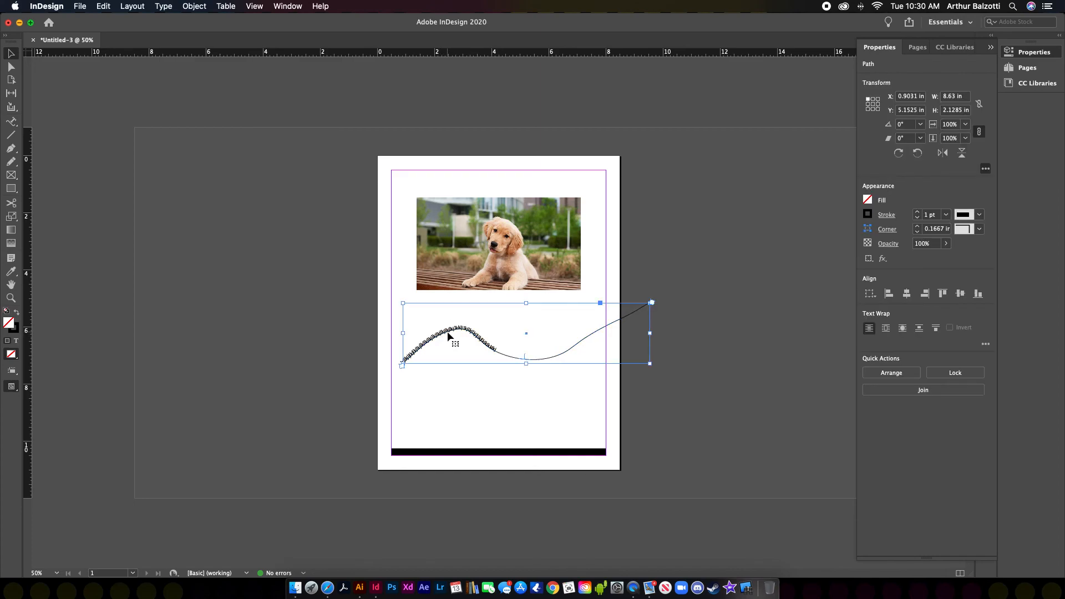
pyautogui.press('BackSpace')
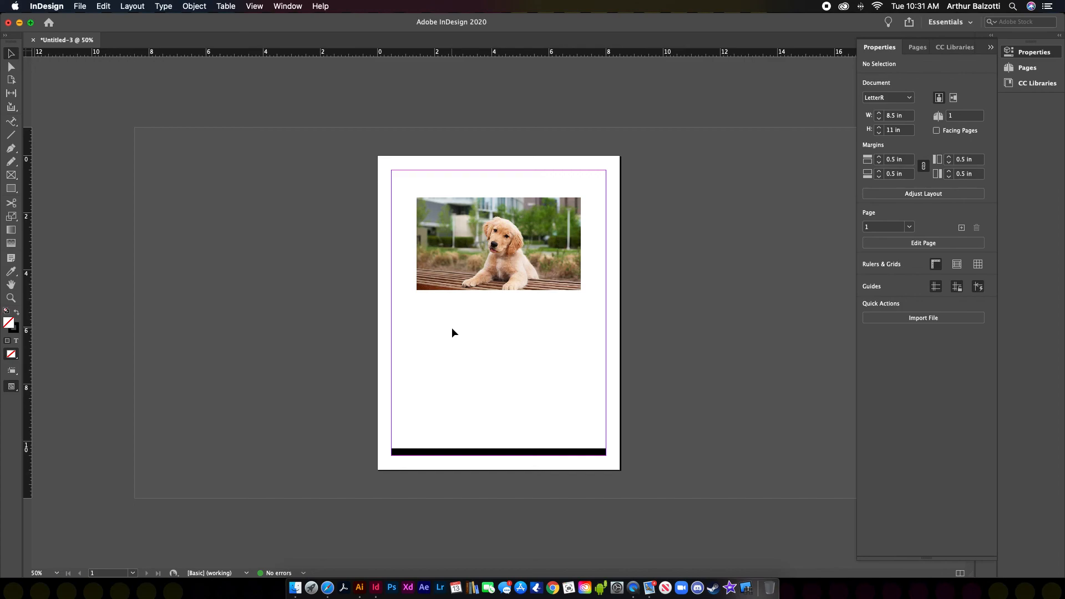
# Step: Nudge the puppy photo to X 1.67 in, Y 1.375 in near the page top
pyautogui.moveTo(468, 273)
pyautogui.mouseDown()
pyautogui.moveTo(452, 260)
pyautogui.moveTo(474, 276)
pyautogui.mouseUp()
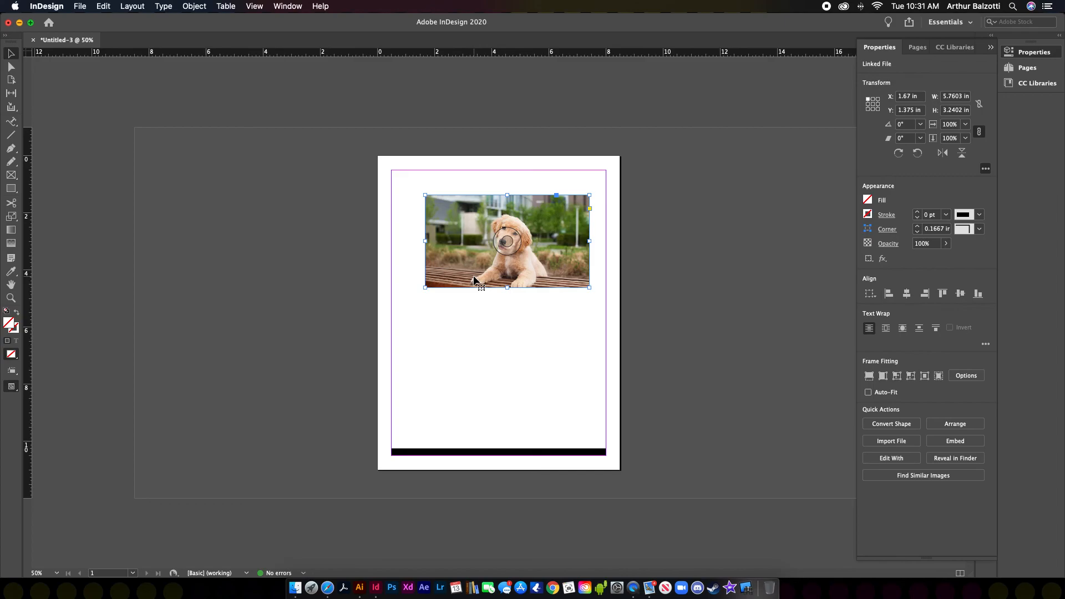
pyautogui.moveTo(11, 121); pyautogui.dragTo(49, 135)
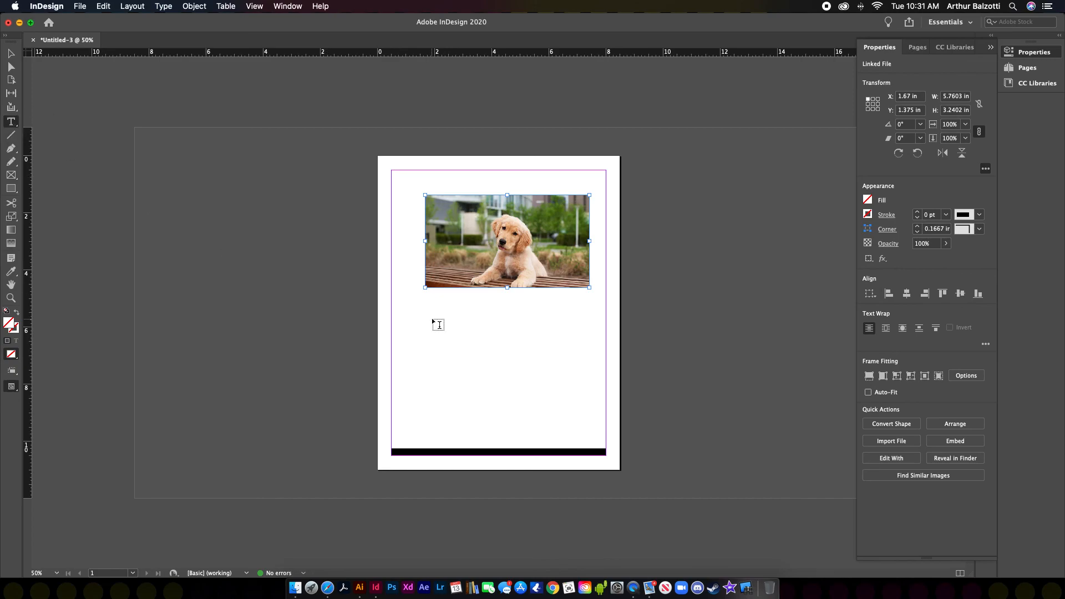